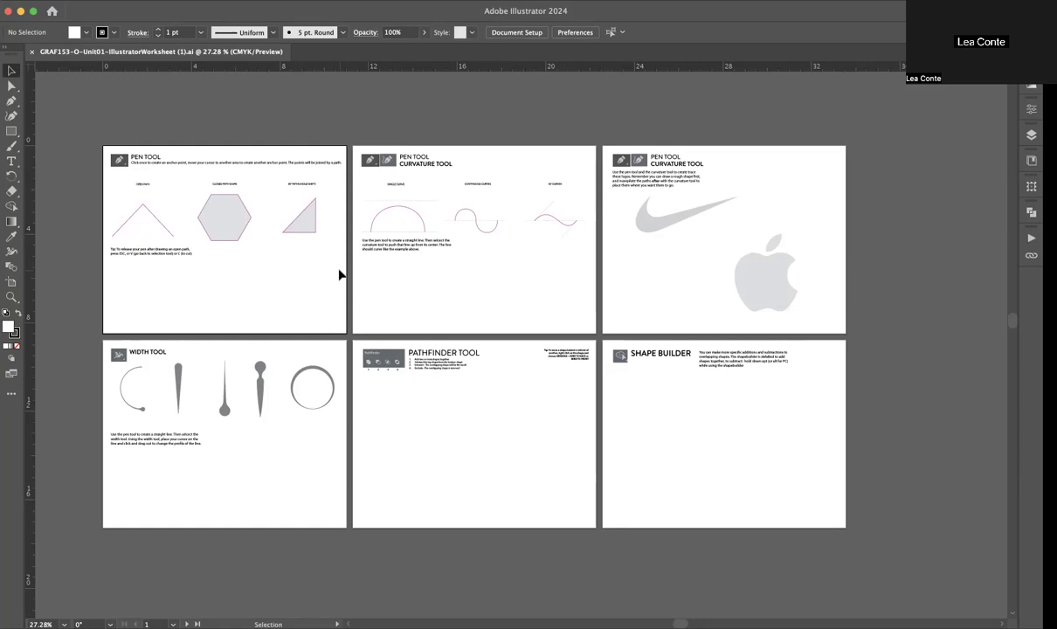
Step: Collapse the Instructor layer and lock it, leaving the Student layer active for drawing
scroll(233, 226, up, 4)
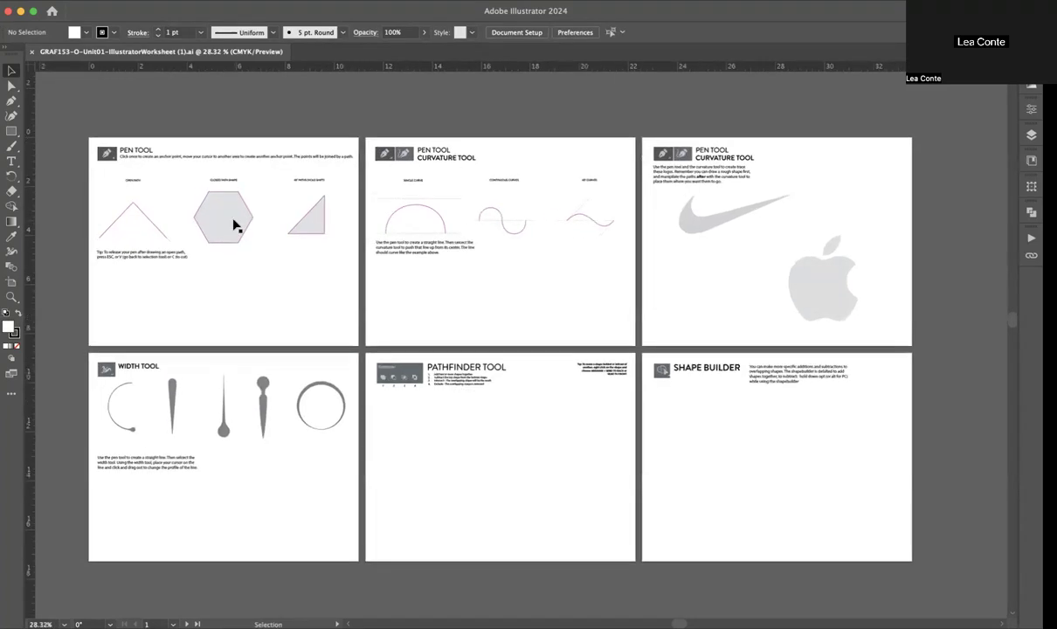
scroll(232, 225, up, 3)
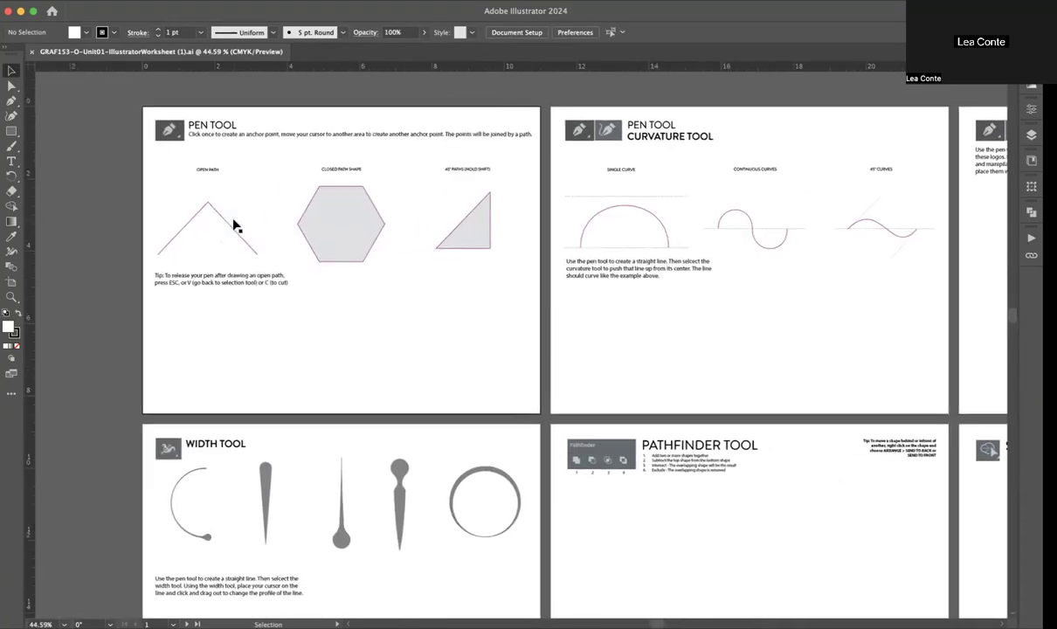
scroll(232, 226, up, 2)
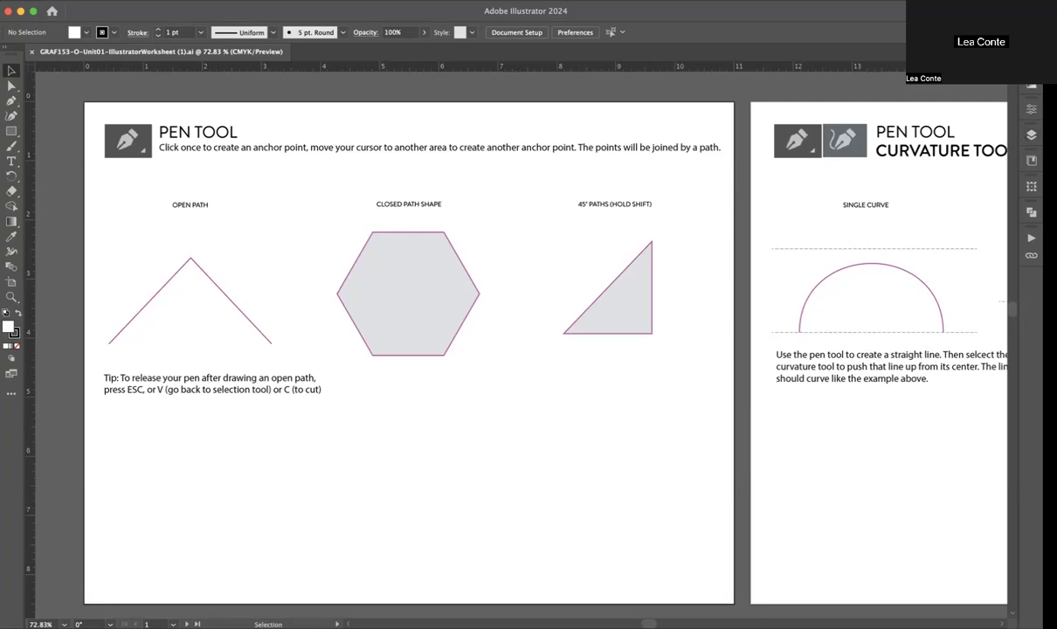
click(1031, 133)
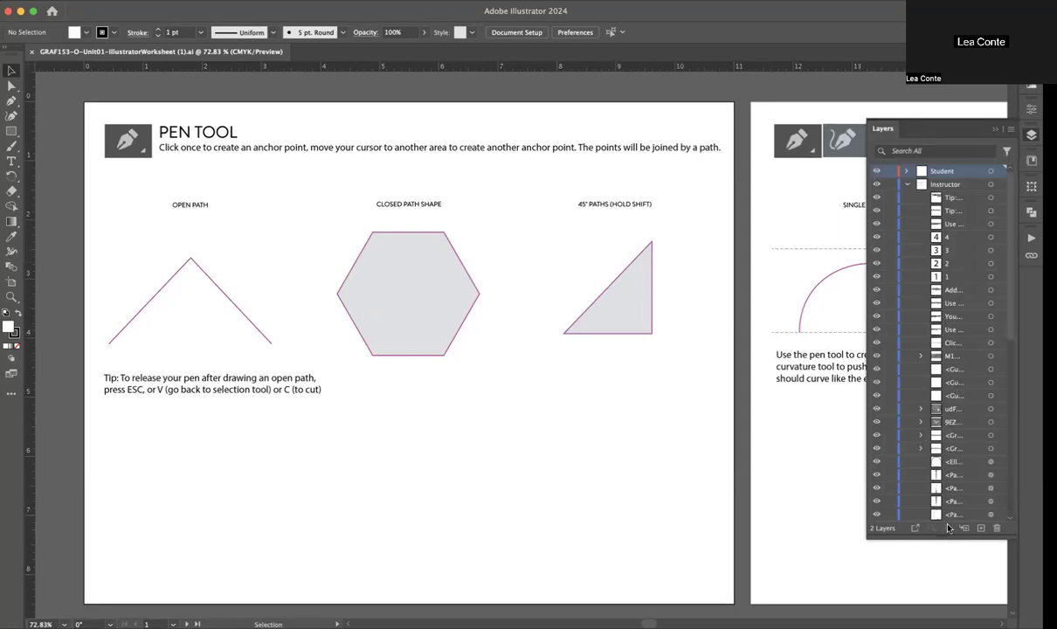
click(906, 185)
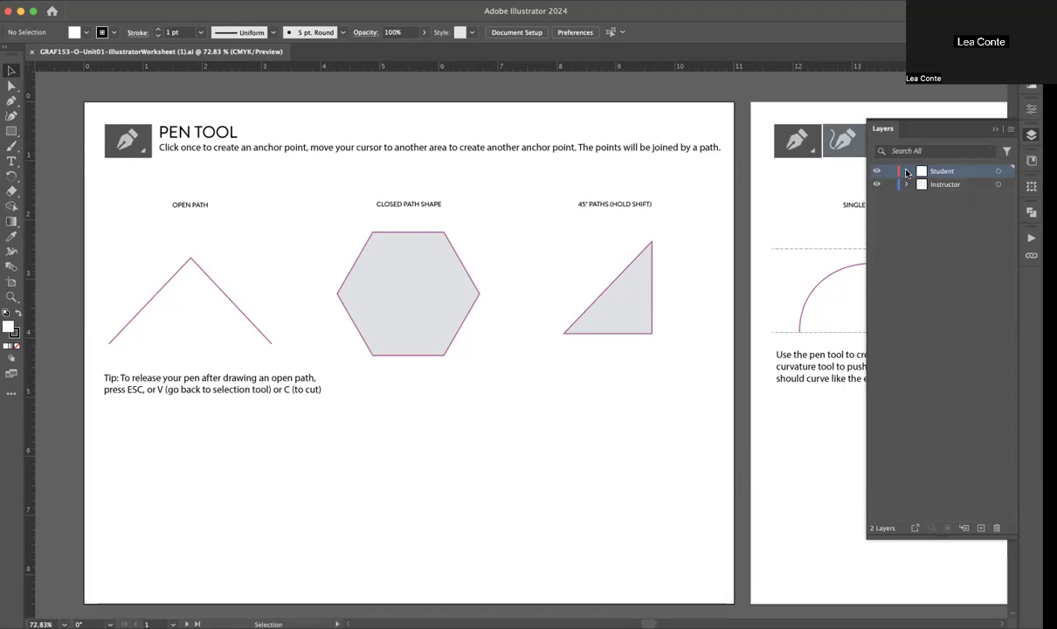
click(891, 187)
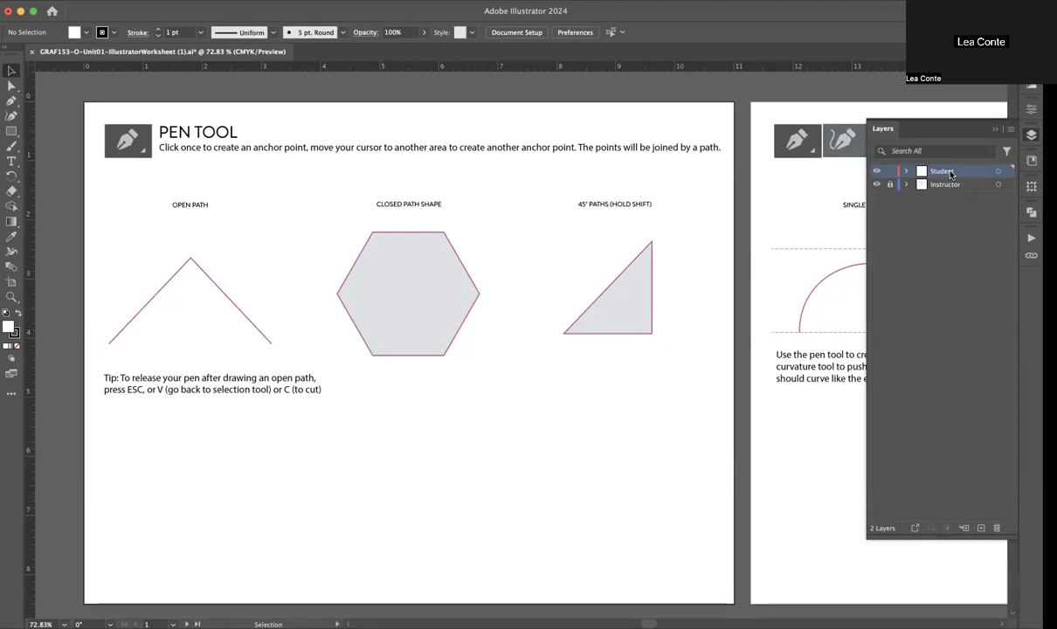
Step: Set up the Pen tool with no fill and a blue 5 pt stroke
click(11, 102)
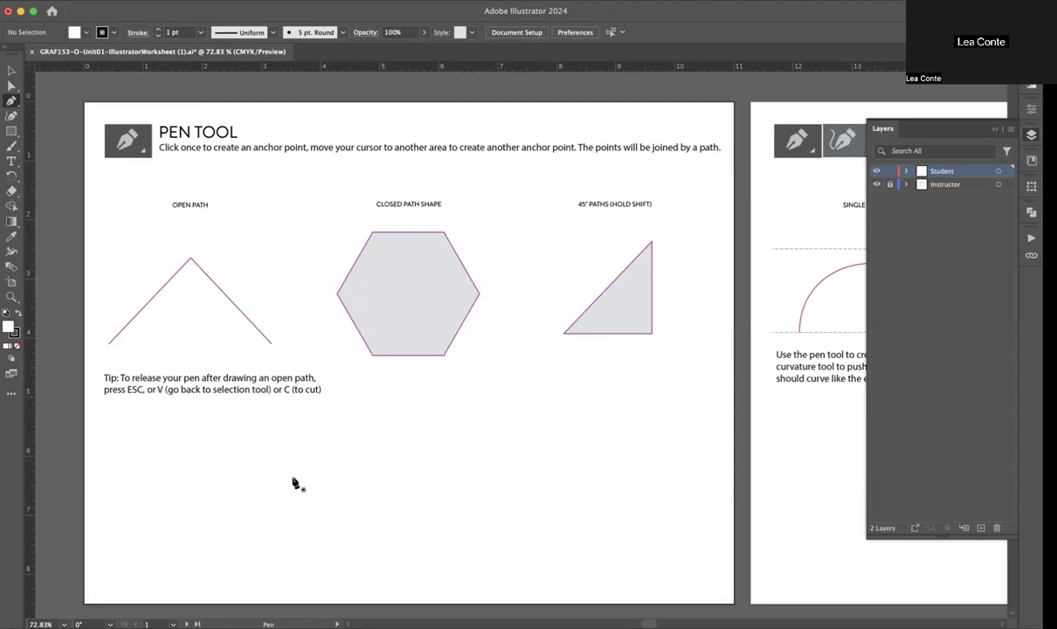
scroll(206, 499, down, 1)
scroll(207, 498, left, 1)
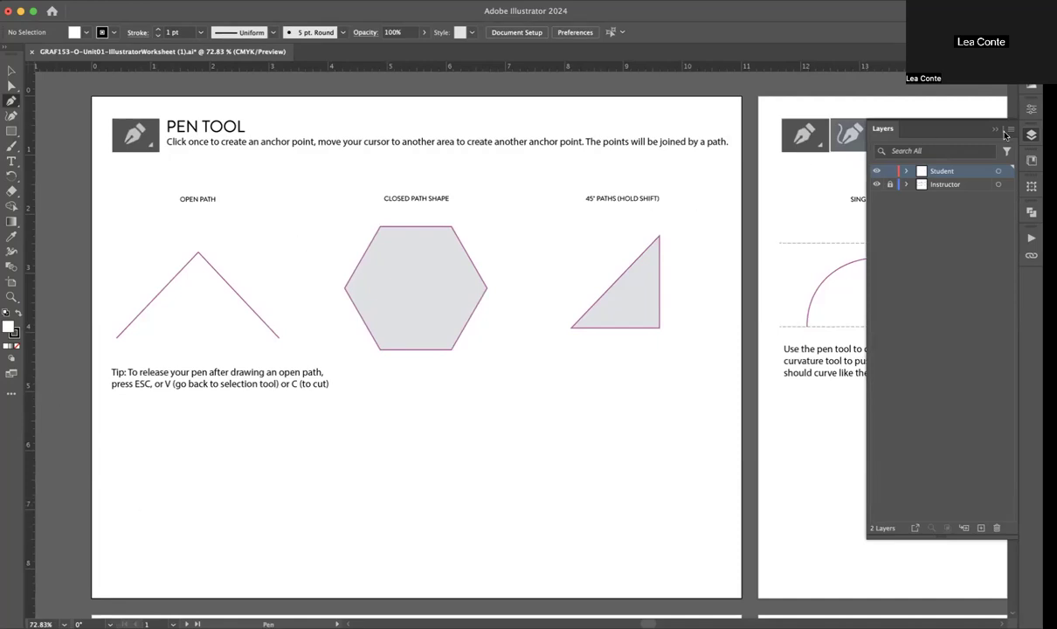
key(a)
click(17, 346)
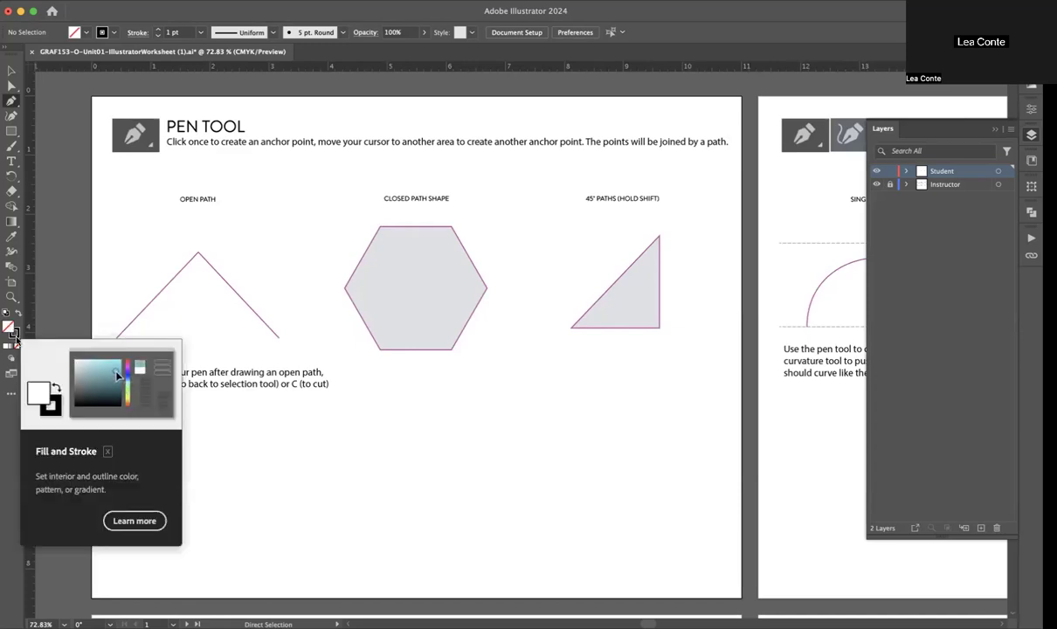
click(12, 330)
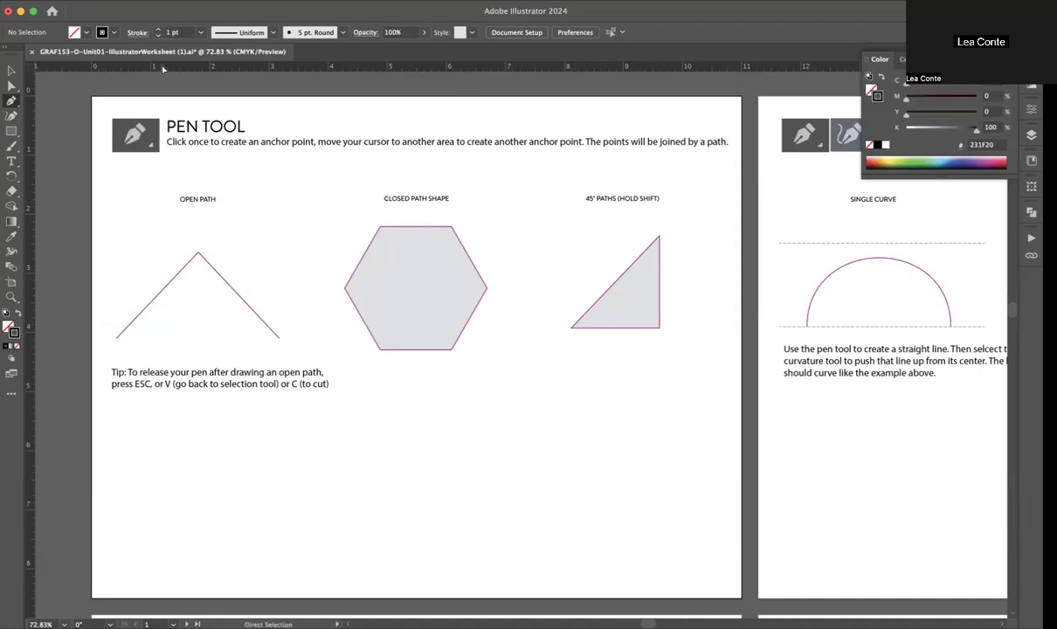
click(112, 34)
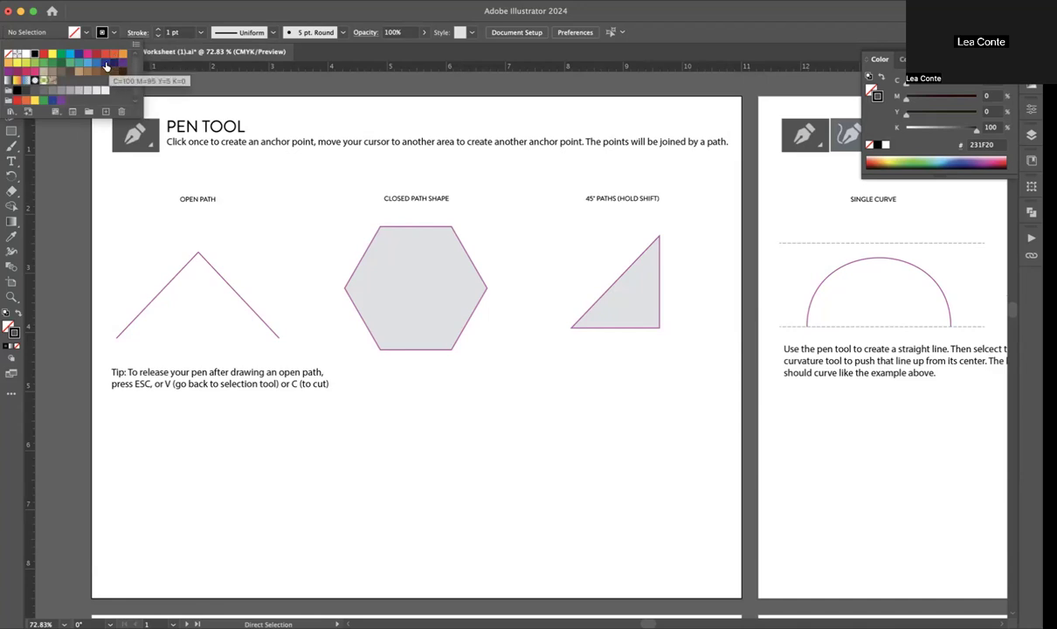
click(97, 66)
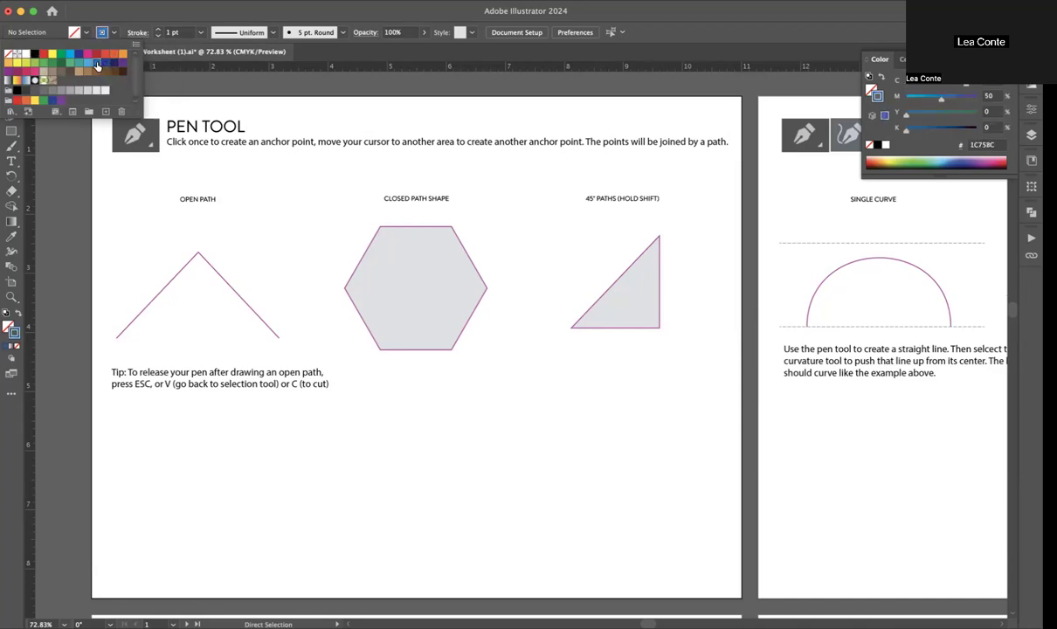
click(160, 32)
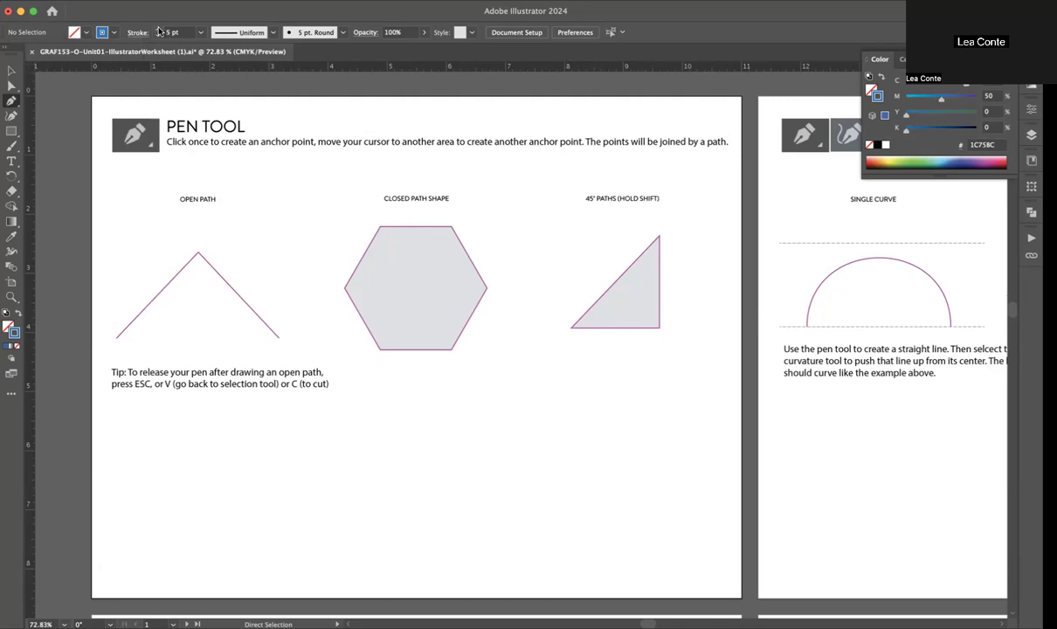
Step: Draw an open inverted-V path about 3 in wide below the Open Path example and end the path
click(148, 514)
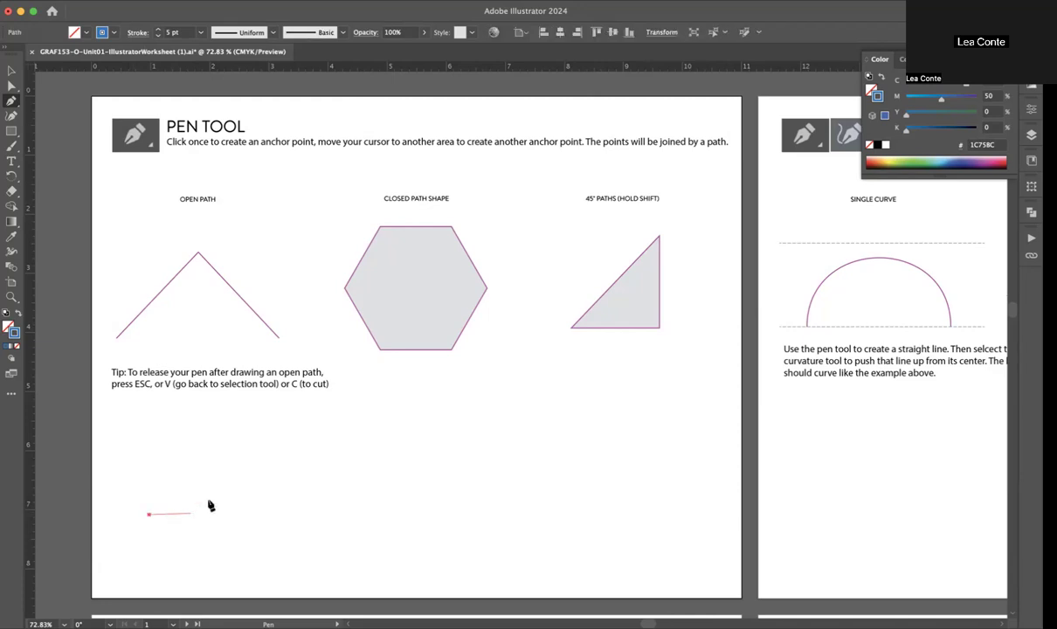
click(251, 433)
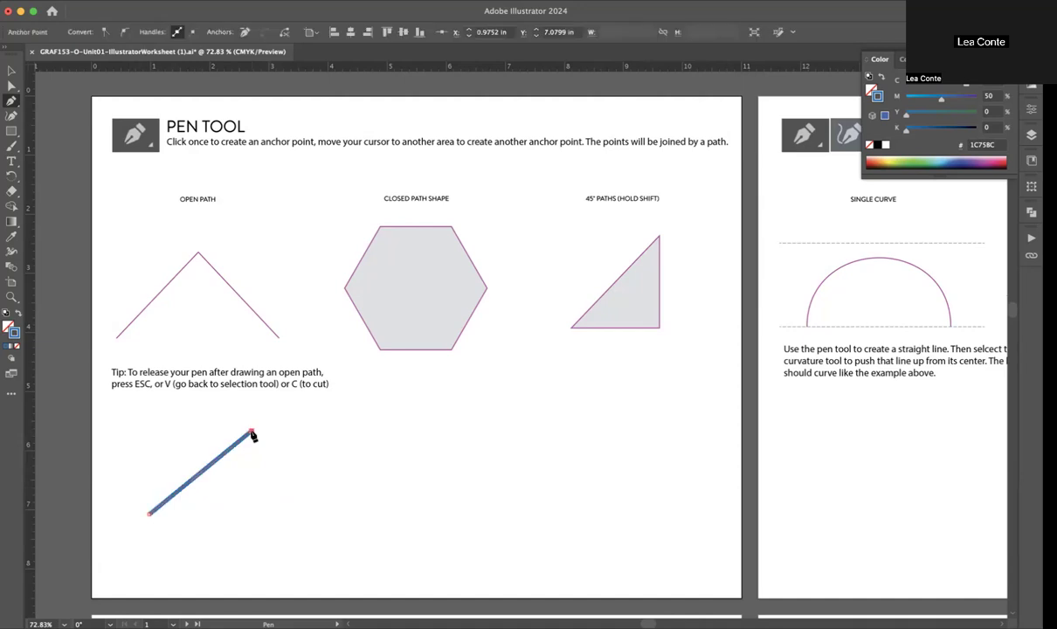
click(327, 514)
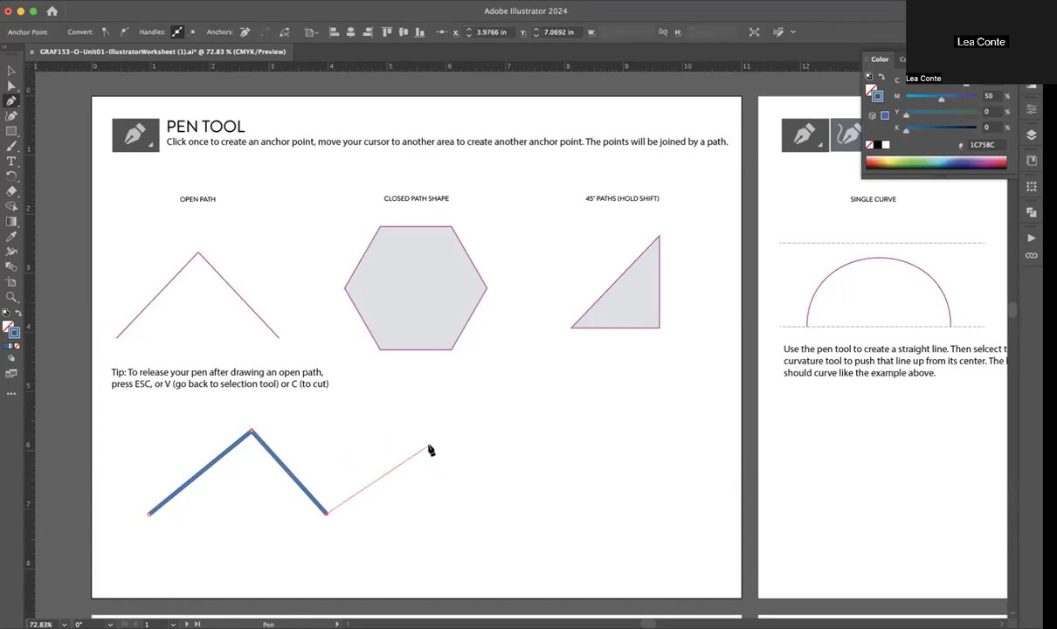
key(x)
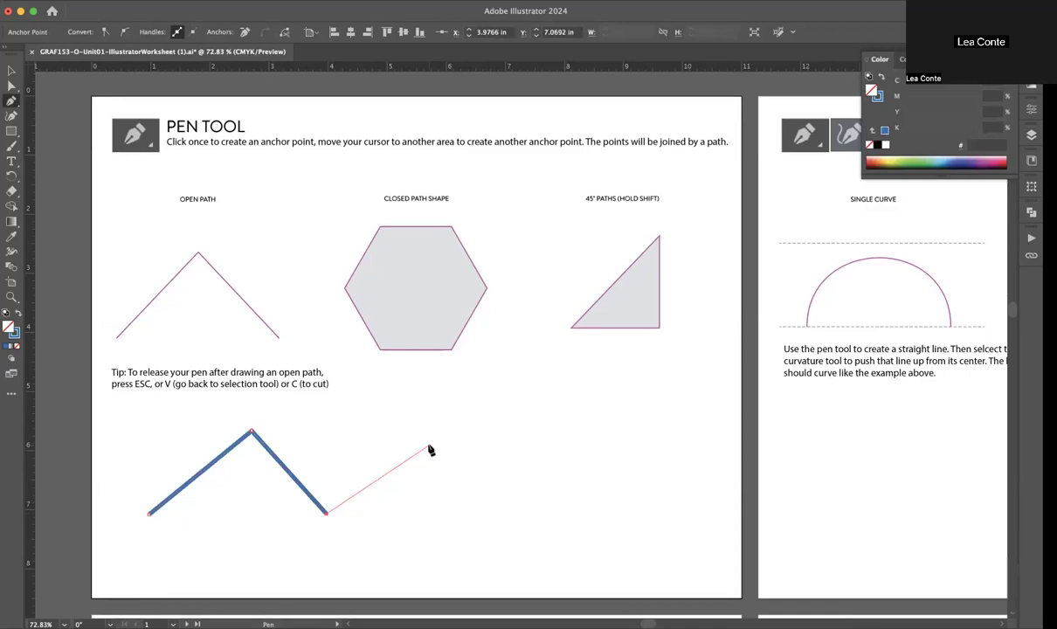
key(z)
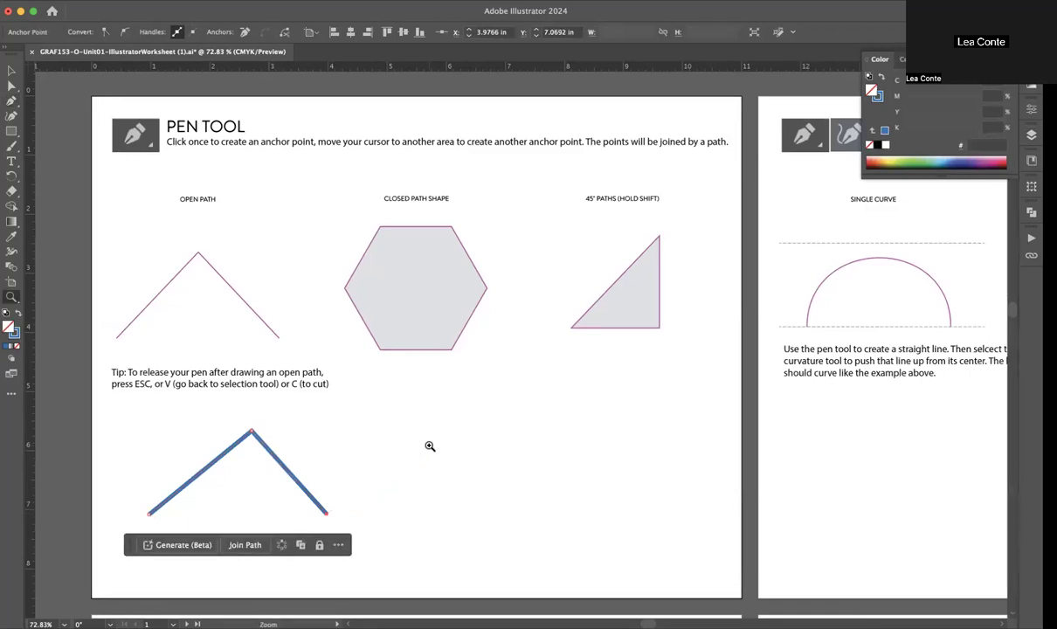
key(v)
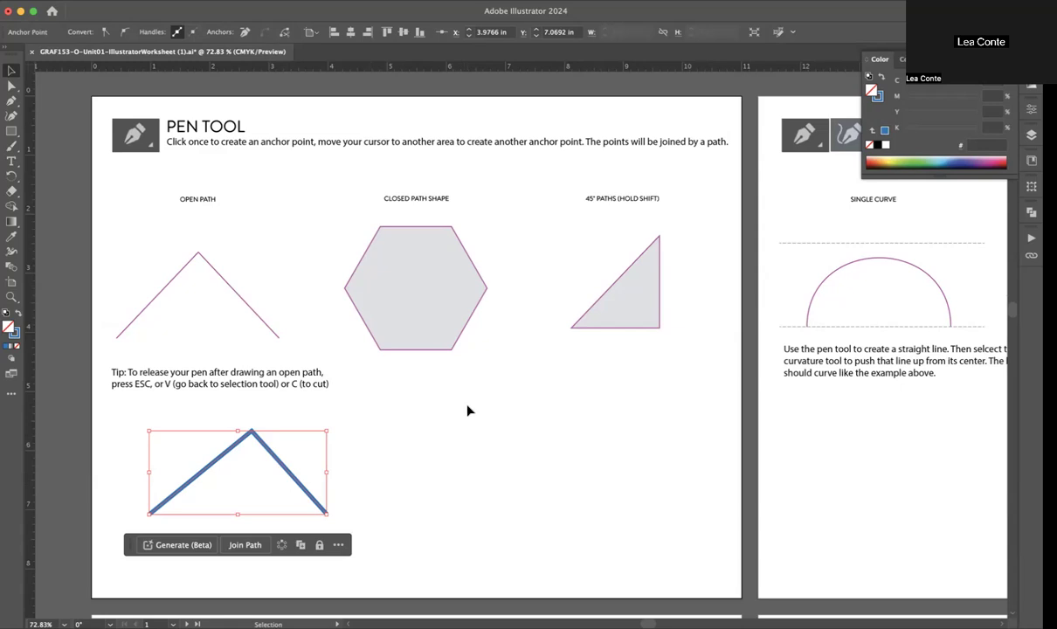
Step: Draw a closed hexagon about 2.8 in wide with the Pen tool below the Closed Path Shape example
key(p)
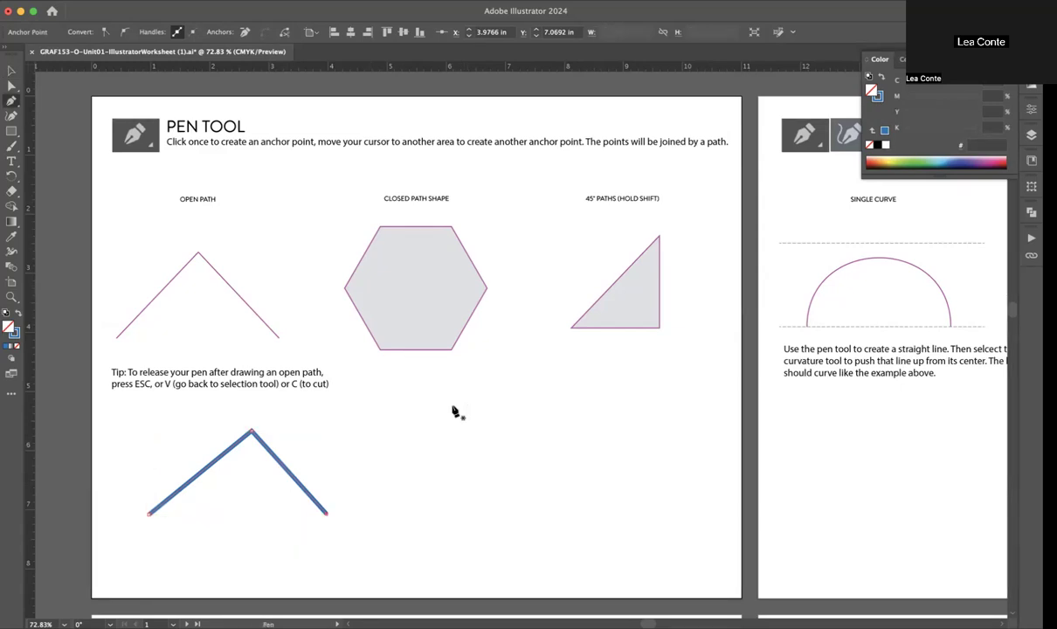
click(407, 415)
click(505, 415)
click(542, 476)
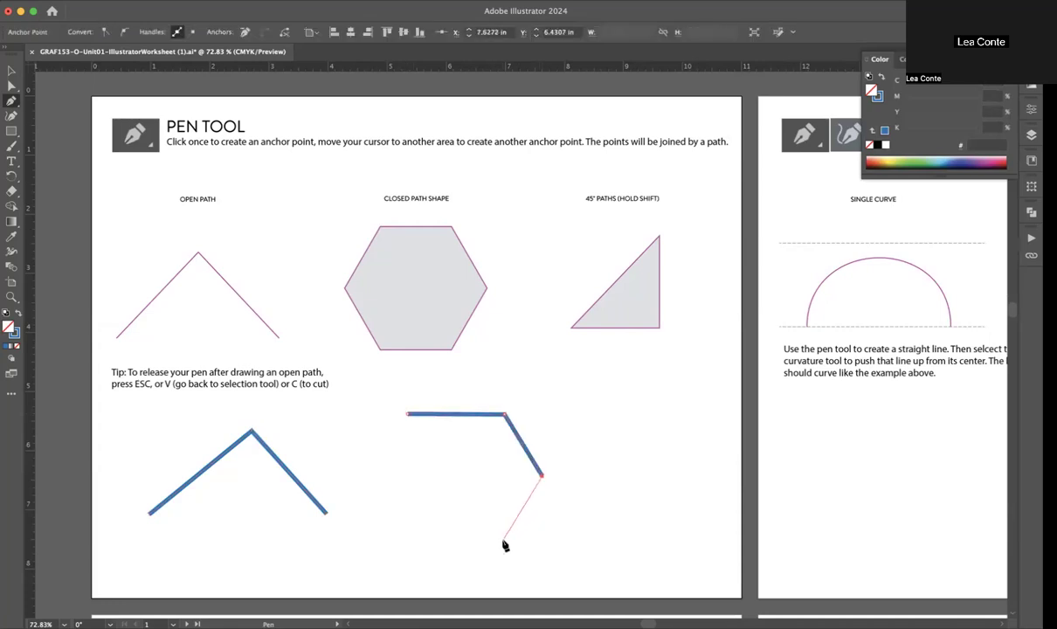
click(499, 542)
click(409, 542)
click(375, 474)
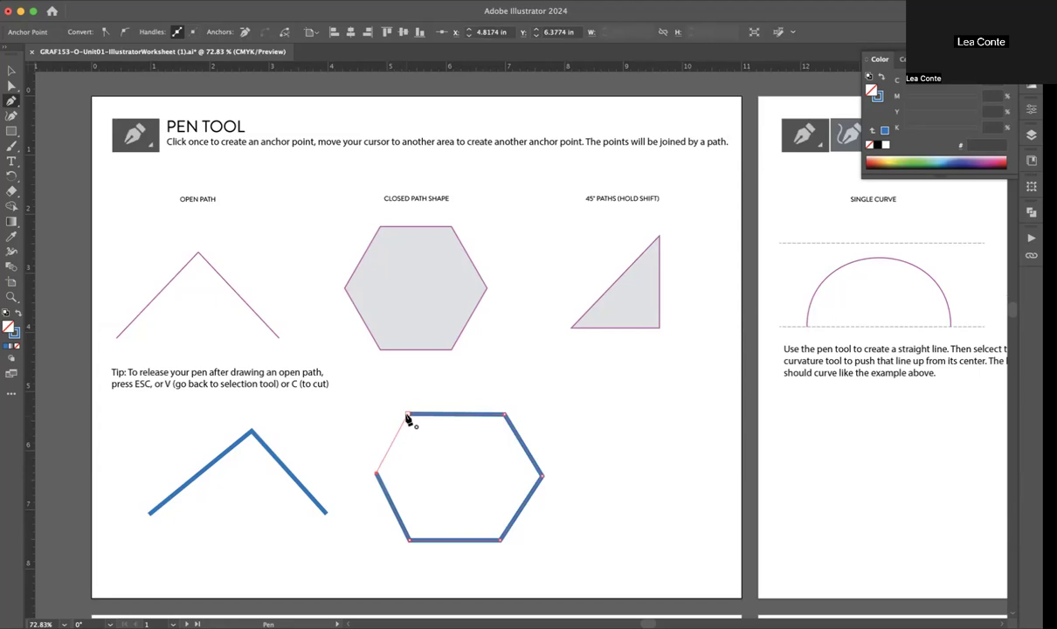
click(406, 416)
Step: Draw a closed right triangle with legs of about 2.1 in and a 45° hypotenuse below the 45° Paths example
click(689, 407)
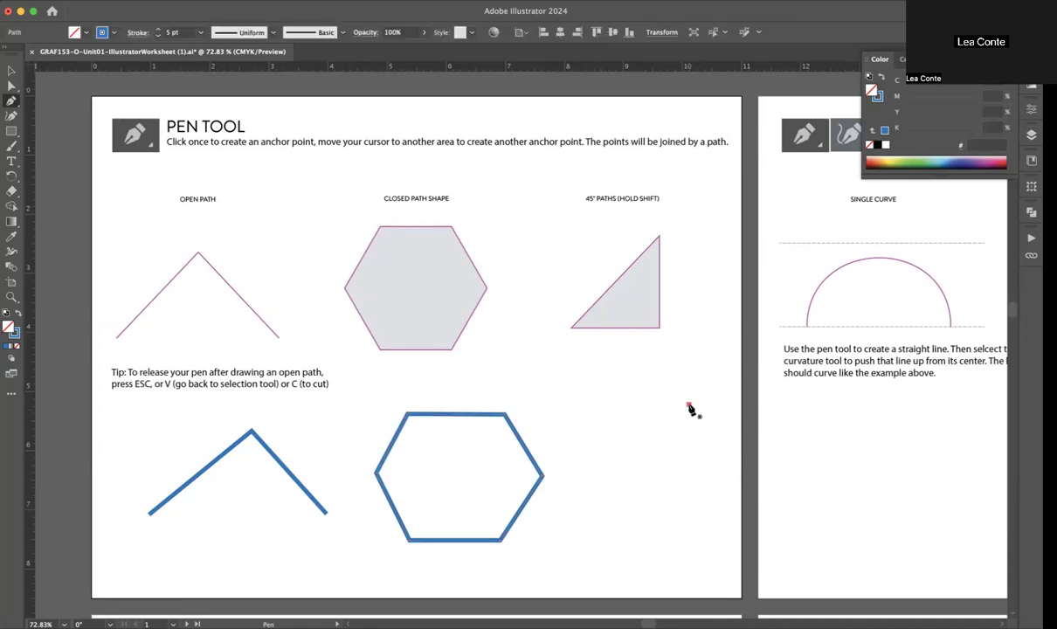
click(689, 530)
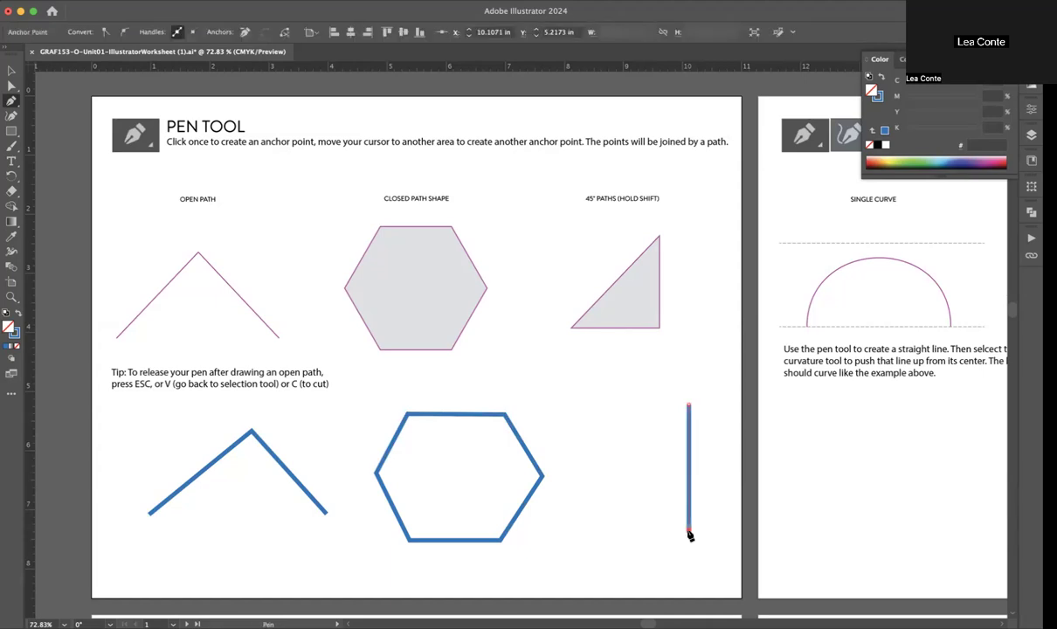
key(Escape)
click(566, 530)
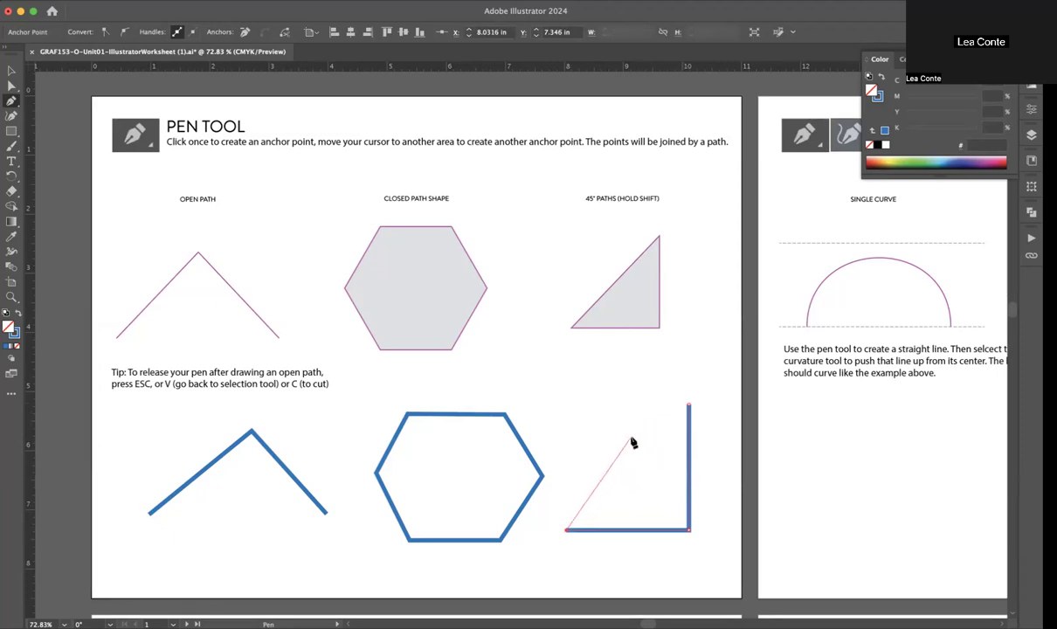
click(688, 407)
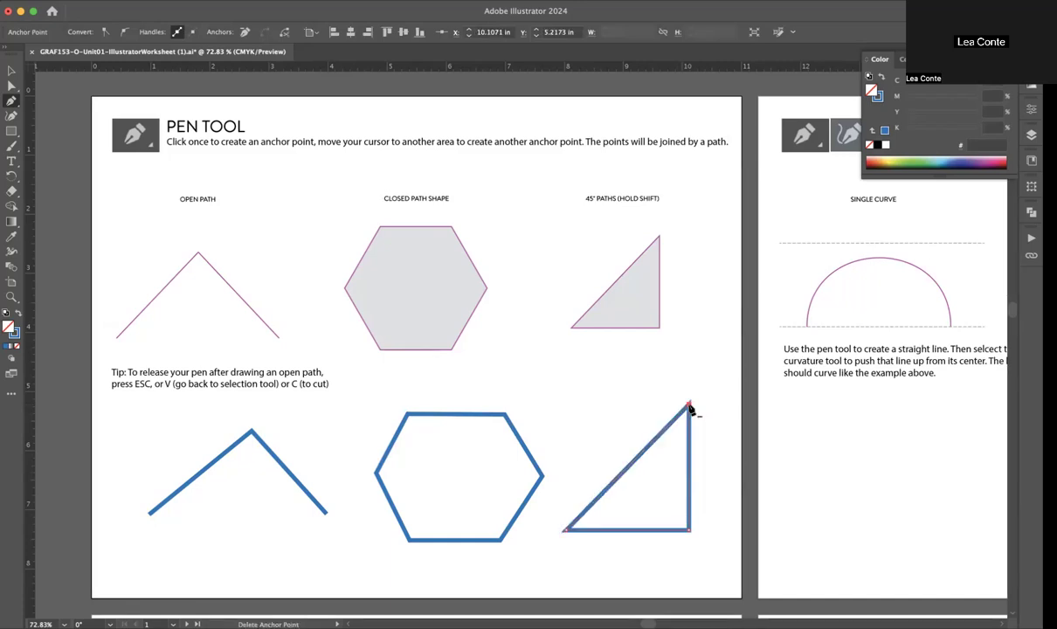
Step: Try a single arch about 3.6 in wide with the Pen tool below the Single Curve example, and undo it
scroll(690, 408, right, 1)
scroll(690, 409, right, 5)
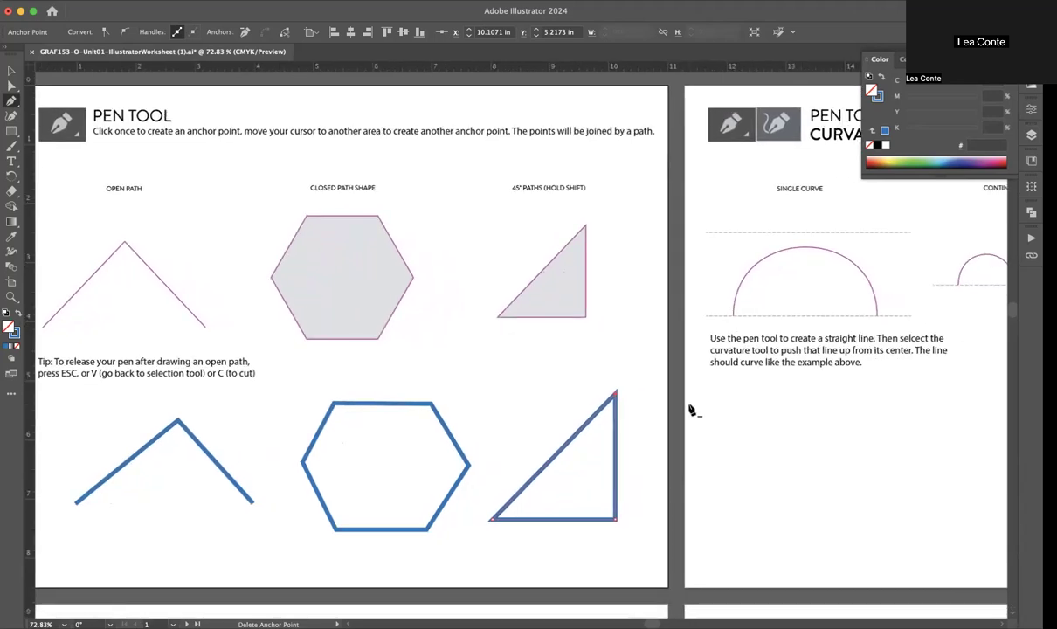
scroll(690, 409, right, 9)
scroll(690, 409, right, 20)
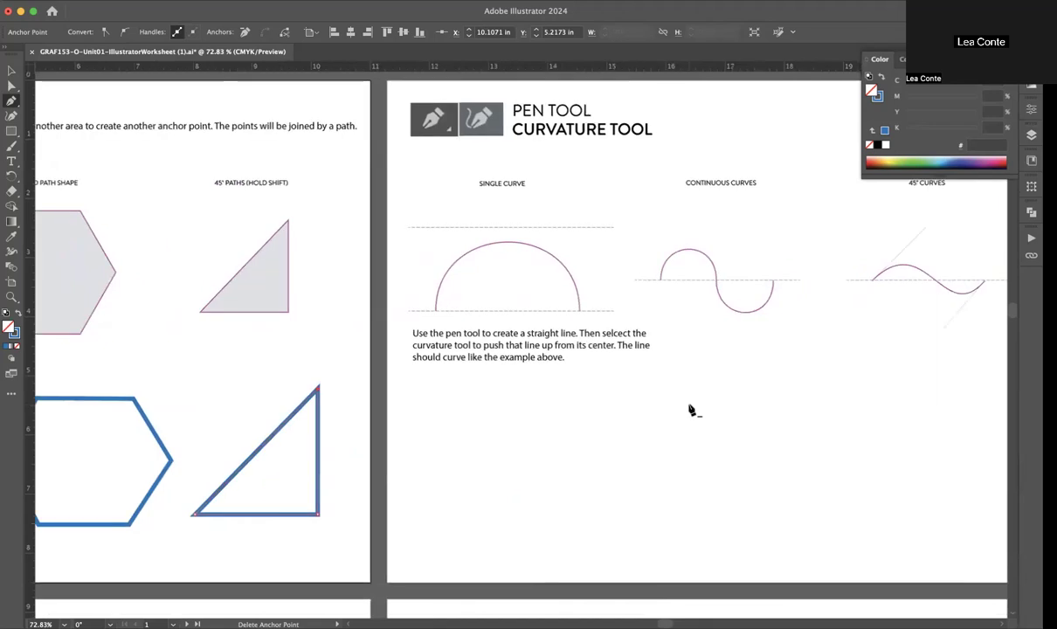
scroll(690, 408, right, 20)
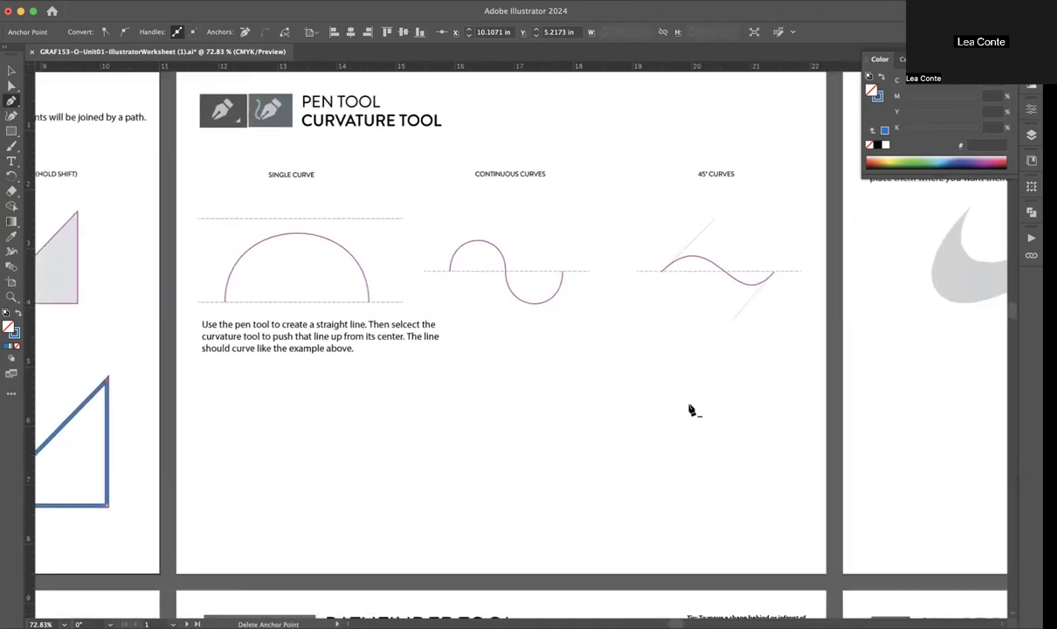
scroll(690, 409, right, 5)
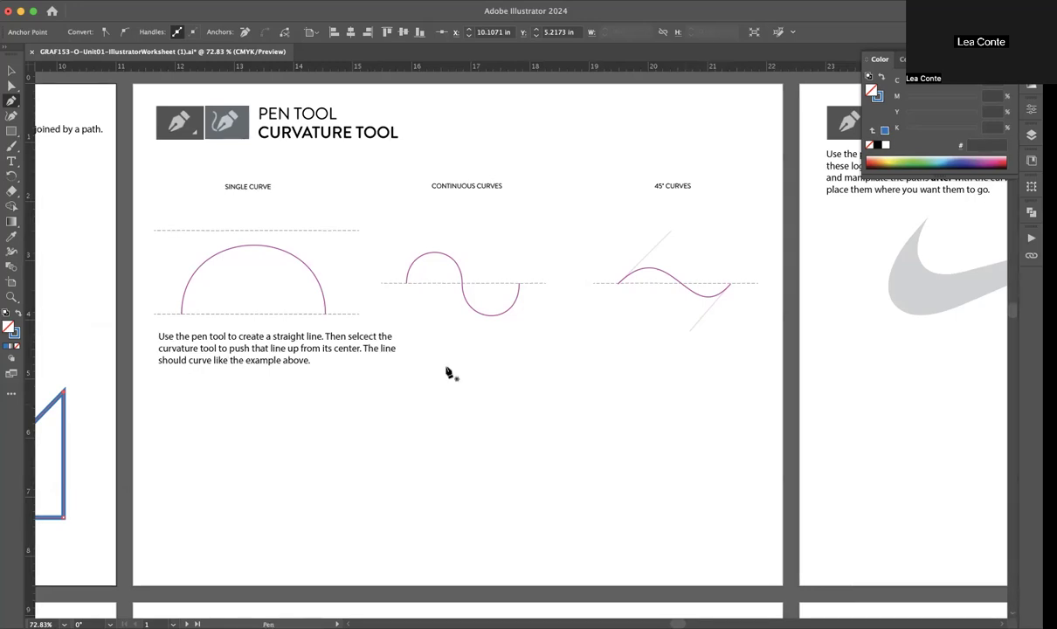
click(283, 478)
drag(392, 405, 487, 406)
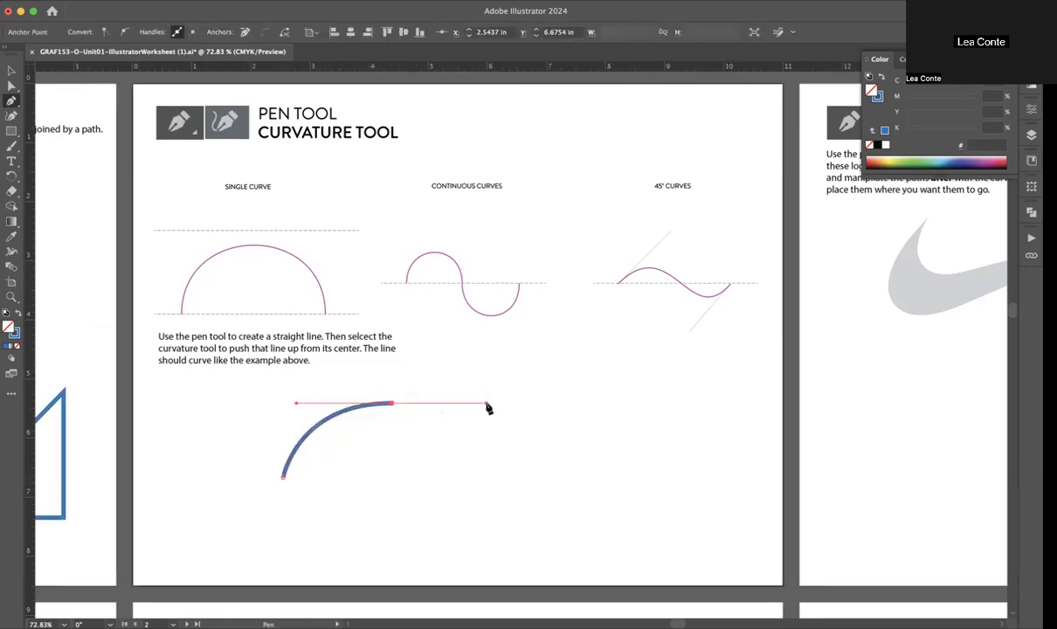
click(496, 477)
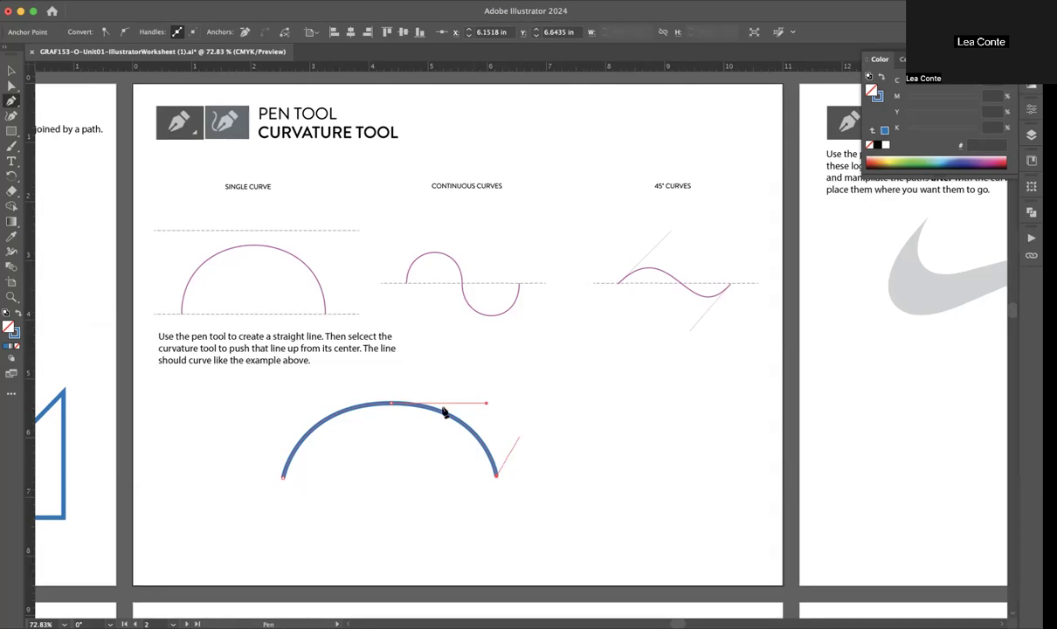
key(v)
click(376, 404)
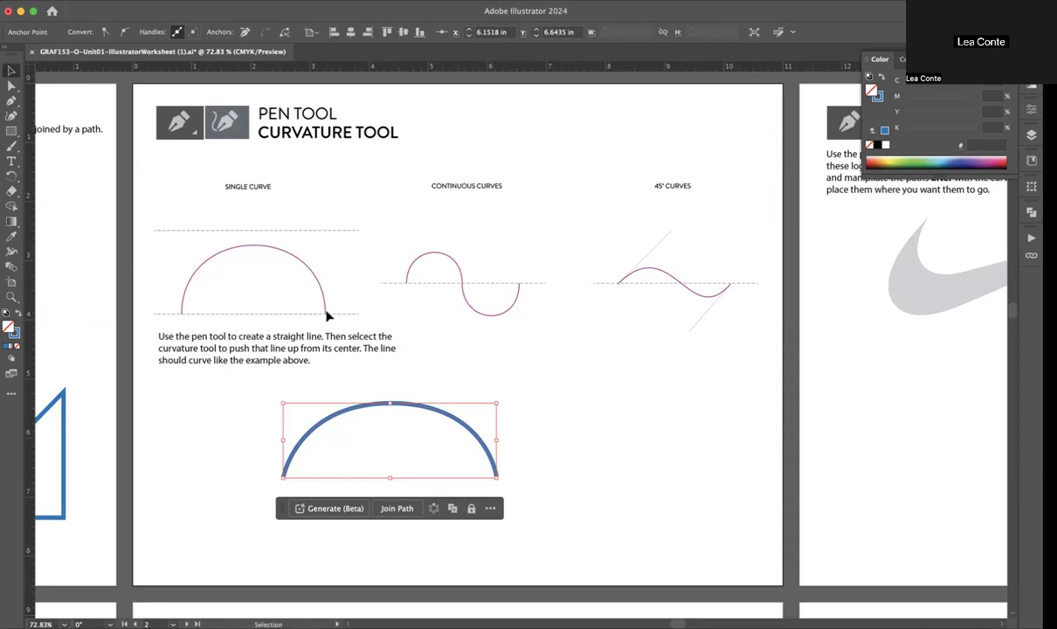
key(super+z)
key(super+z)
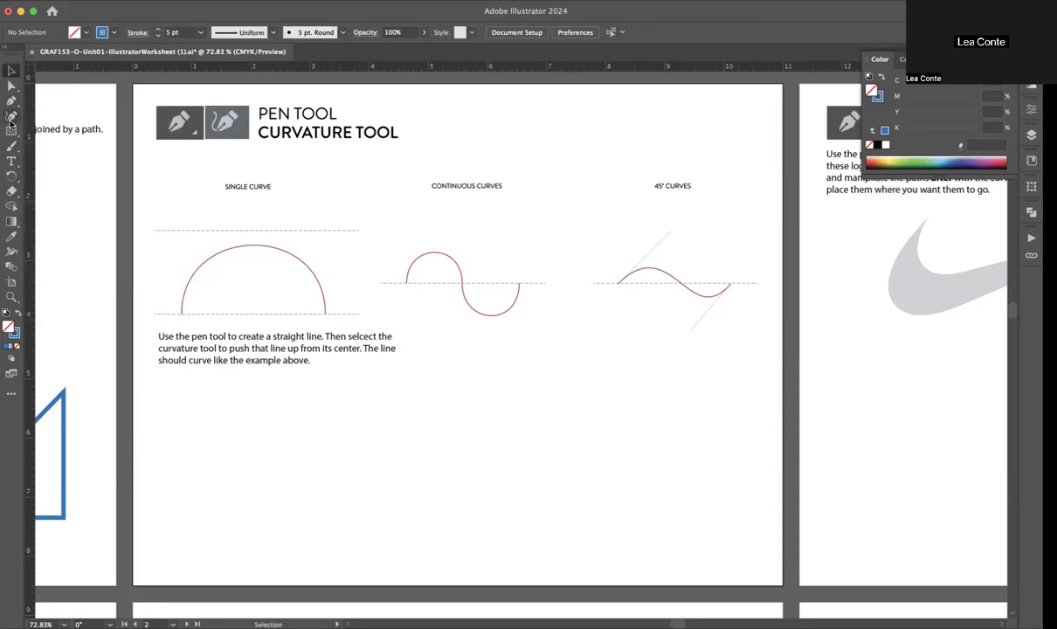
Step: Draw a U-shaped single curve about 2.5 in wide with the Pen tool below the curve examples and end the path
click(10, 102)
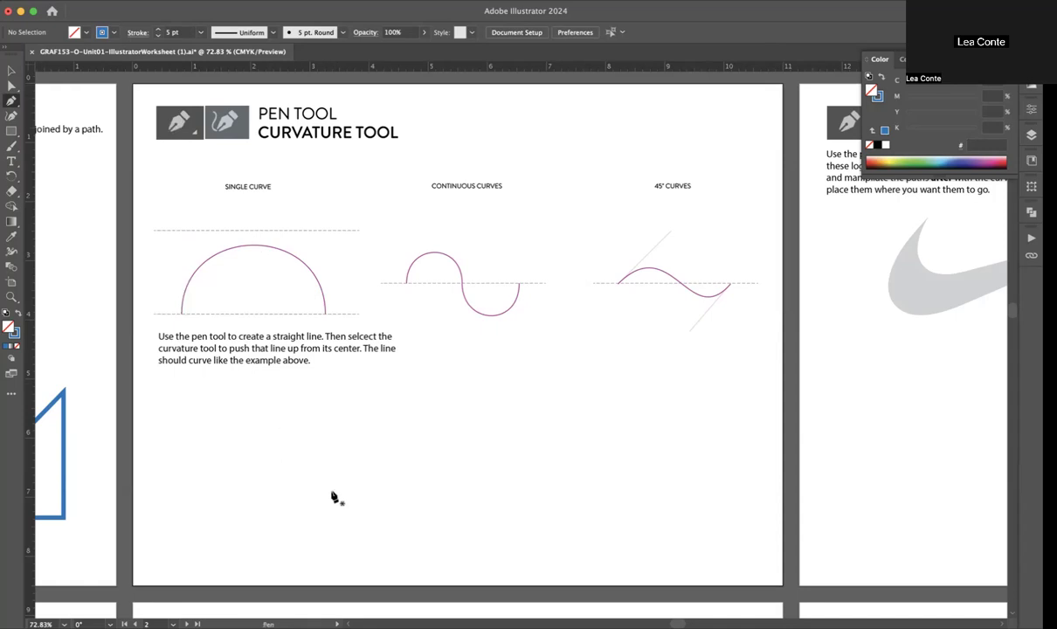
scroll(335, 495, up, 2)
scroll(334, 494, up, 1)
scroll(335, 495, down, 2)
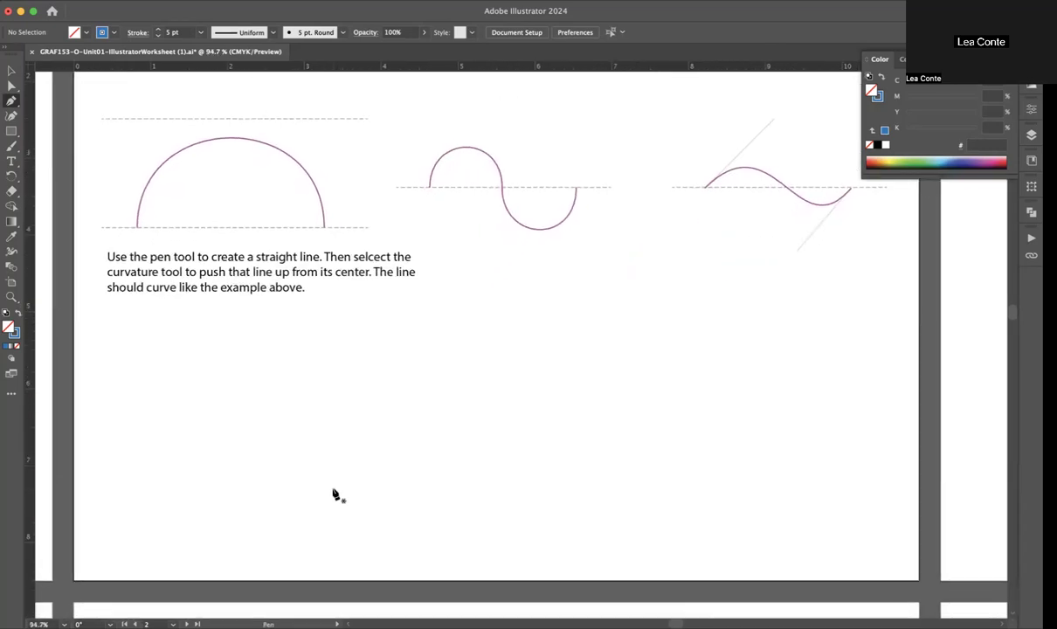
click(287, 430)
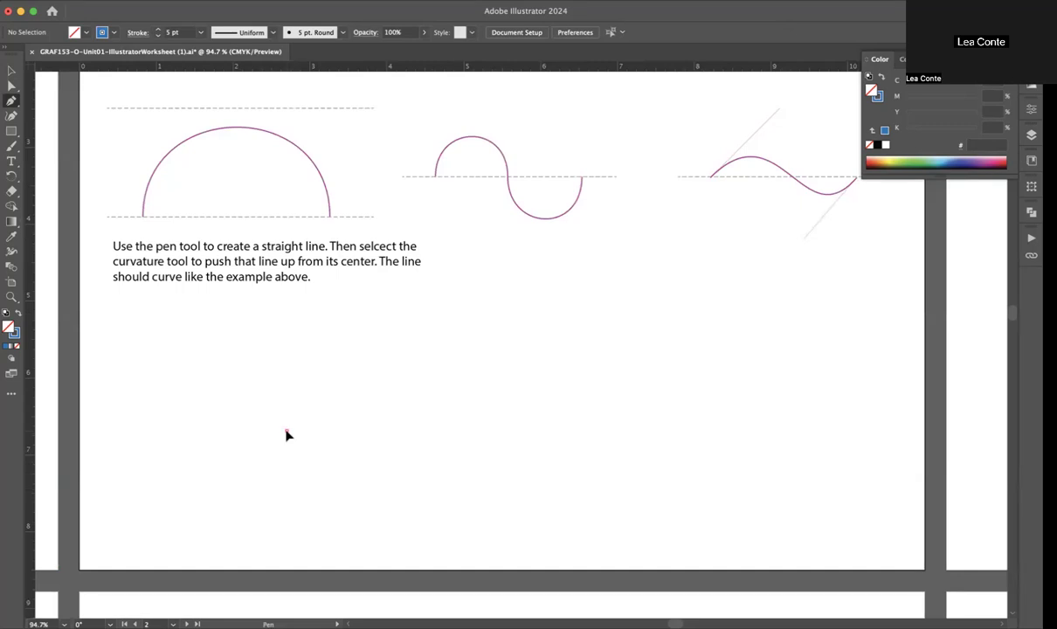
drag(286, 433, 288, 556)
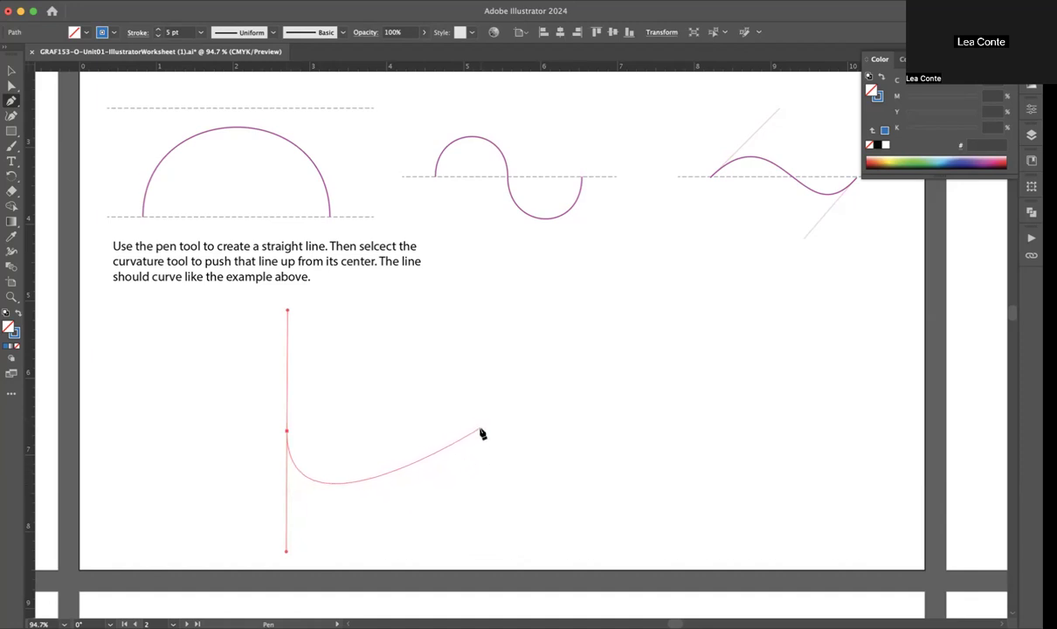
drag(480, 433, 480, 312)
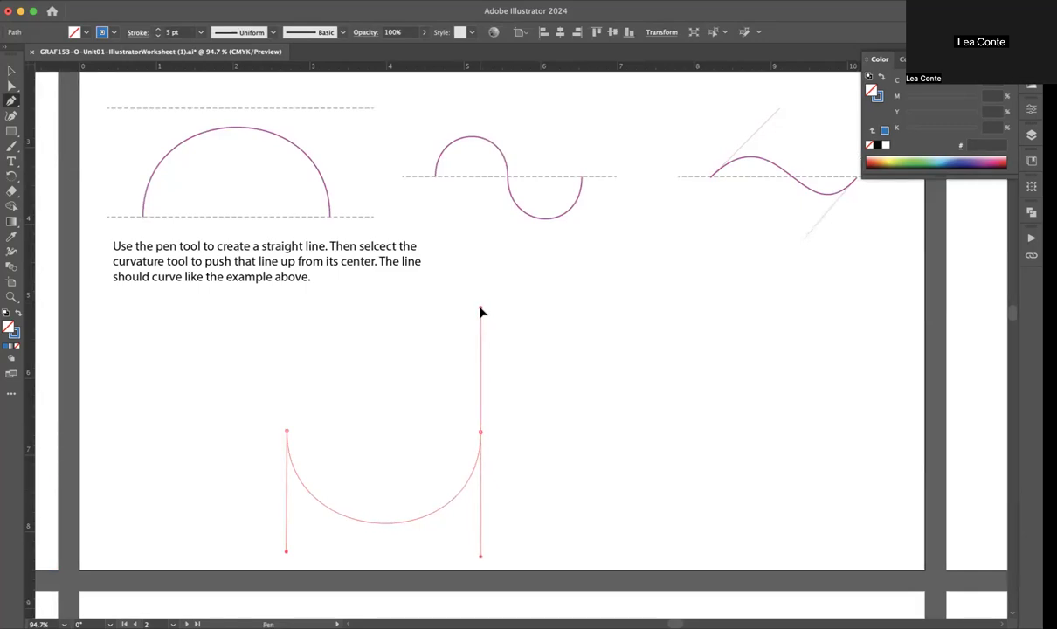
mouse_move(481, 312)
mouse_down()
mouse_move(491, 315)
mouse_move(472, 321)
mouse_move(495, 320)
mouse_move(477, 325)
mouse_move(480, 312)
mouse_move(479, 379)
mouse_move(482, 313)
mouse_up()
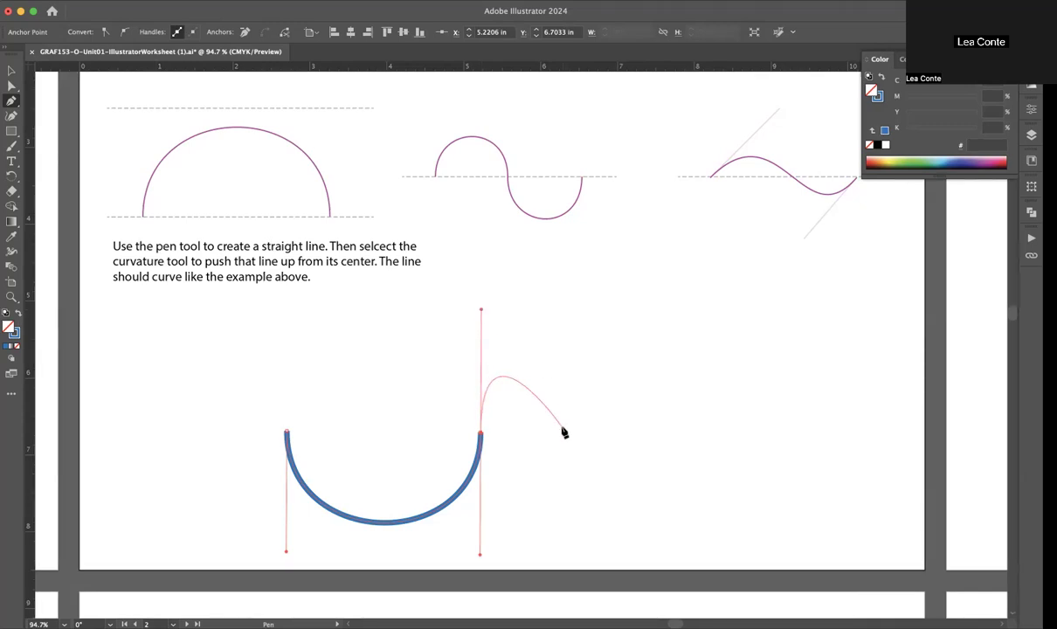
key(Escape)
Step: Draw a continuous S-curve about 4.4 in wide with the Pen tool beside the U-shaped curve, and delete both curves
drag(567, 400, 566, 272)
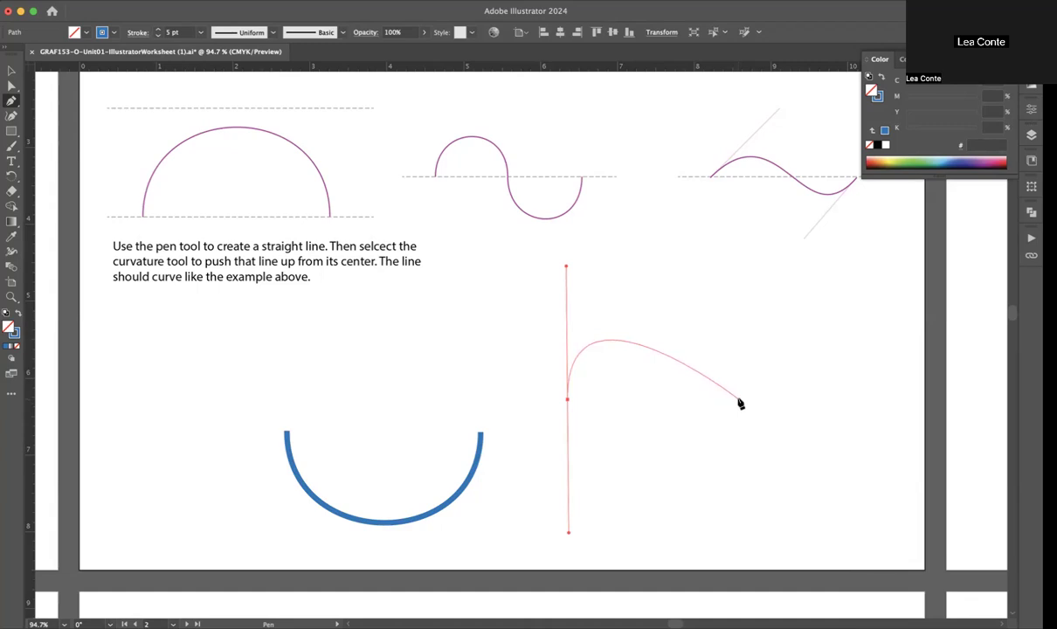
drag(738, 400, 738, 540)
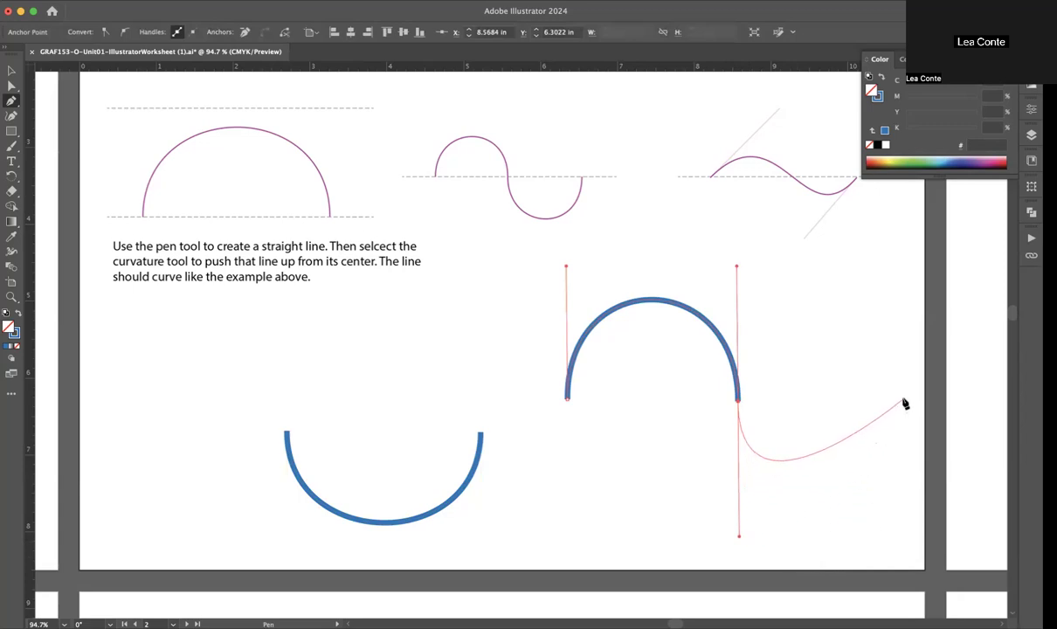
drag(903, 395, 906, 259)
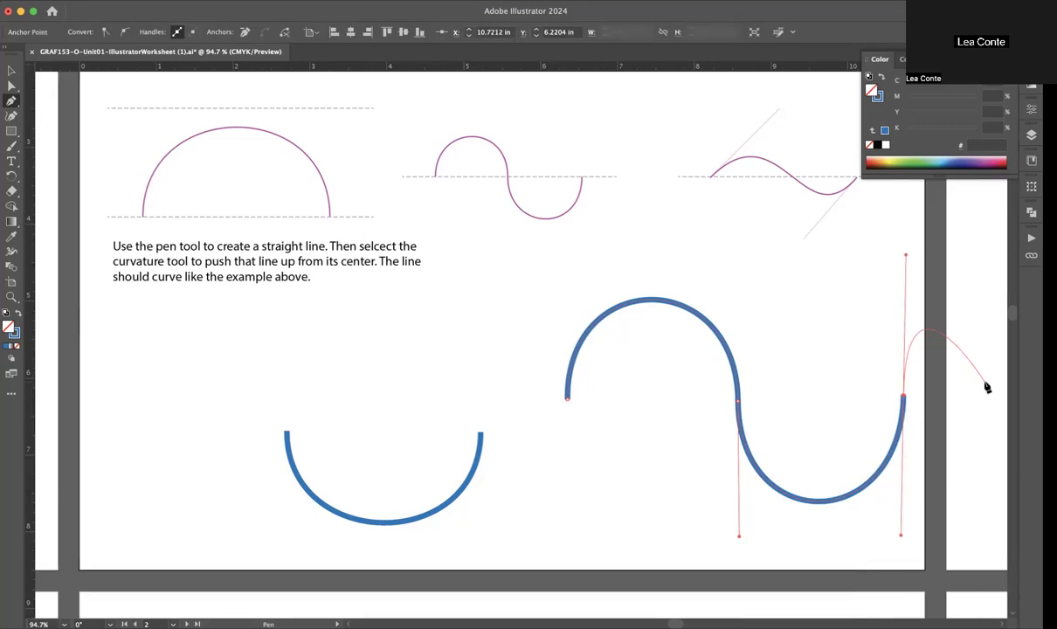
key(v)
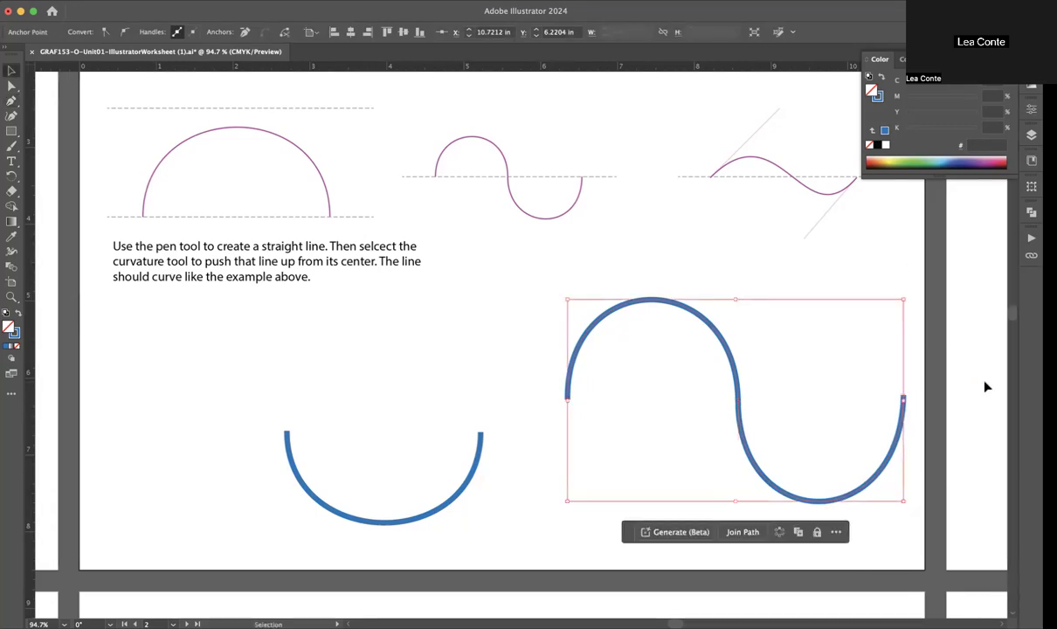
drag(398, 346, 625, 521)
key(Delete)
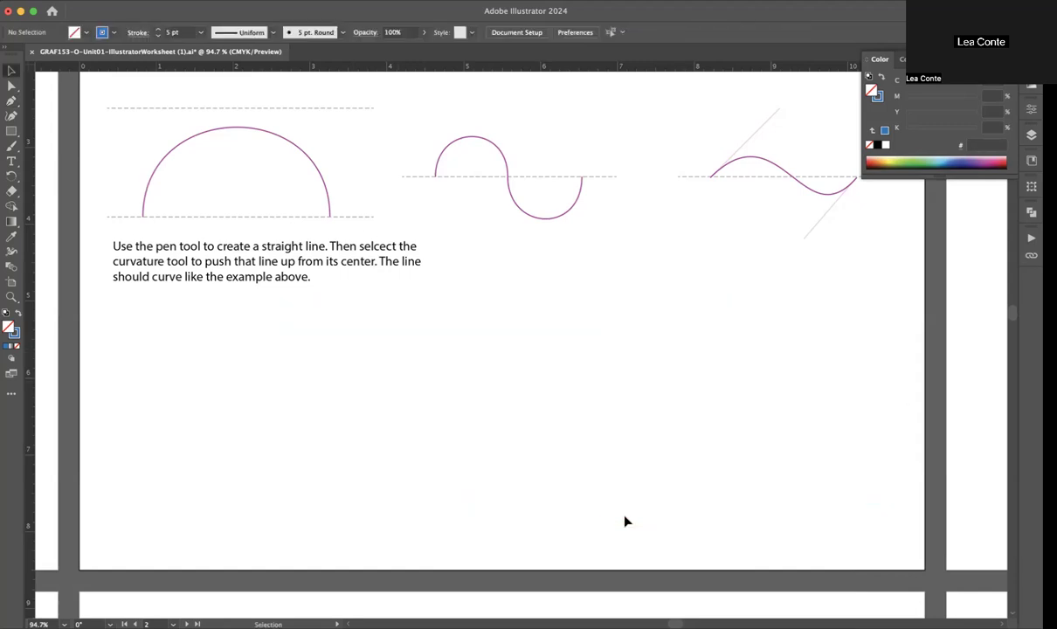
Step: Try a straight three-point path about 4.6 in wide with the Pen tool below the curve examples, and delete it
click(11, 114)
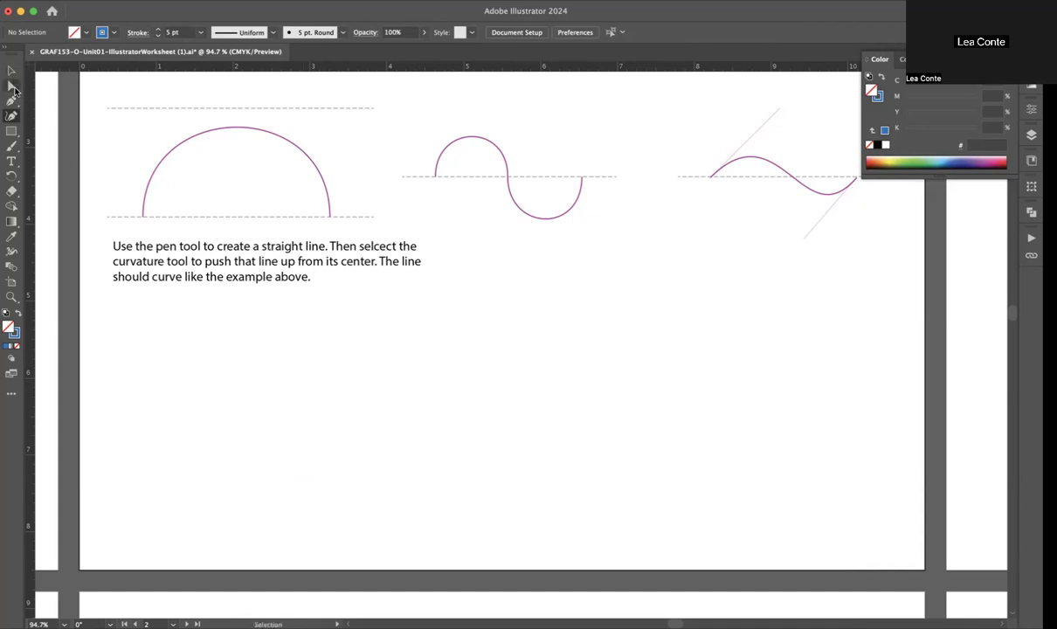
click(11, 100)
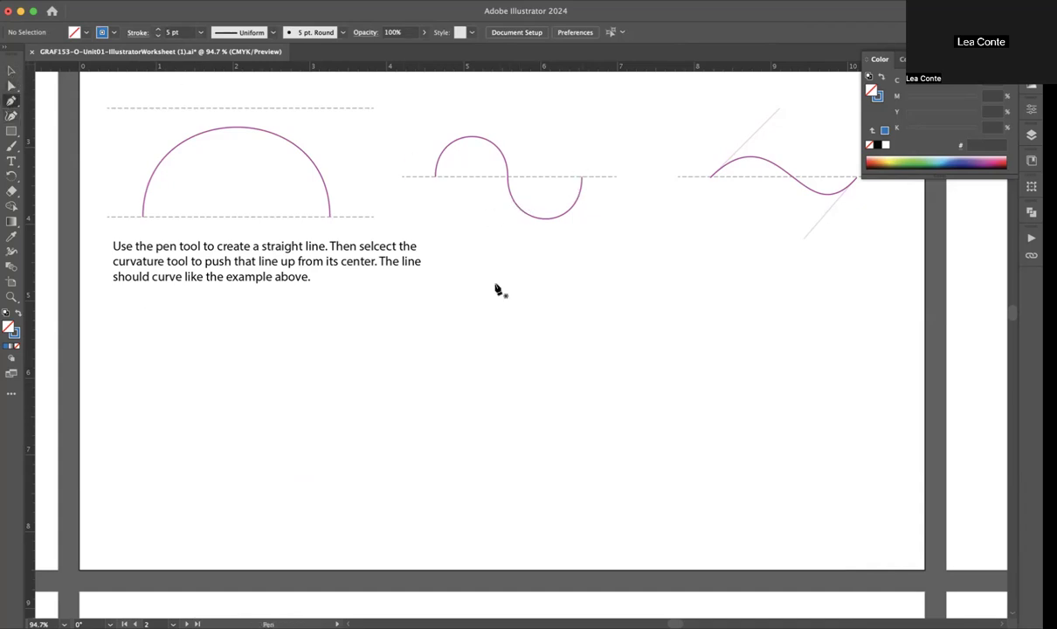
click(276, 386)
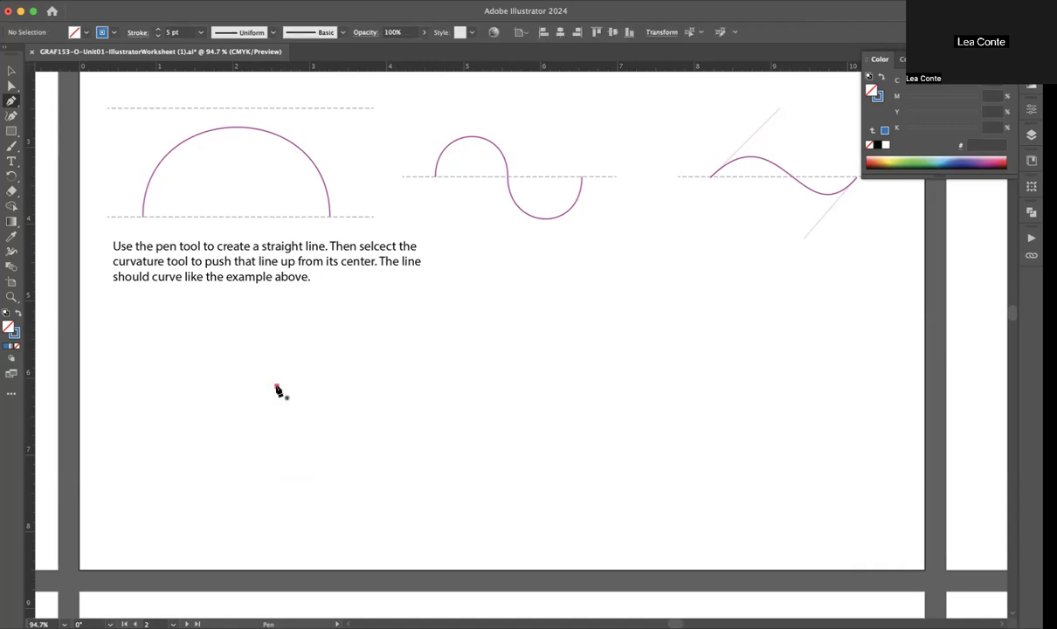
click(448, 386)
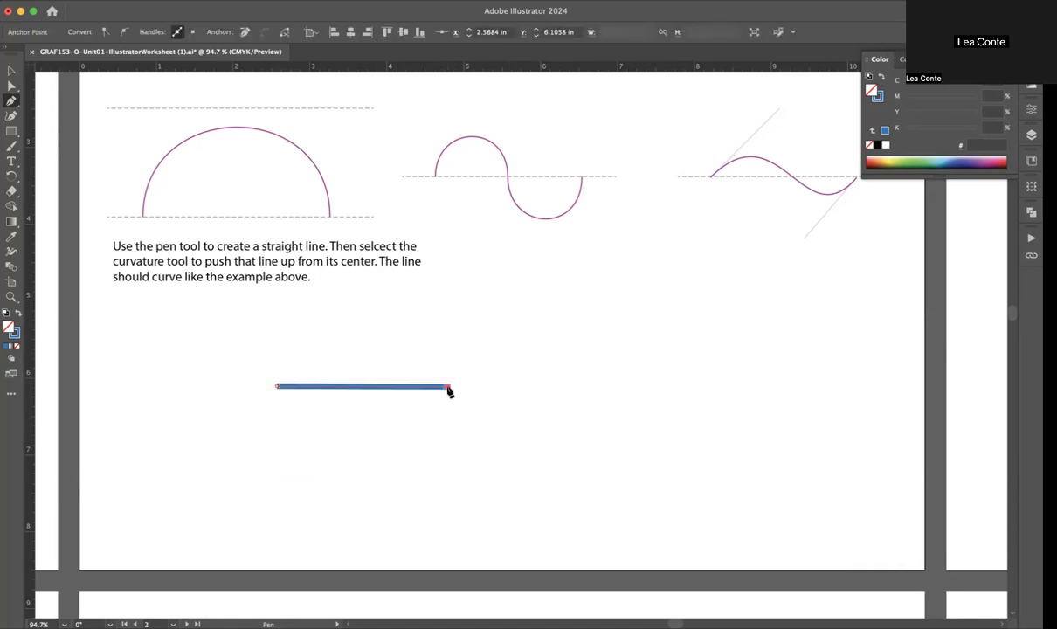
click(628, 387)
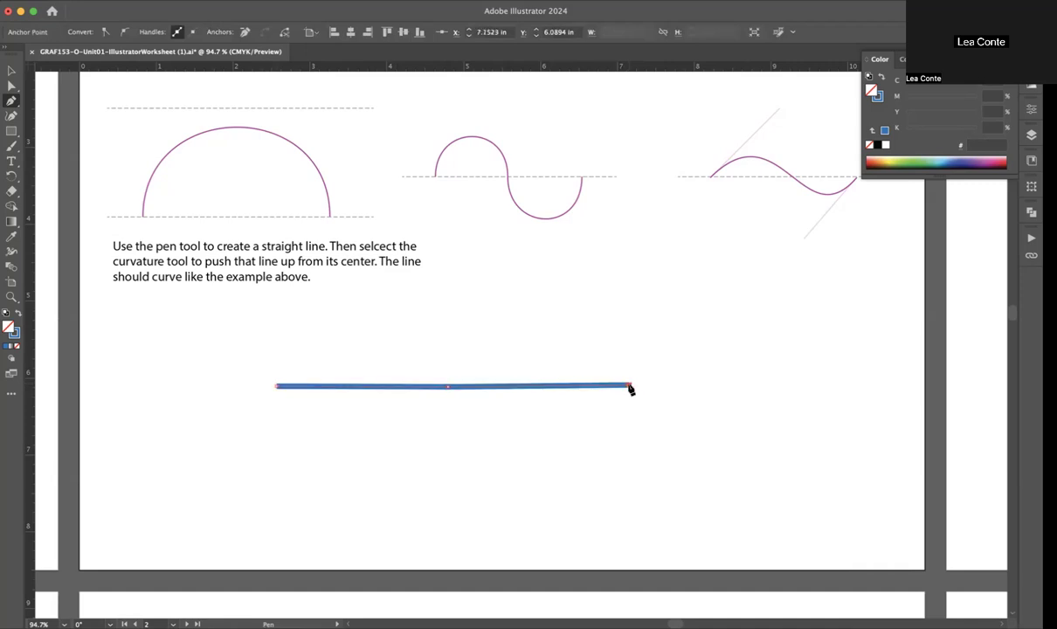
key(Delete)
key(Delete)
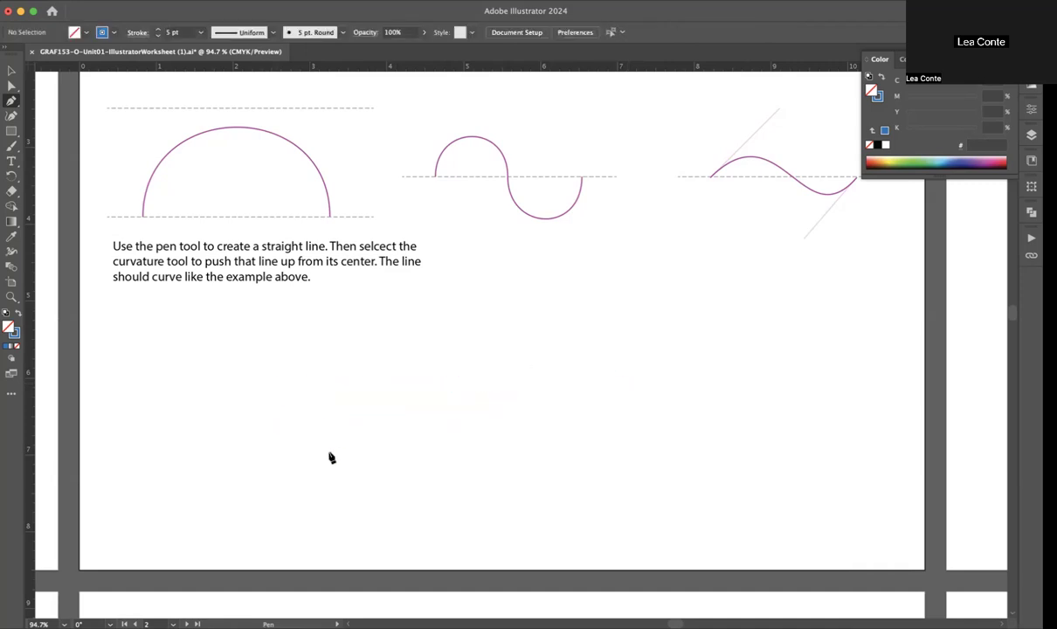
Step: Draw a level horizontal path about 4.9 in wide with three anchor points using the Pen tool below the curve examples
click(263, 370)
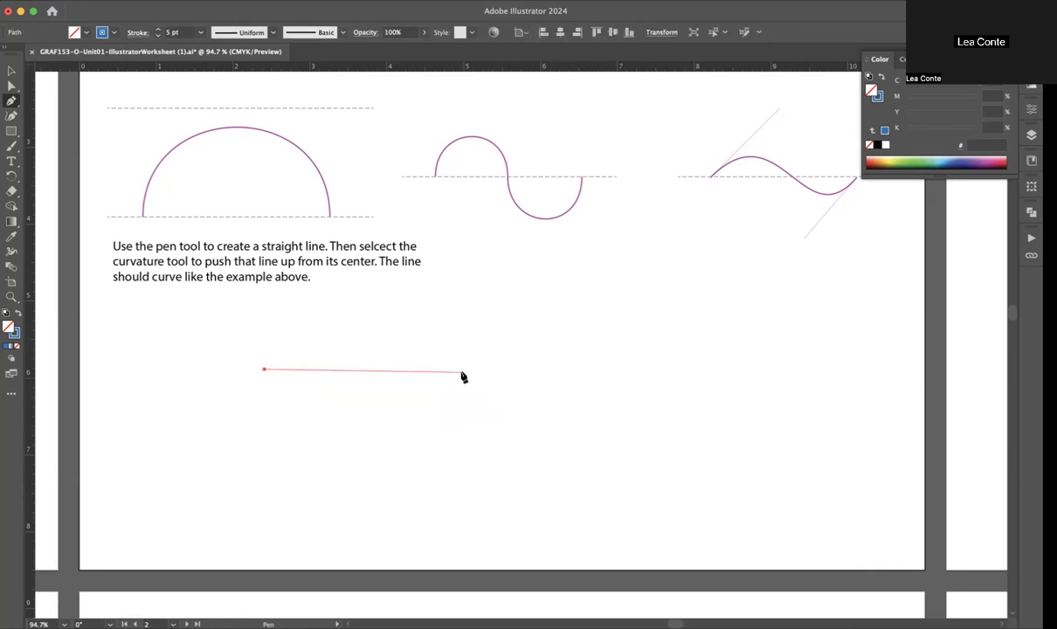
click(444, 370)
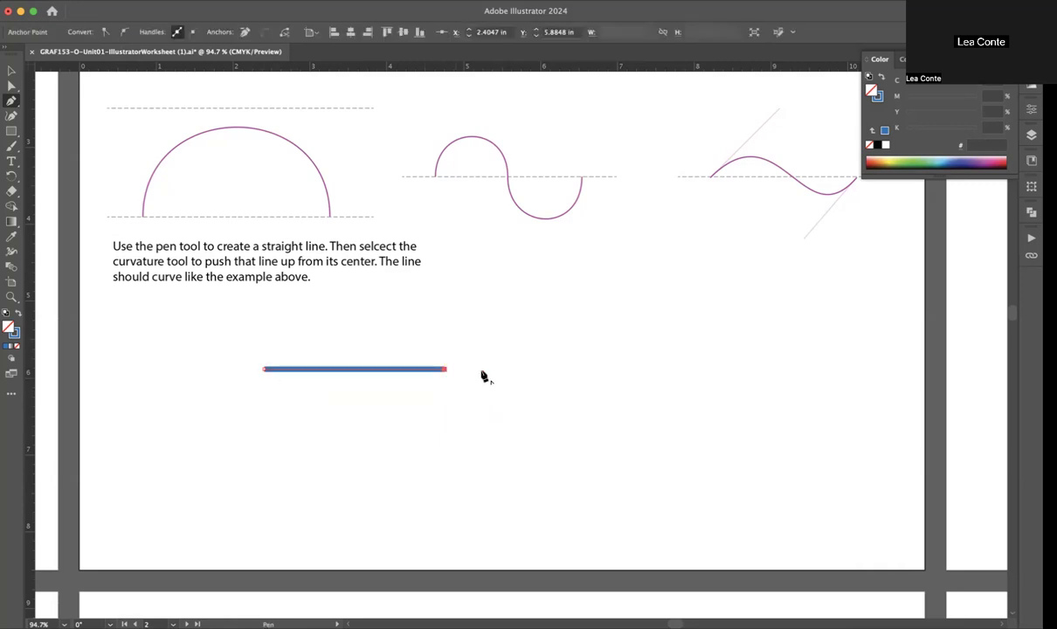
click(643, 370)
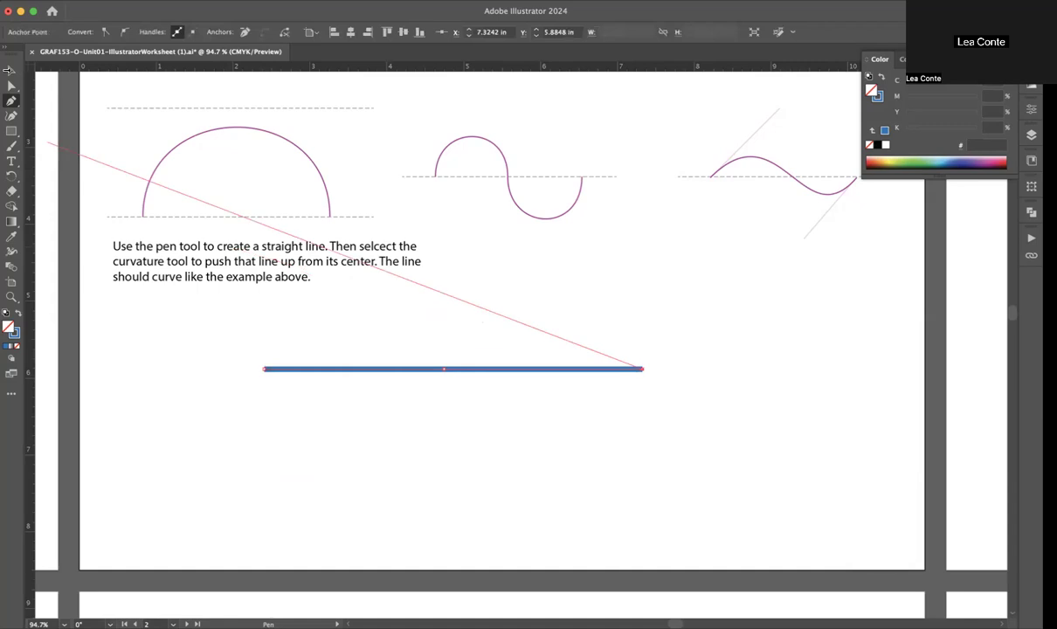
Step: Bend the path's first half about 1 in up and its second half about 1.1 in down with the Curvature tool, and undo the whole path
click(11, 116)
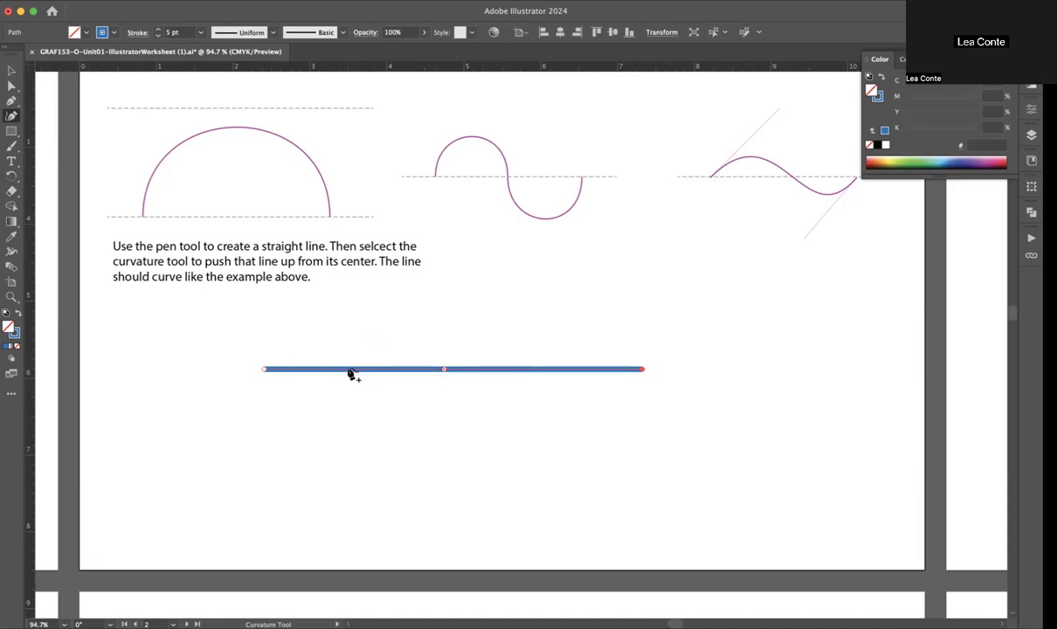
drag(349, 371, 356, 295)
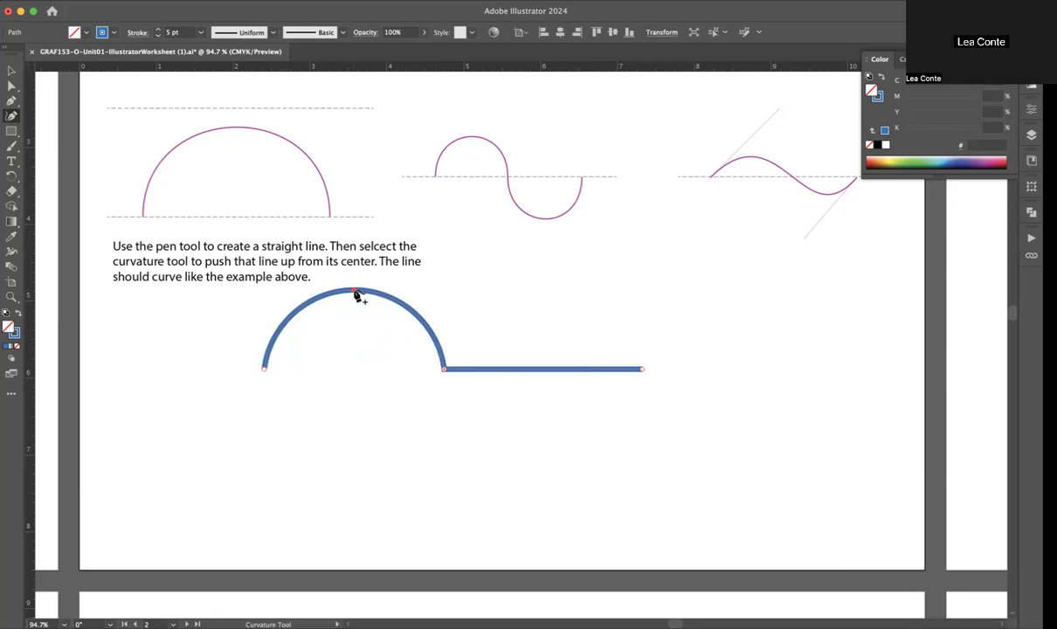
drag(542, 370, 543, 469)
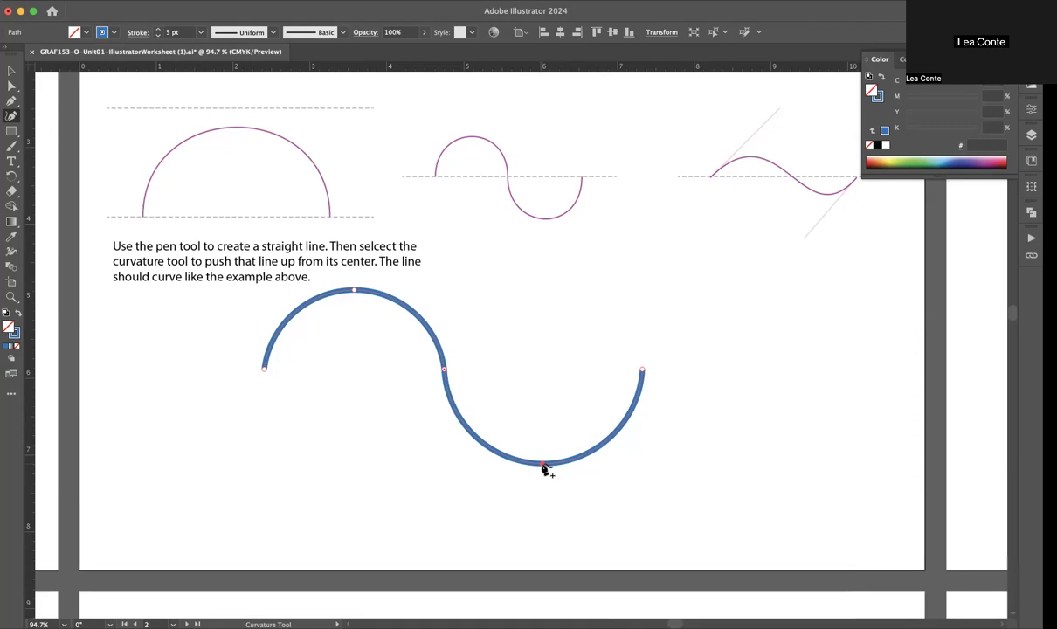
mouse_move(542, 463)
mouse_down()
mouse_move(543, 390)
mouse_move(545, 479)
mouse_move(545, 456)
mouse_up()
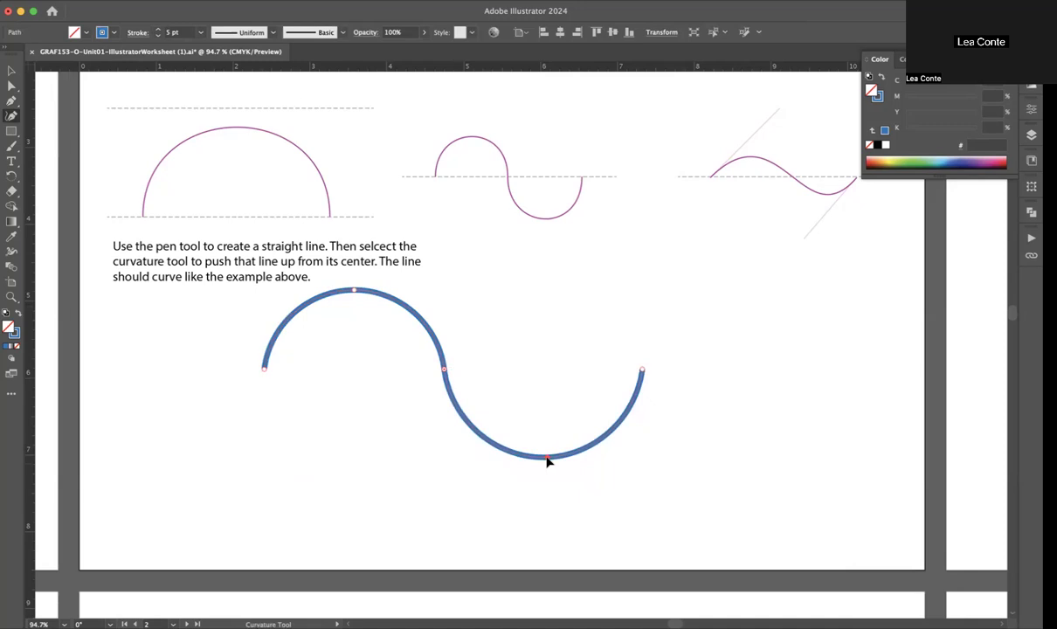
key(super+z)
key(super+z)
key(super+z)
key(super+z)
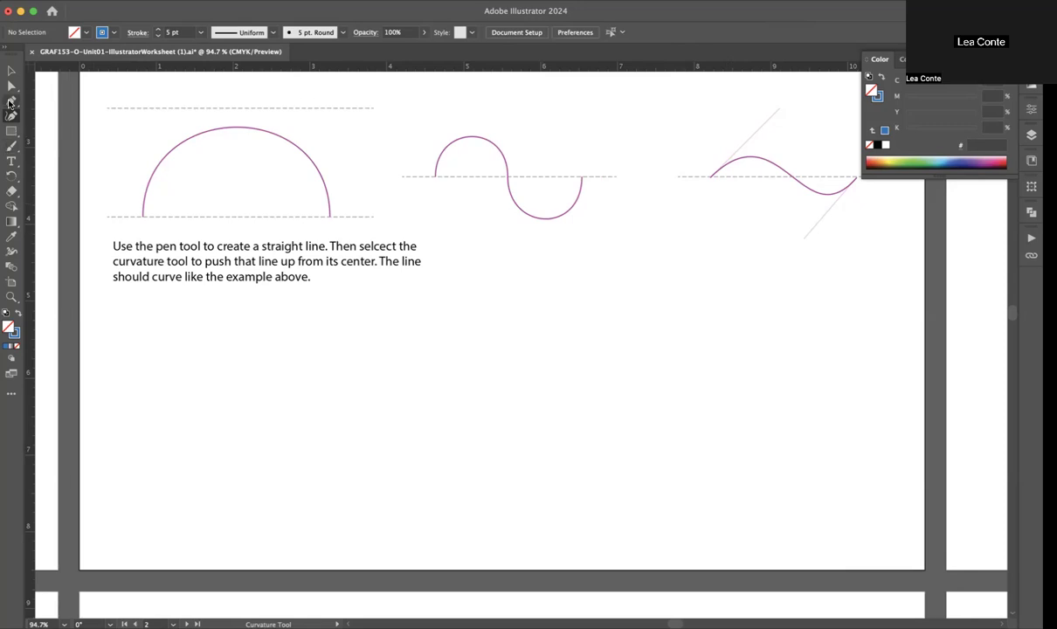
Step: Draw a continuous wave about 5.4 in wide with the Pen tool below the examples, pulling each of three anchors' handles diagonally at roughly 45°
scroll(457, 244, up, 2)
scroll(457, 244, right, 3)
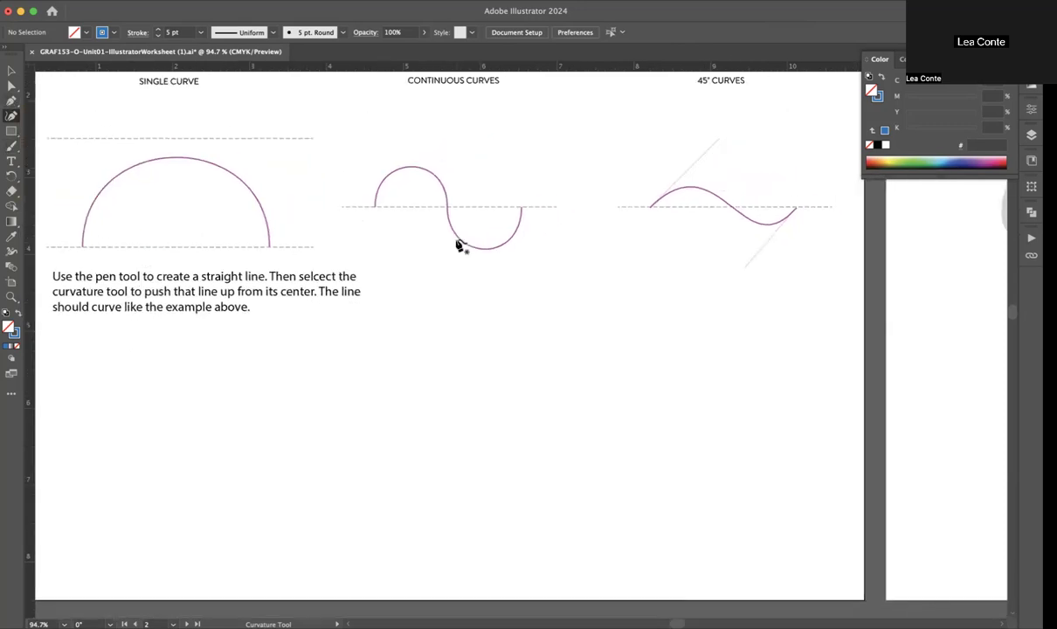
scroll(457, 244, up, 1)
scroll(456, 245, right, 2)
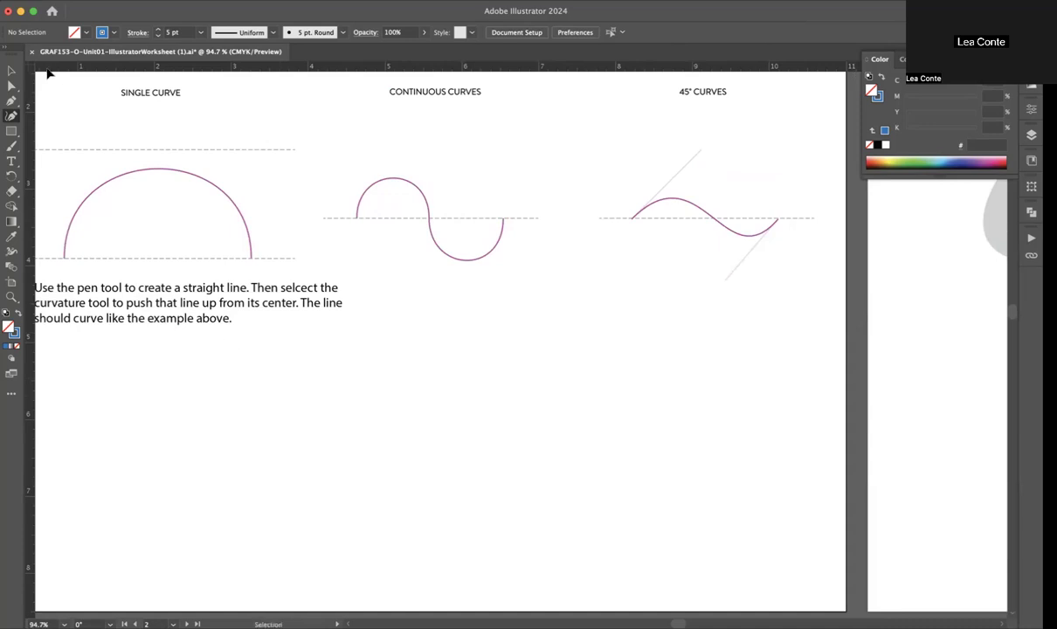
click(10, 102)
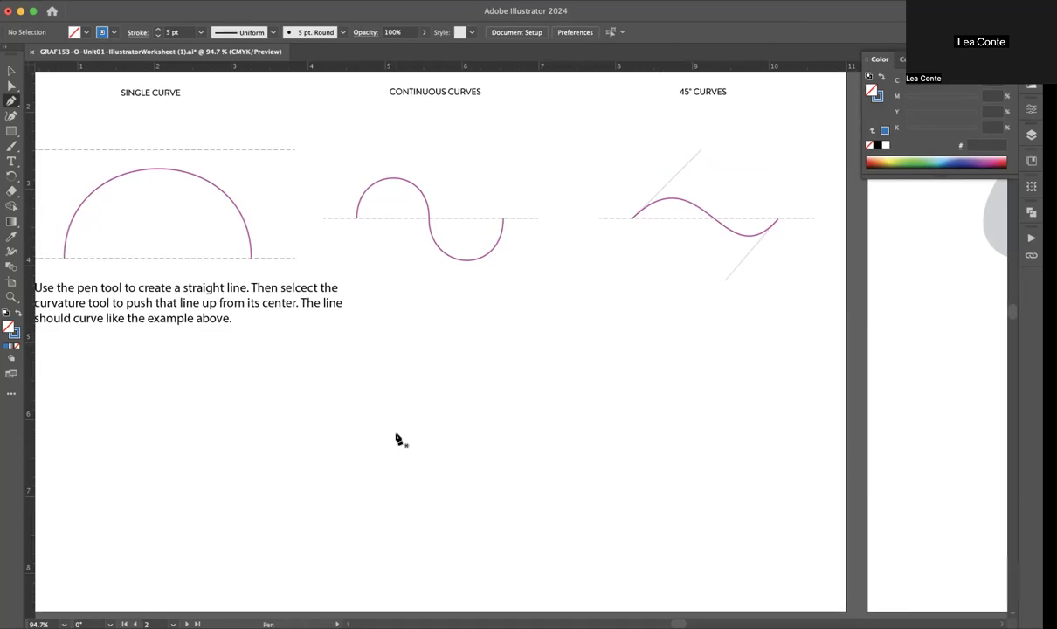
drag(396, 434, 489, 347)
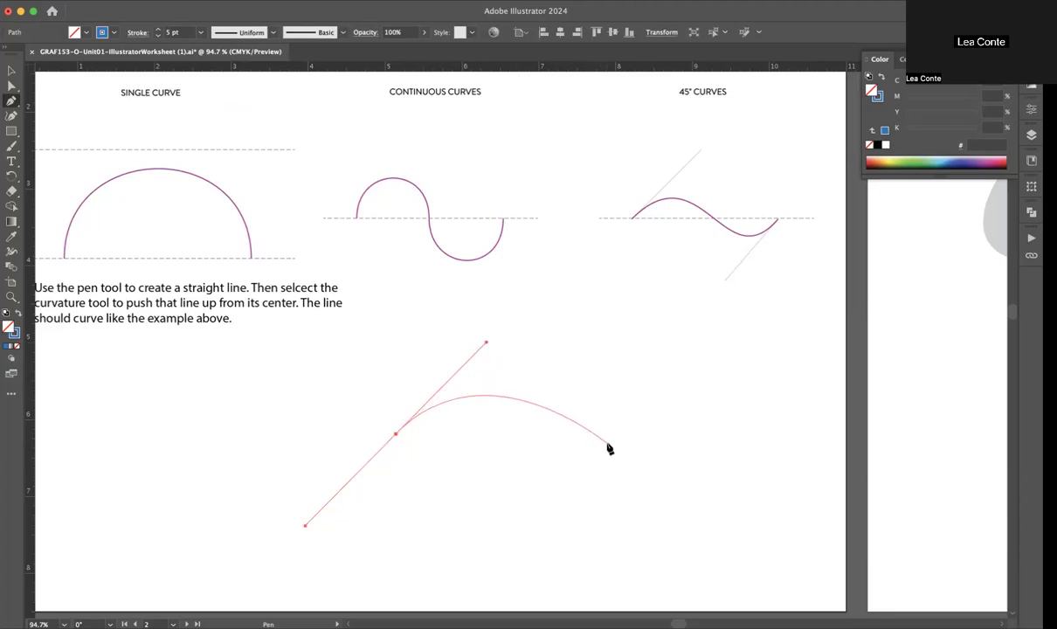
drag(607, 443, 694, 348)
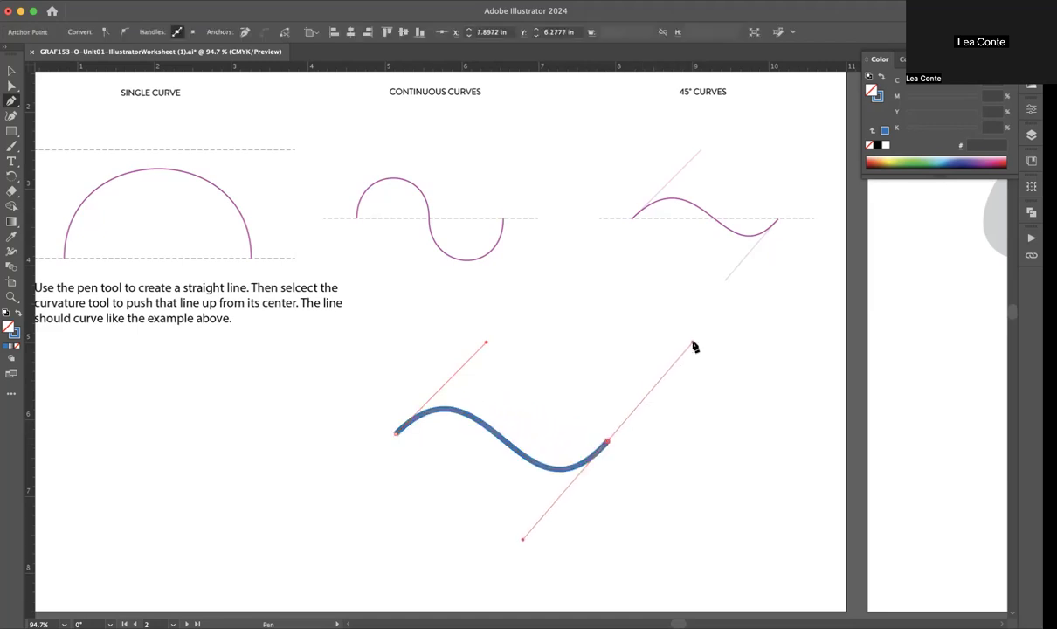
drag(810, 452, 883, 349)
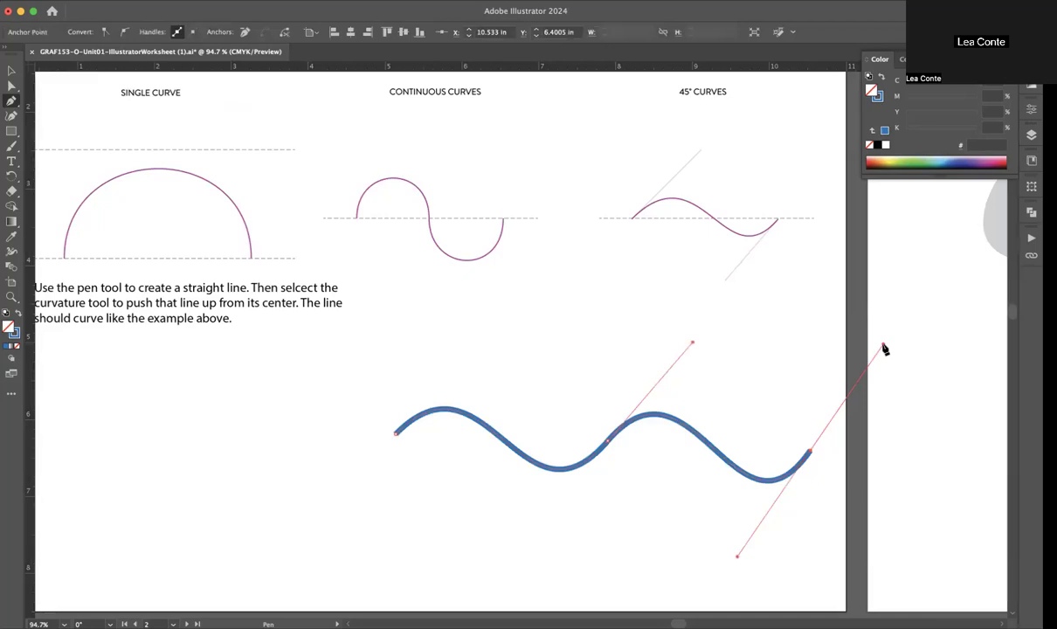
Step: Delete the 45° wave path
click(9, 71)
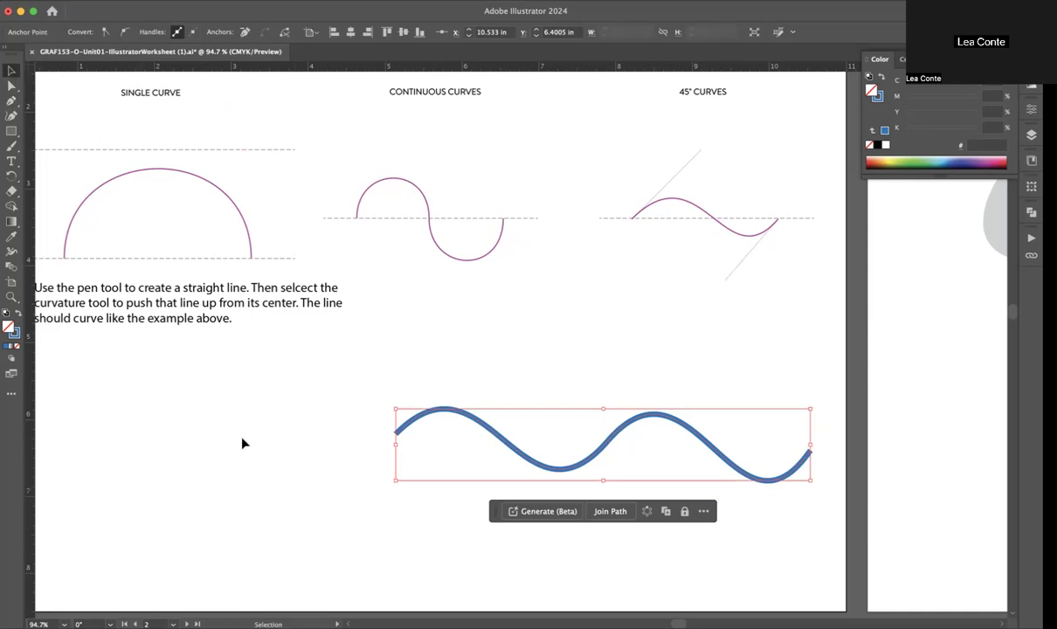
click(686, 447)
key(BackSpace)
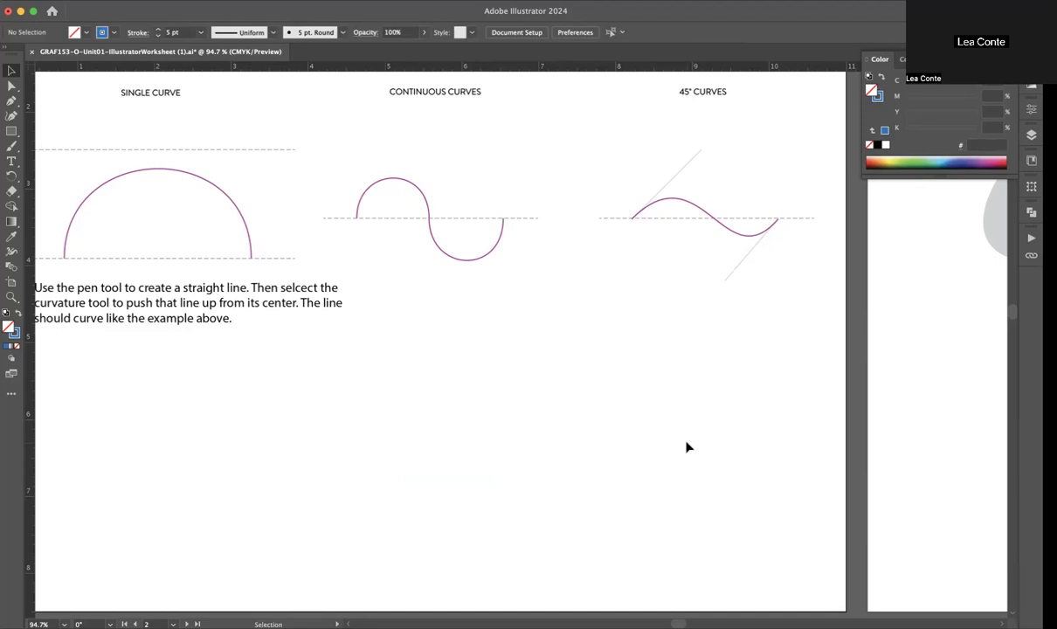
Step: Examine the logo-tracing exercise on the next artboard, focusing on the apple logo
scroll(686, 447, right, 3)
scroll(686, 447, down, 1)
scroll(687, 447, right, 10)
scroll(686, 447, up, 1)
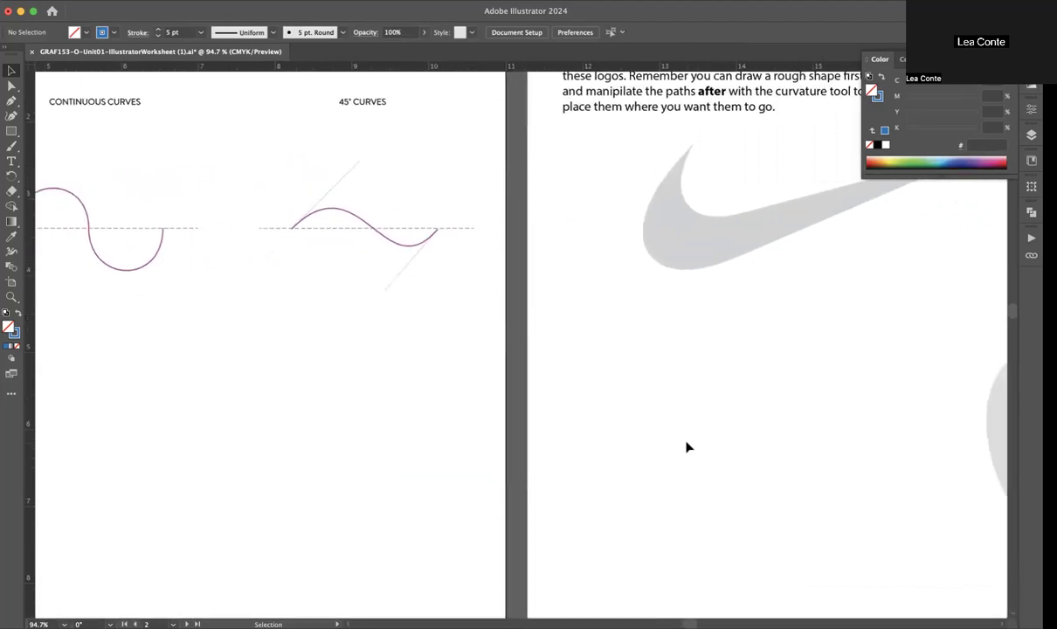
scroll(687, 447, down, 5)
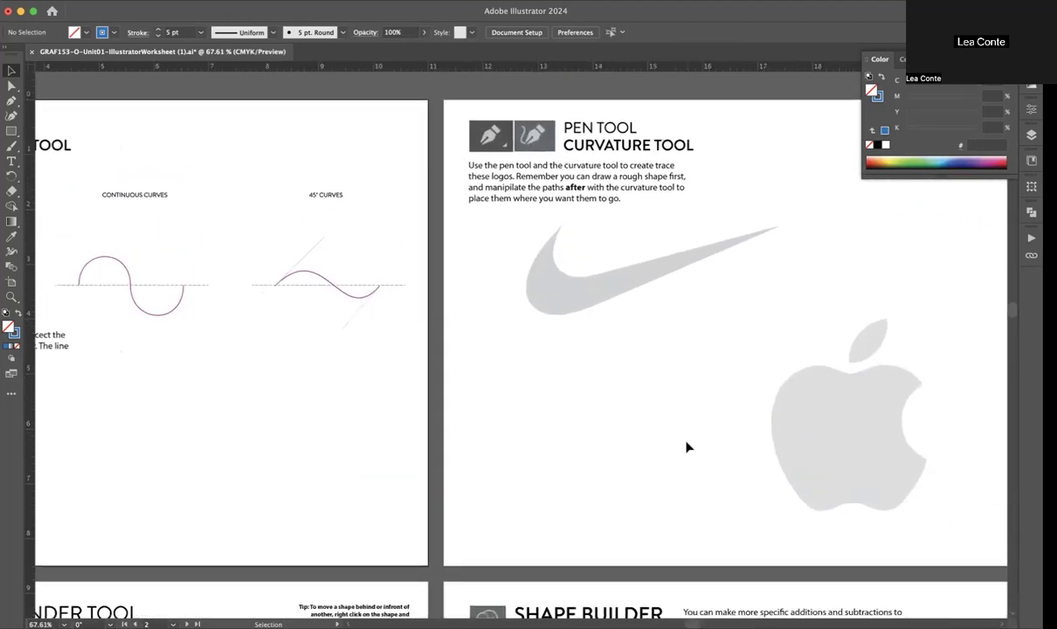
scroll(686, 447, right, 10)
scroll(687, 447, down, 1)
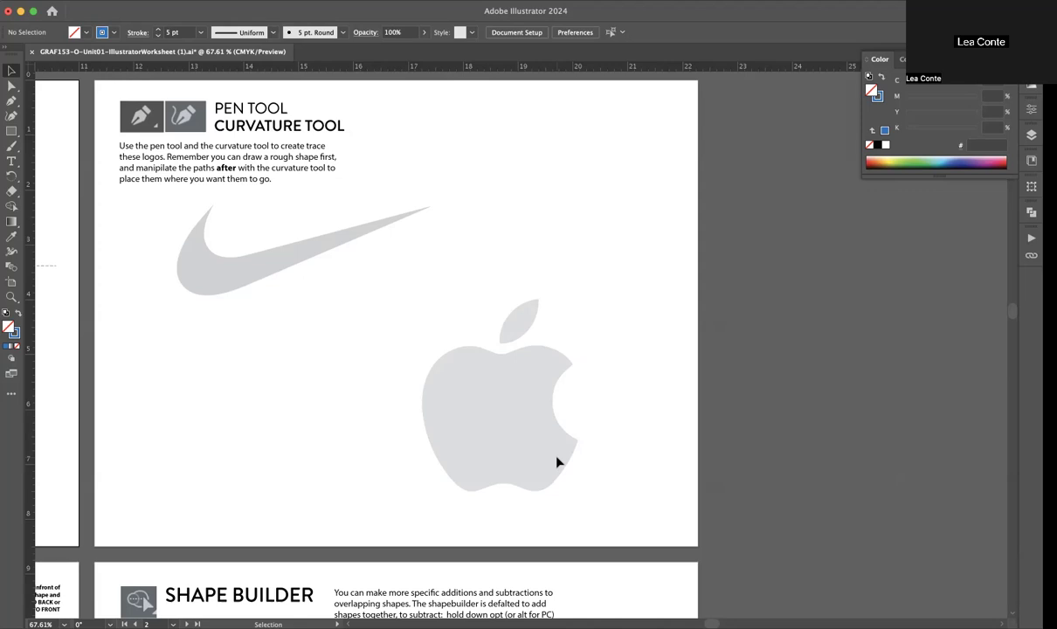
scroll(559, 461, up, 5)
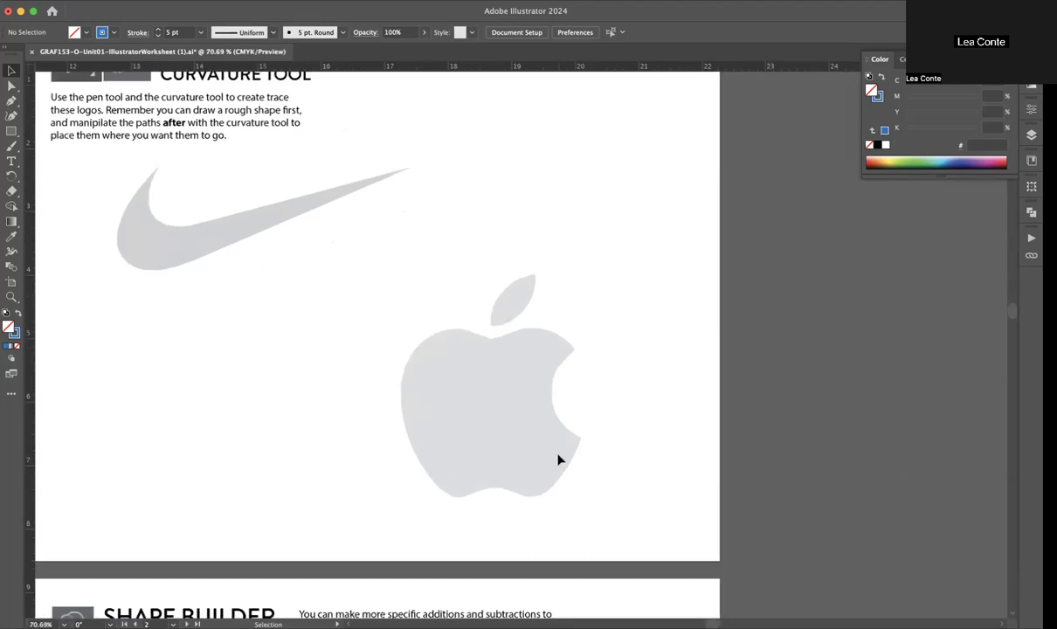
scroll(559, 459, left, 2)
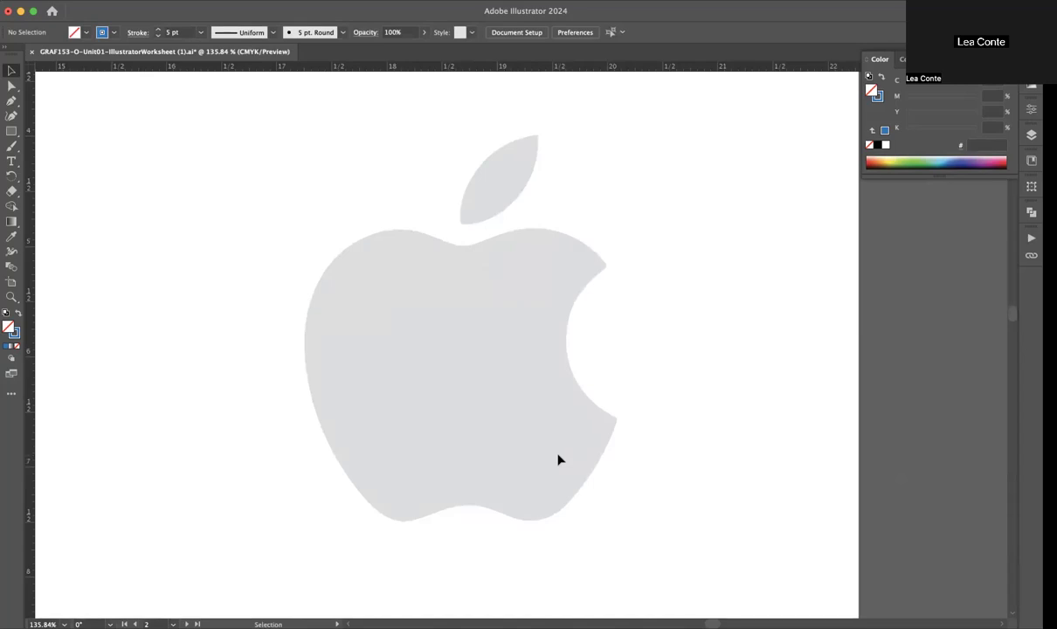
Step: Trace the apple's left edge from its upper shoulder downward with short straight Pen tool segments using twelve closely spaced anchors
click(11, 101)
click(359, 239)
click(346, 249)
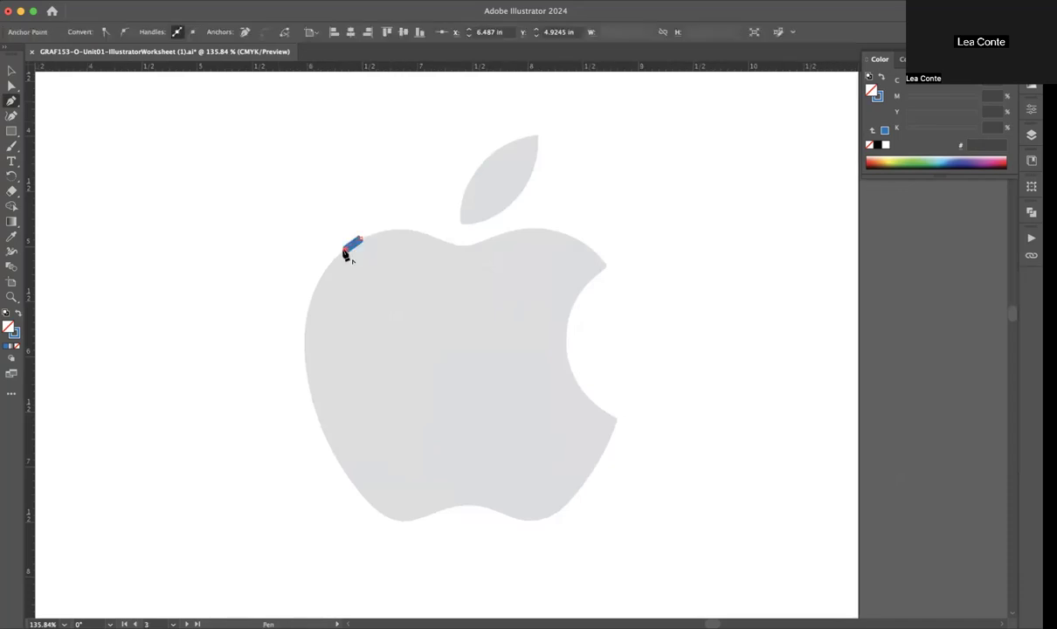
click(330, 263)
click(319, 280)
click(310, 301)
click(306, 324)
click(305, 346)
click(308, 368)
click(309, 390)
click(323, 431)
click(331, 449)
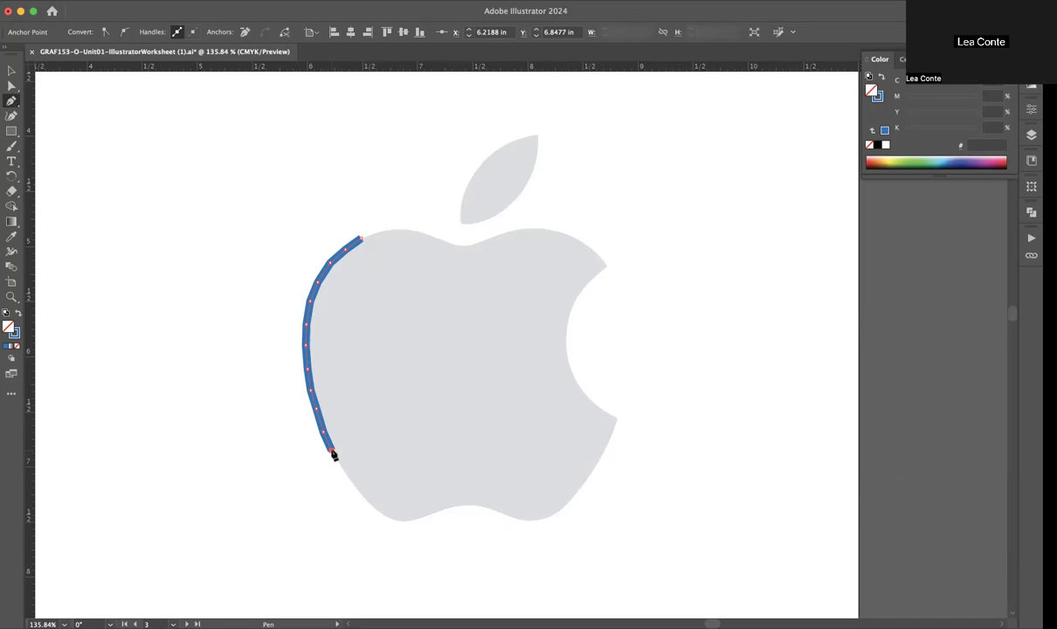
key(v)
click(238, 412)
Step: Inspect the angular joints of the traced left-edge path up close and delete the path
scroll(309, 255, up, 2)
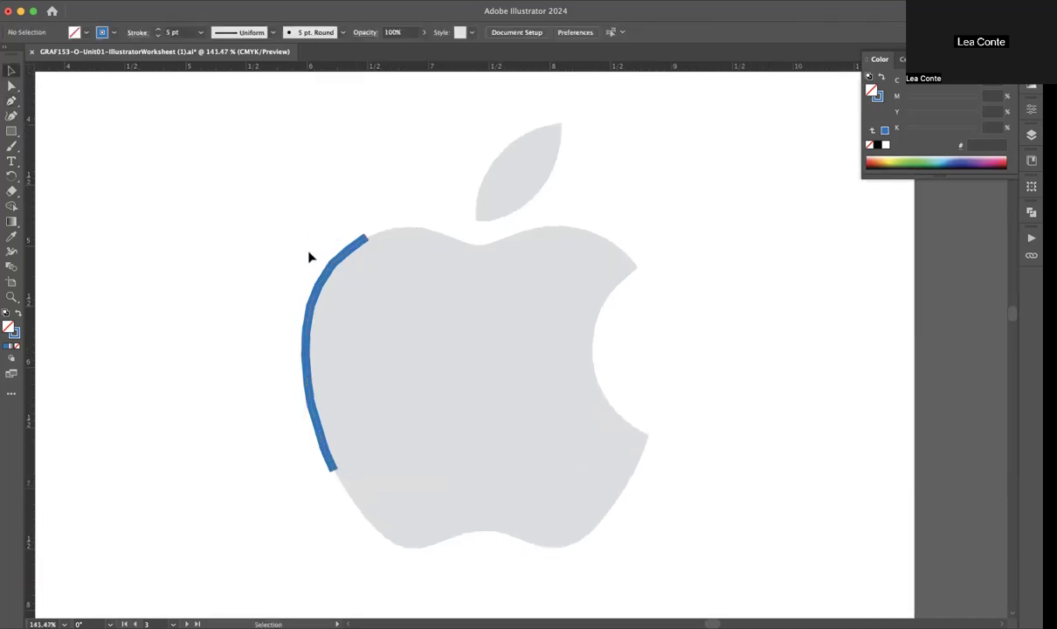
scroll(309, 256, up, 2)
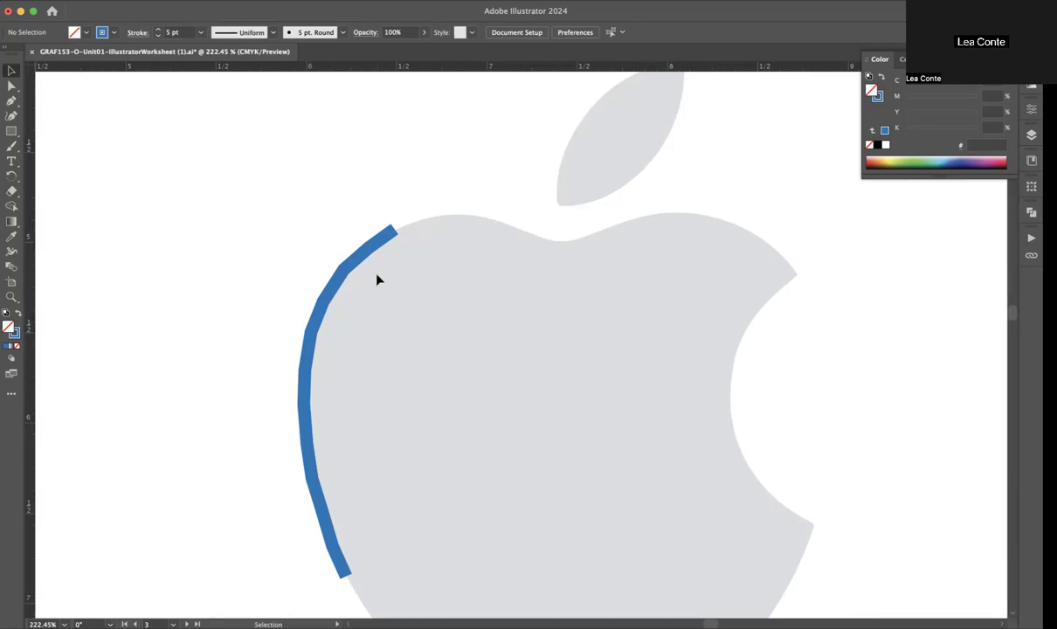
scroll(377, 278, down, 3)
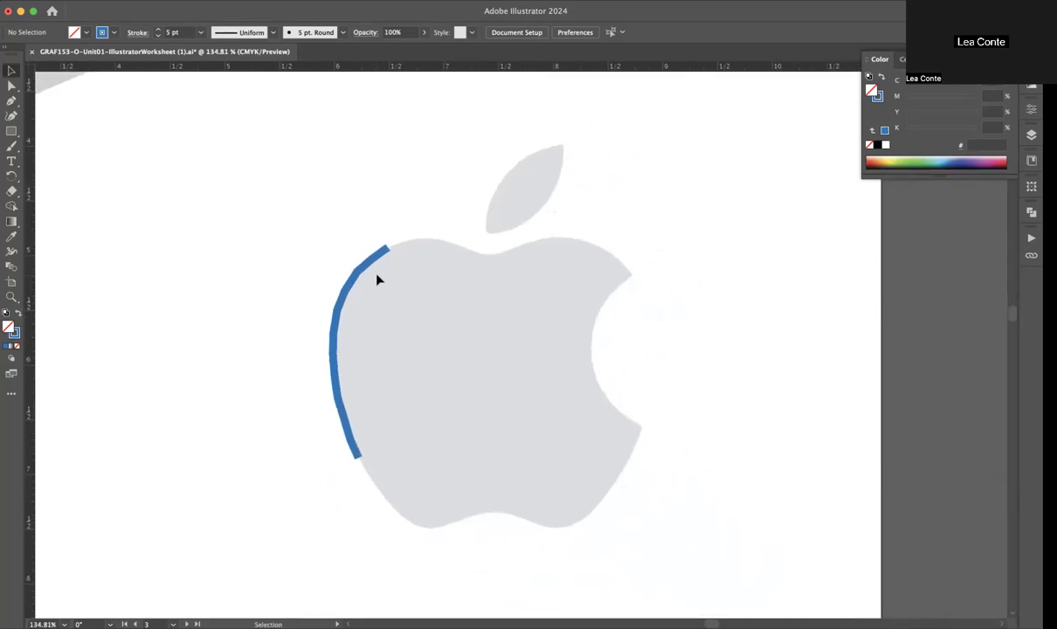
click(373, 261)
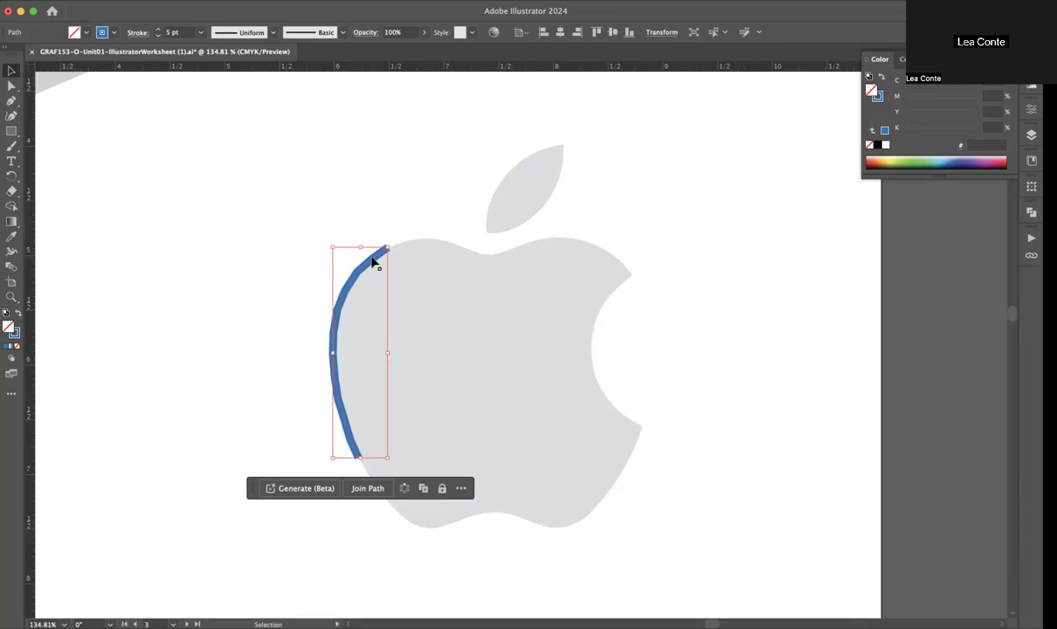
key(Delete)
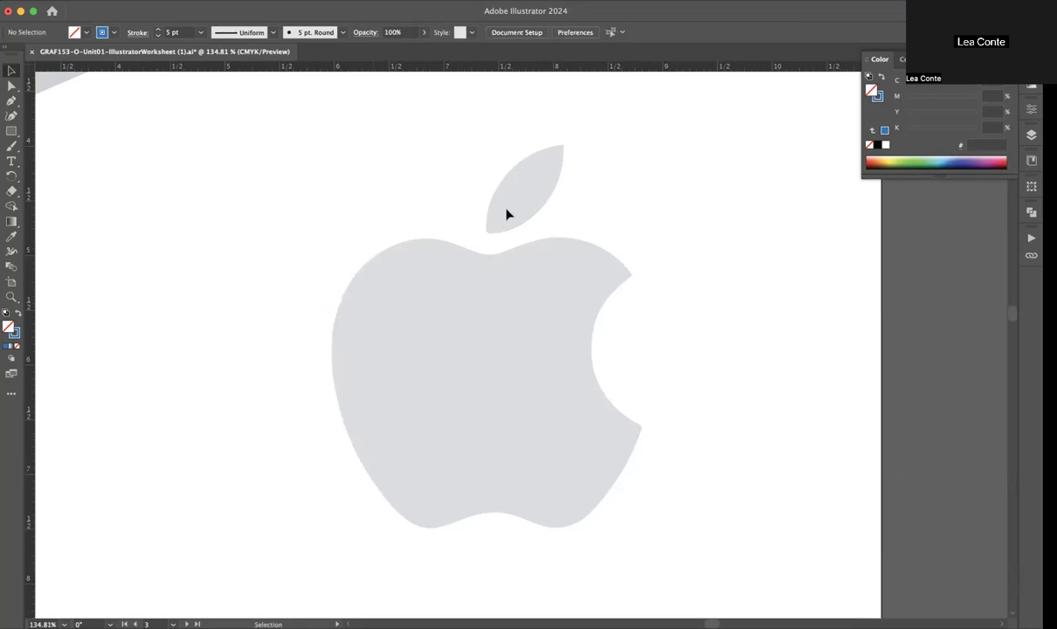
Step: Try to trace the apple's left side and underside up to the bite with the Curvature tool, and delete the path
scroll(511, 215, right, 5)
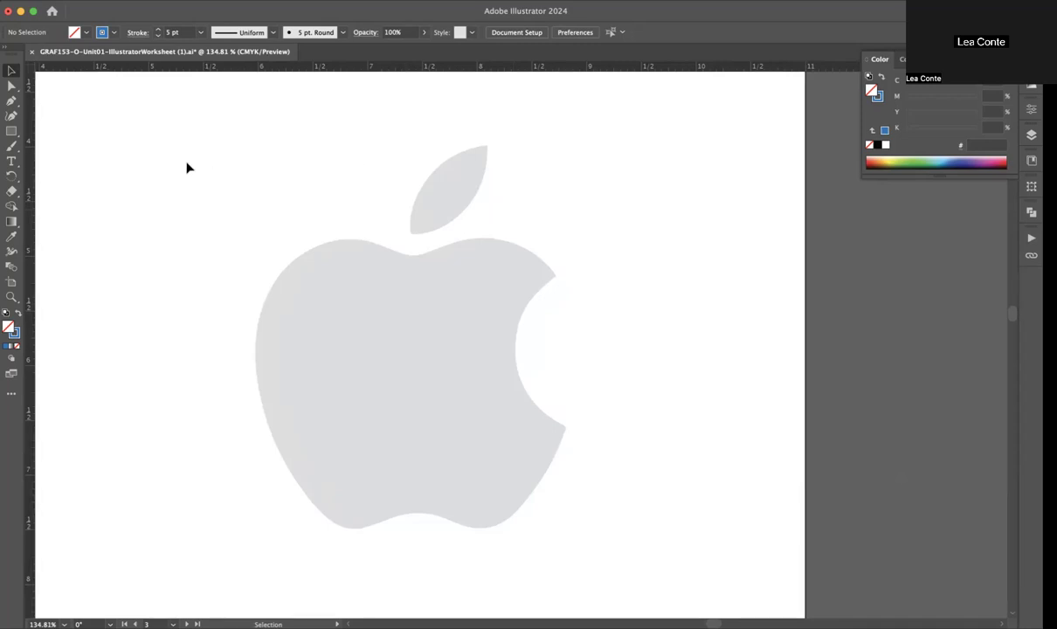
click(10, 114)
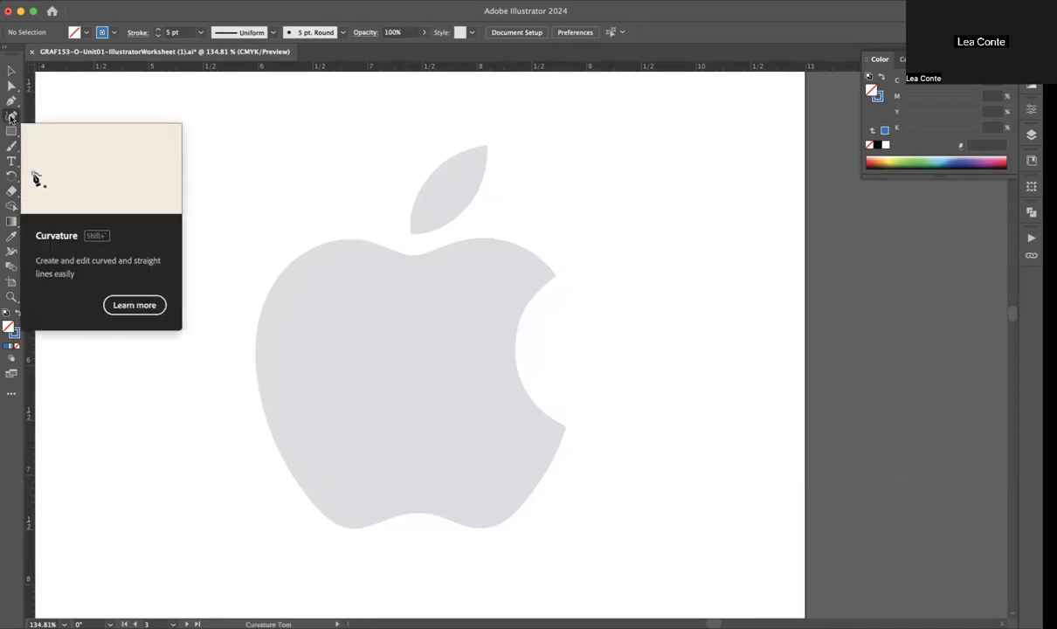
click(358, 238)
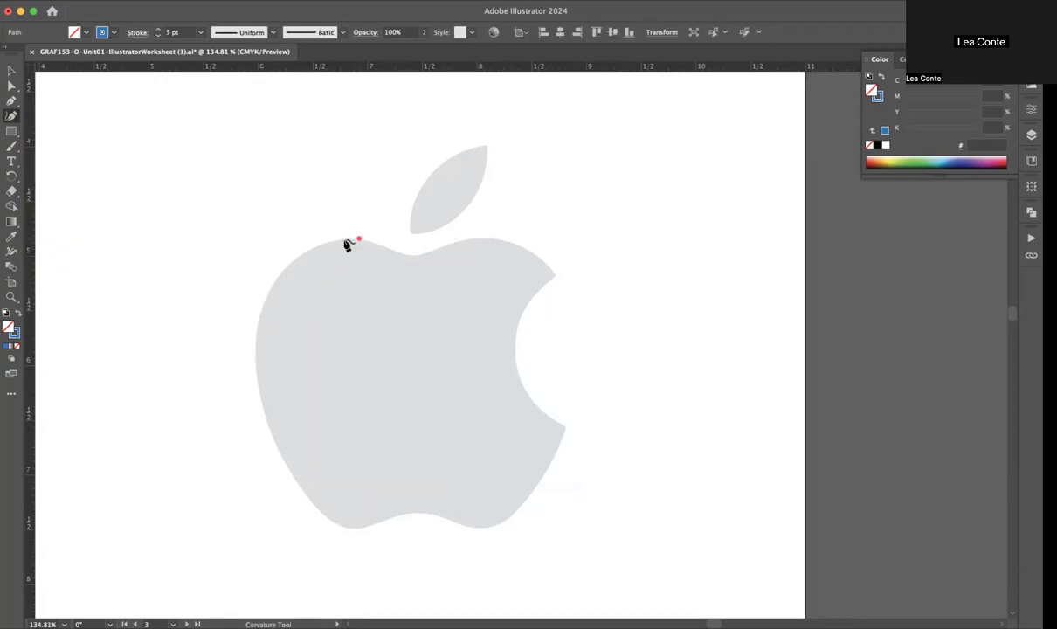
click(263, 301)
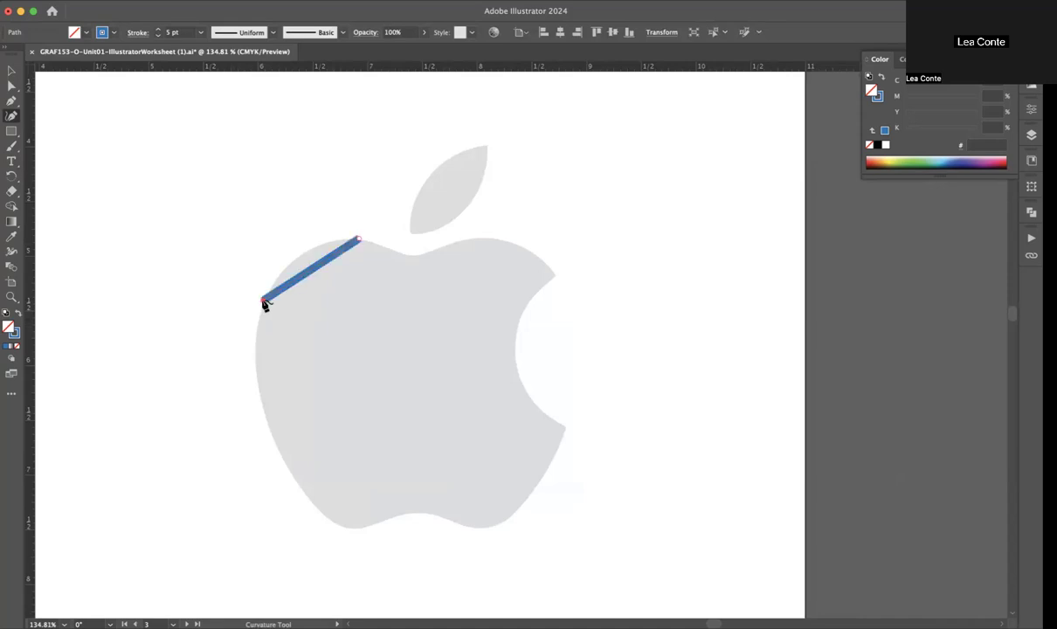
click(262, 403)
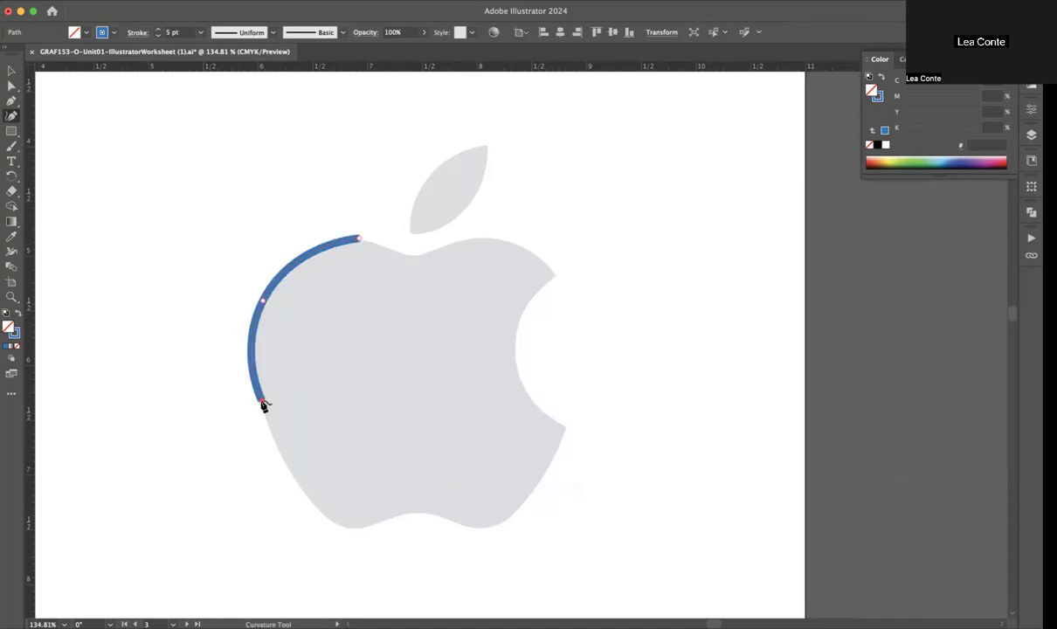
click(330, 518)
click(396, 516)
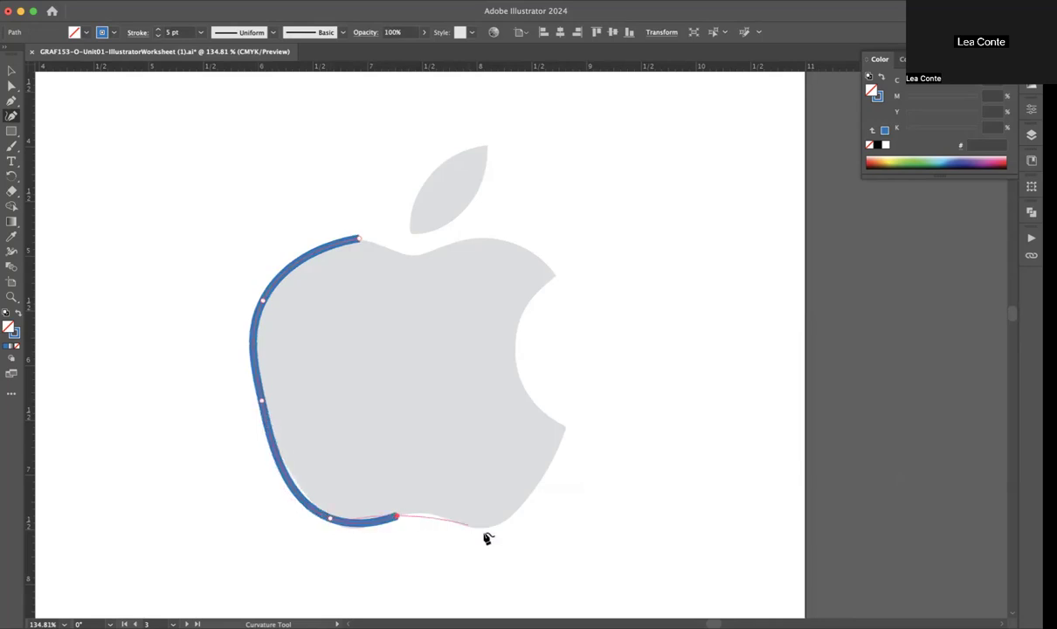
click(457, 522)
click(536, 491)
drag(539, 494, 565, 441)
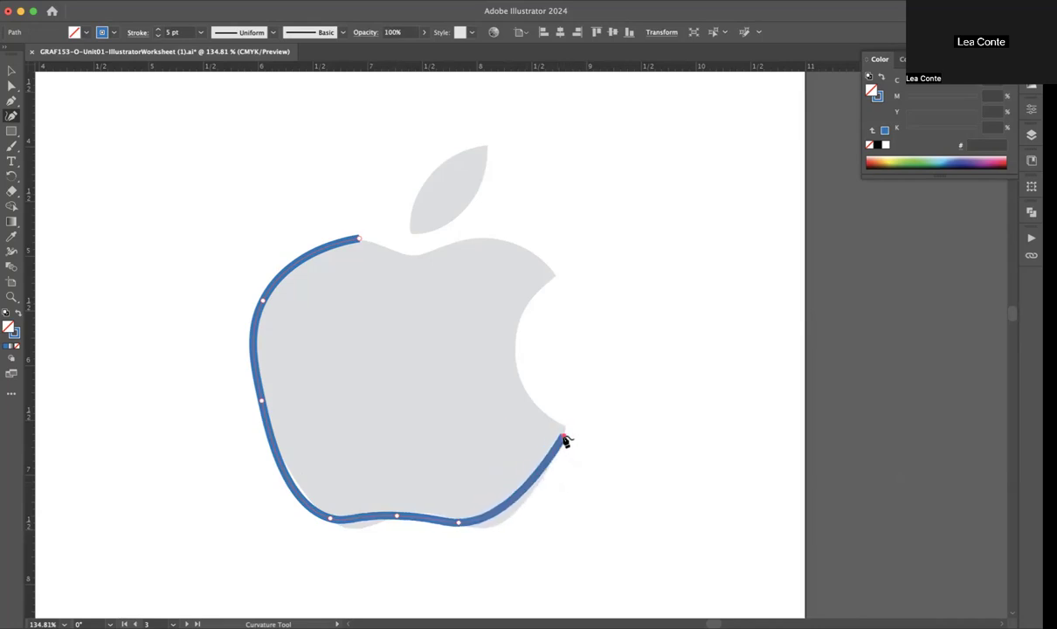
key(Delete)
key(Delete)
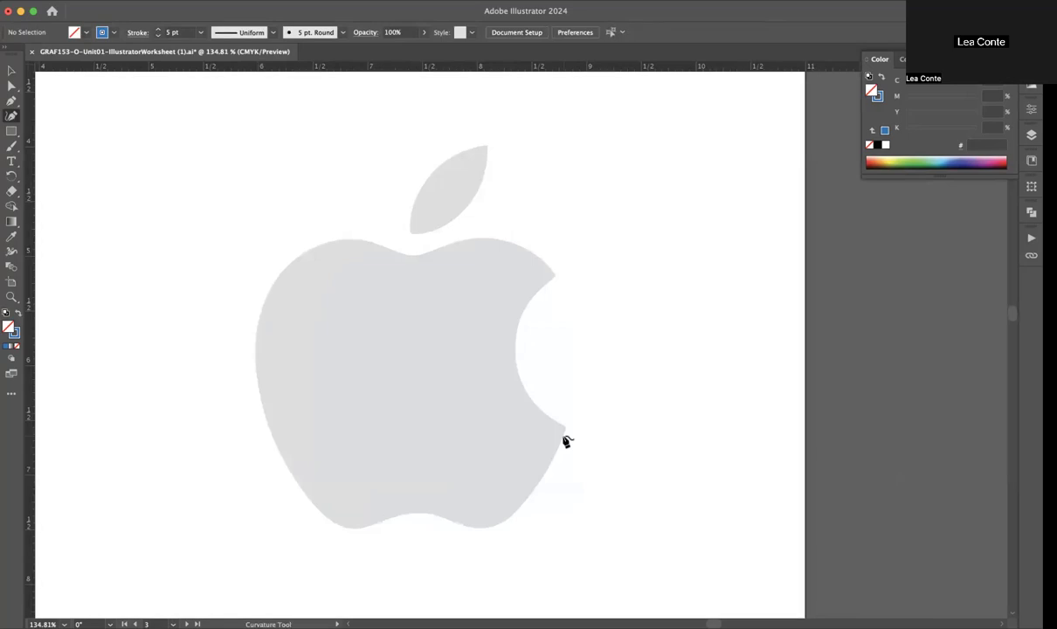
Step: Draw a rough closed outline around the apple with nine Curvature tool points, running straight across the bite
click(364, 241)
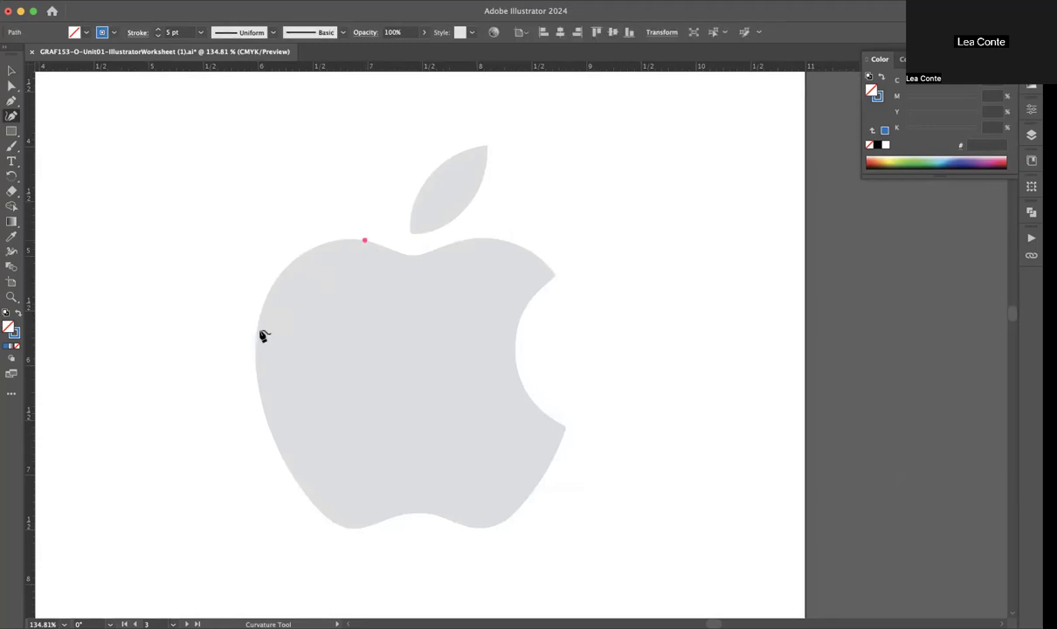
click(253, 339)
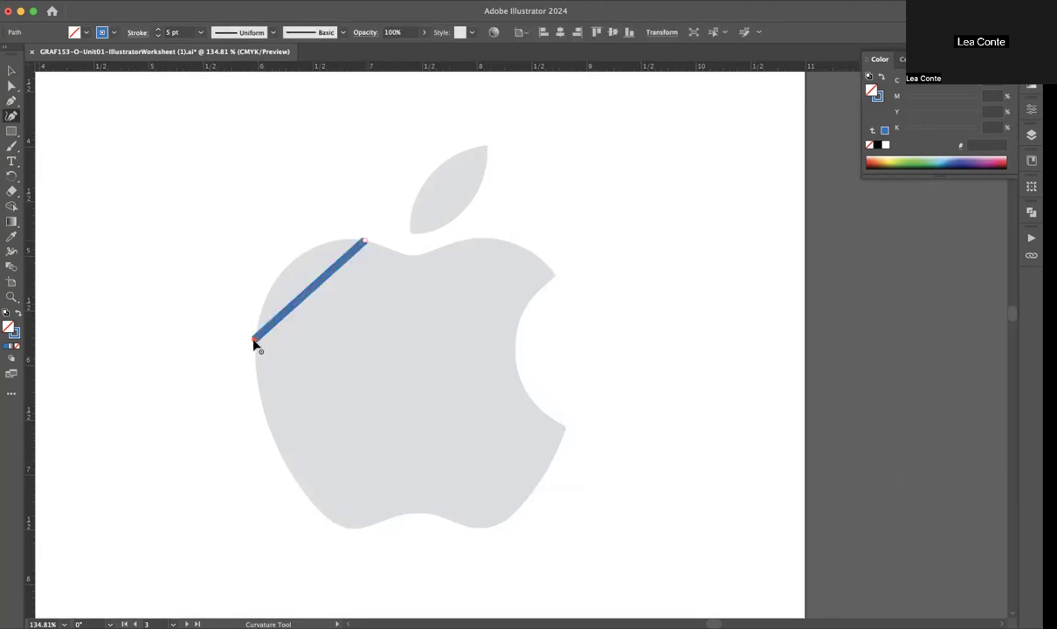
click(311, 504)
click(380, 521)
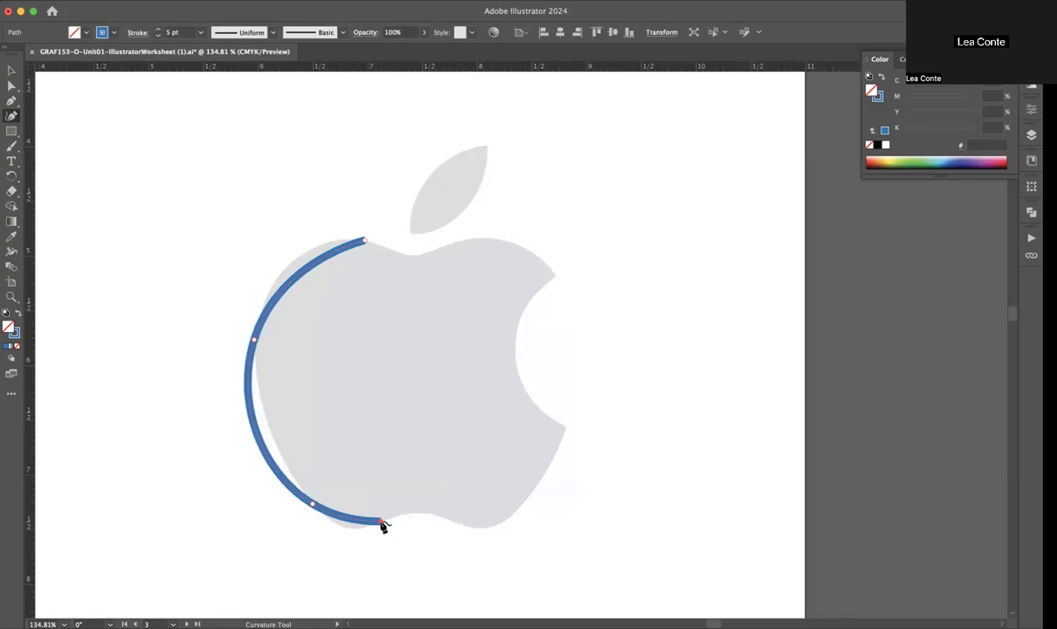
click(453, 521)
click(509, 516)
click(563, 425)
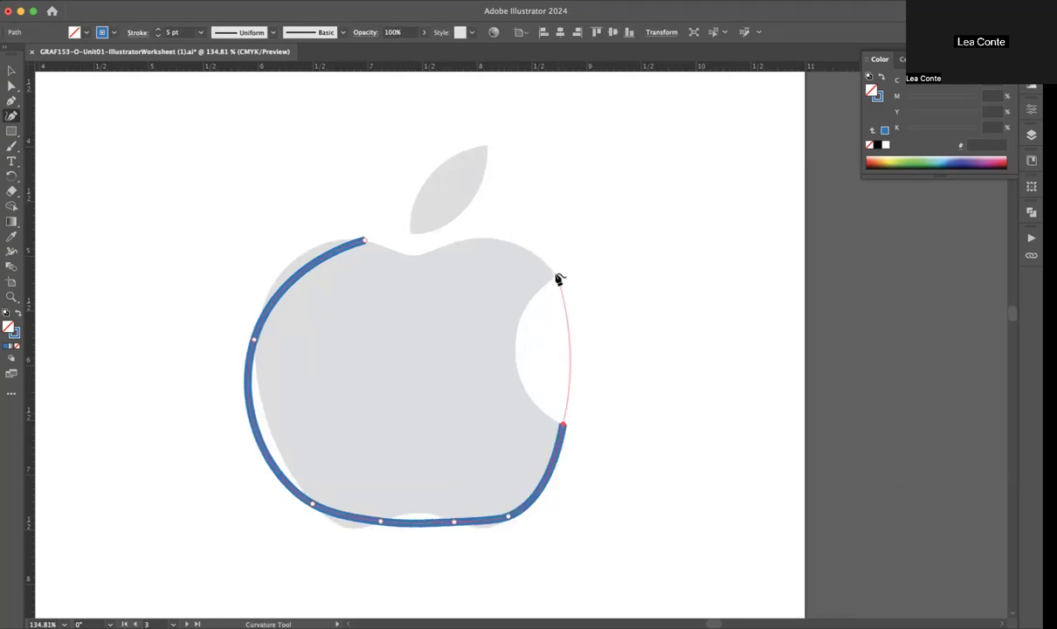
click(556, 274)
click(455, 242)
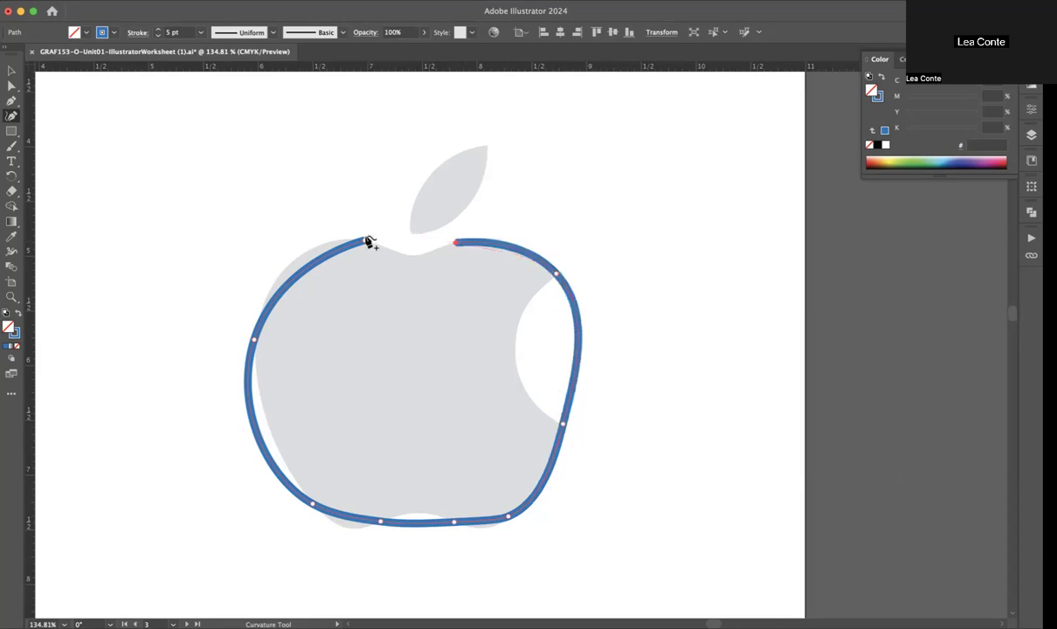
click(365, 241)
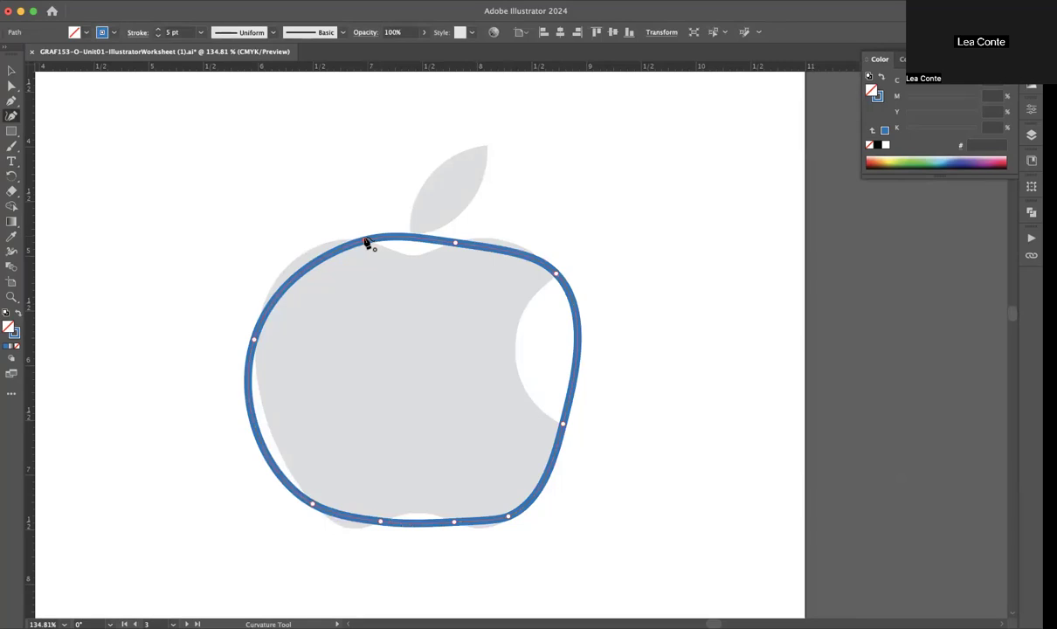
click(366, 241)
Step: Push the outline's upper-left shoulder outward with a new point and move the bottom points to follow the apple's two lower lobes and notch
drag(308, 267, 323, 250)
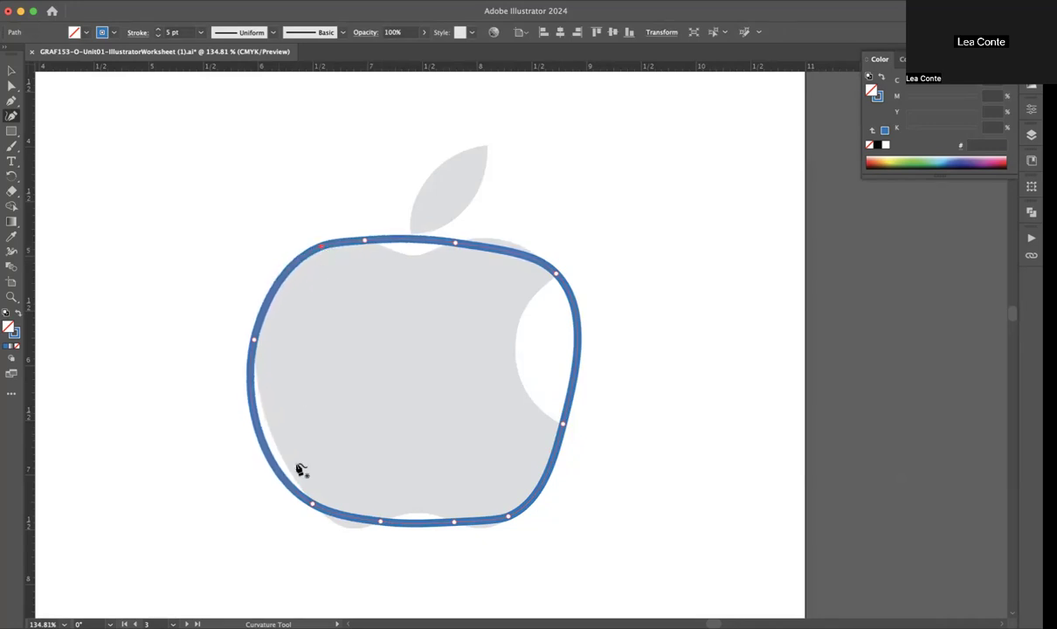
drag(311, 502, 420, 514)
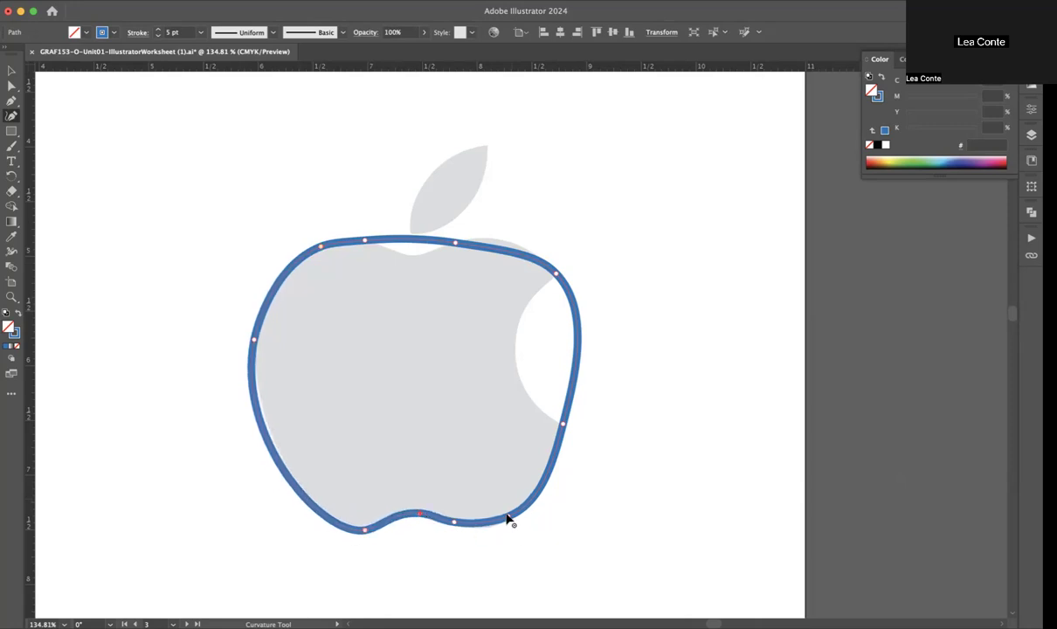
drag(508, 517, 526, 505)
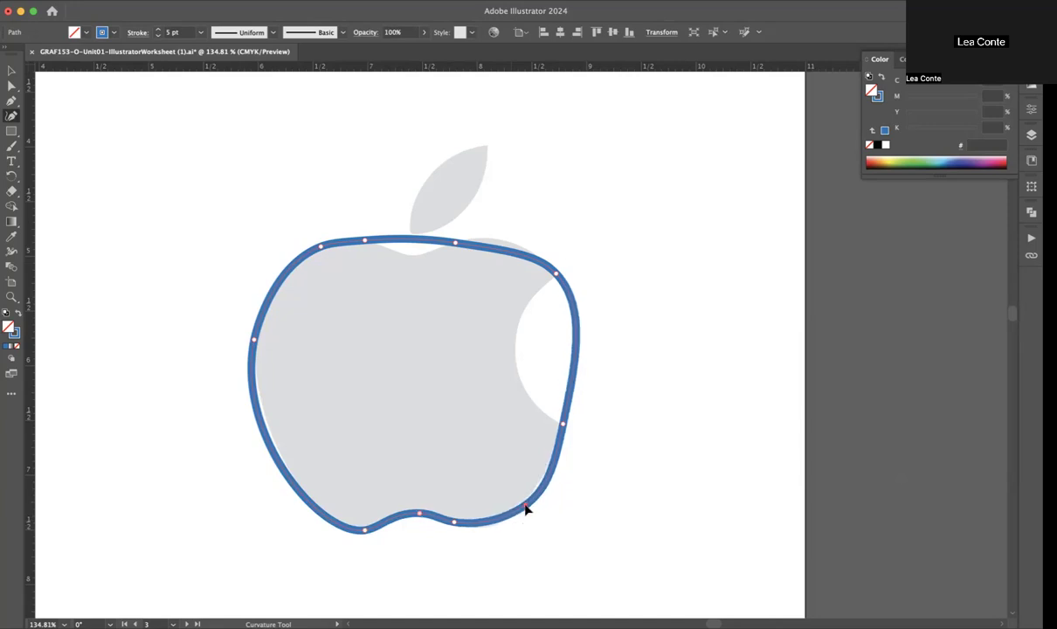
drag(455, 524, 486, 531)
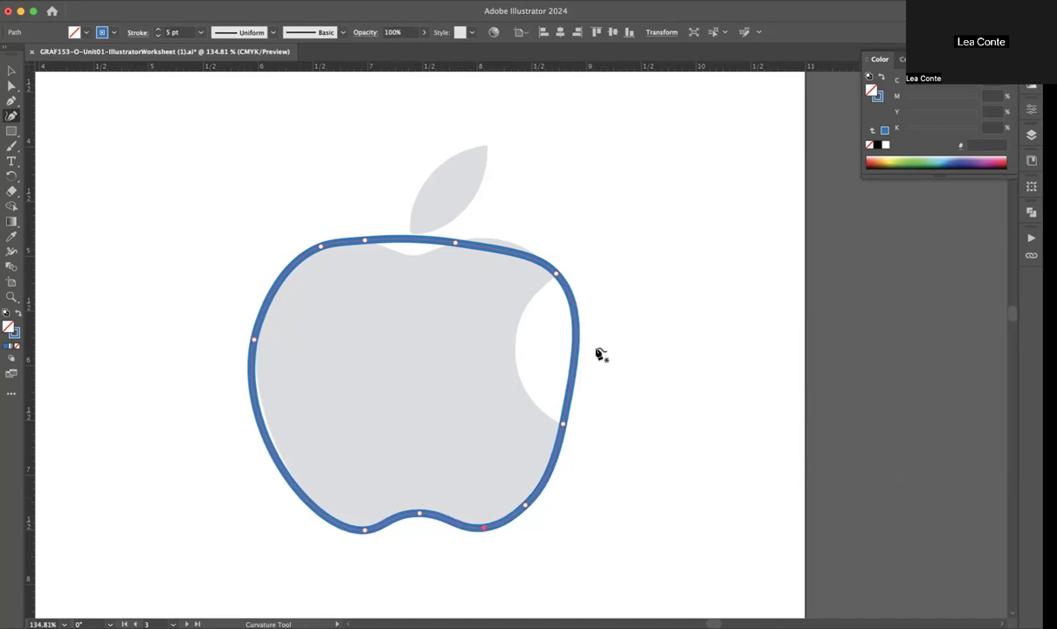
Step: Move the outline's top points to form two rounded lobes with a central dip along the apple's upper edge
drag(517, 253, 343, 242)
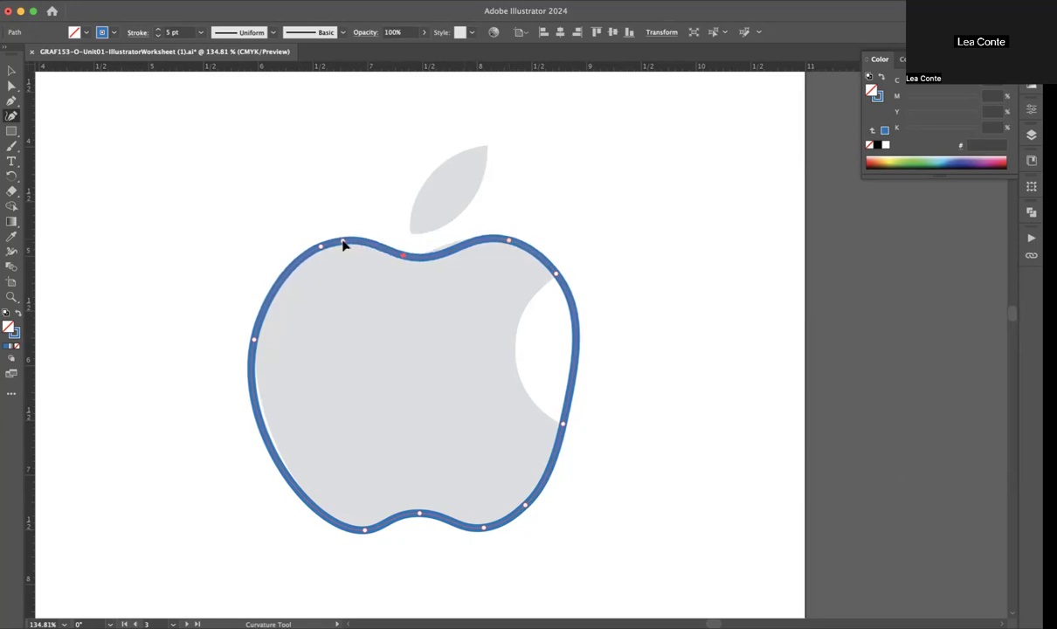
drag(505, 243, 487, 243)
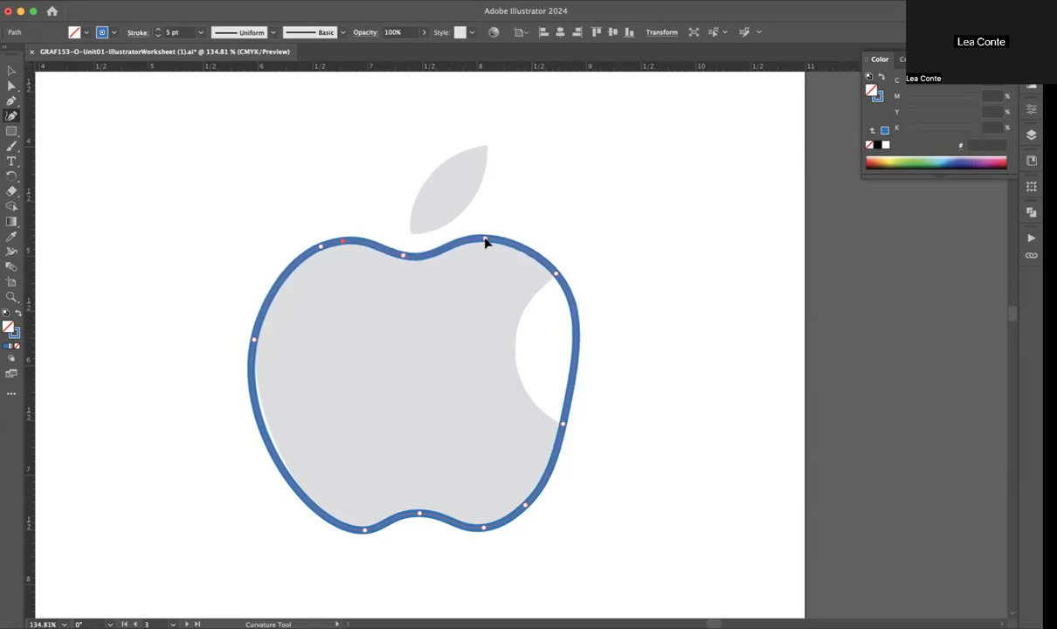
drag(322, 249, 293, 269)
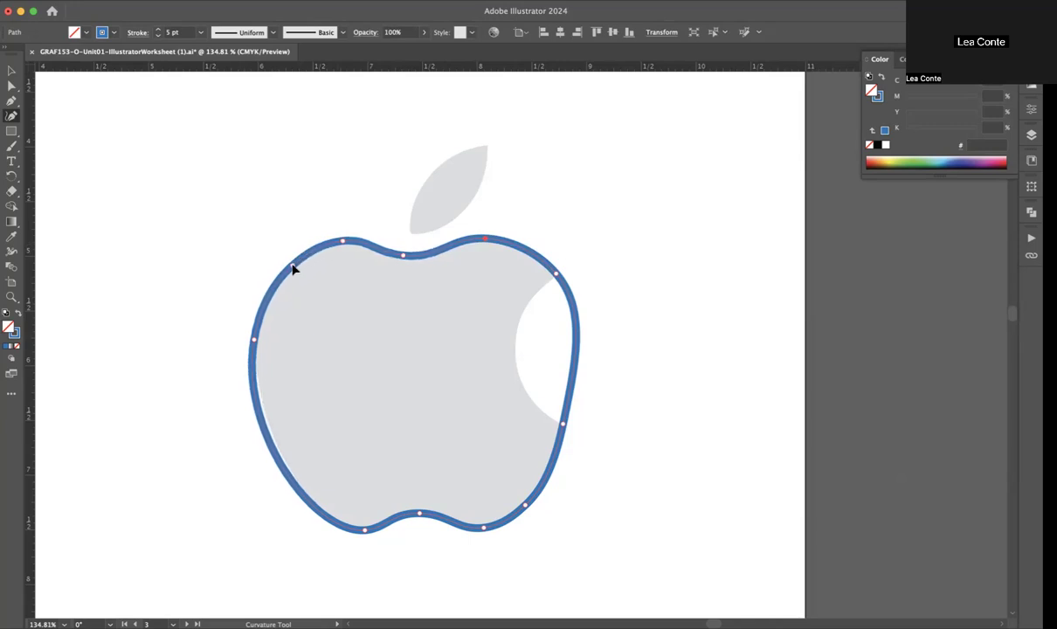
Step: Fine-tune the points at the outline's lower-left lobe, left side and top dip to fit the apple's edge
mouse_move(368, 535)
mouse_down()
mouse_move(354, 533)
mouse_move(363, 533)
mouse_up()
drag(252, 342, 263, 323)
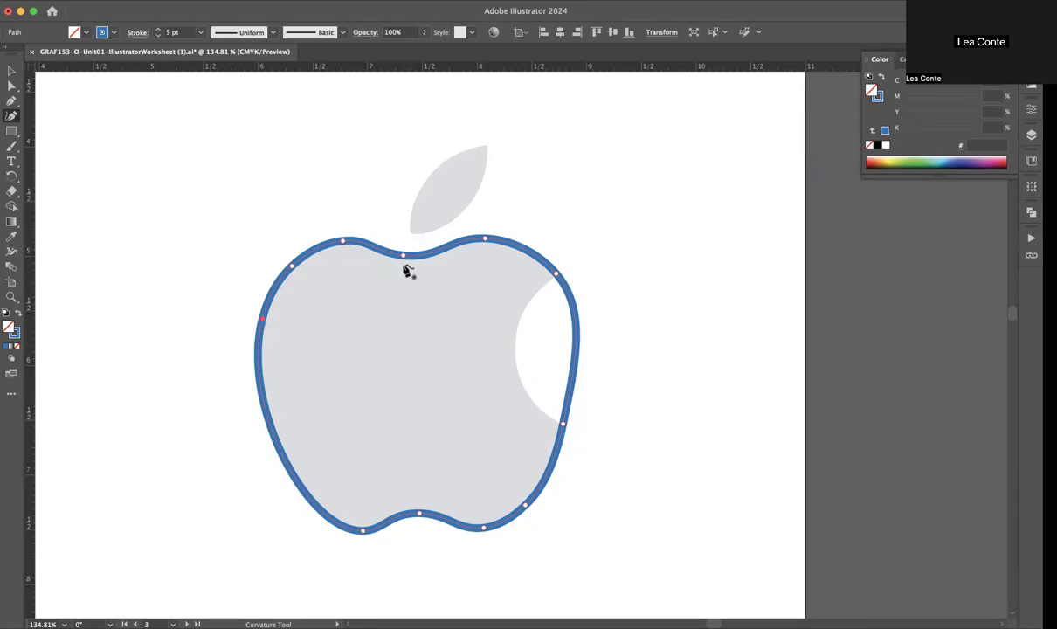
drag(407, 255, 410, 256)
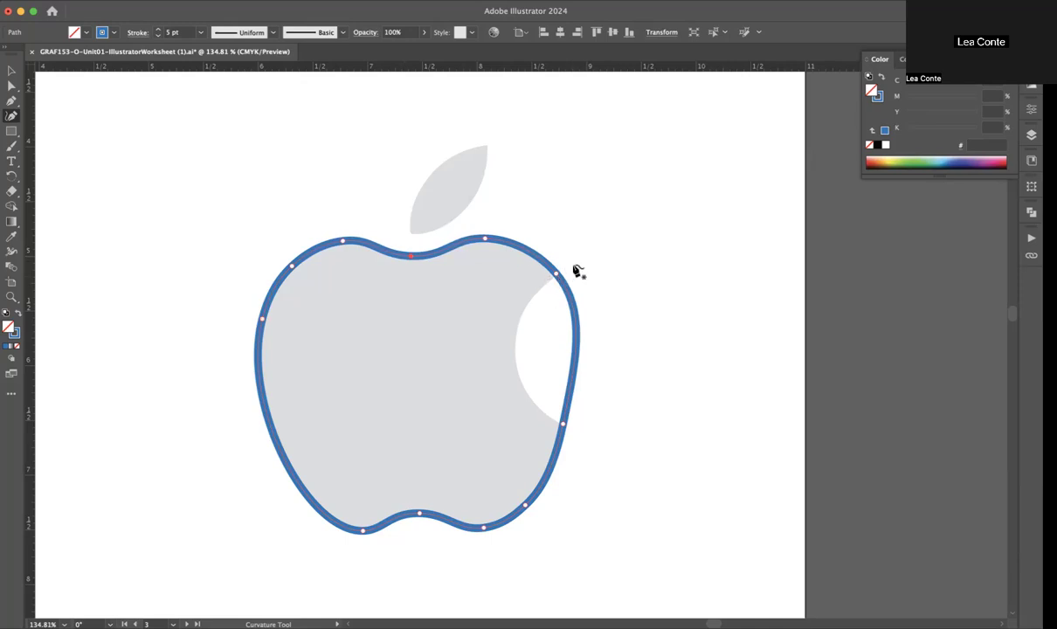
Step: Pull the outline inward to follow the apple's bite and convert the bite's upper and lower end points to corners
drag(573, 349, 517, 364)
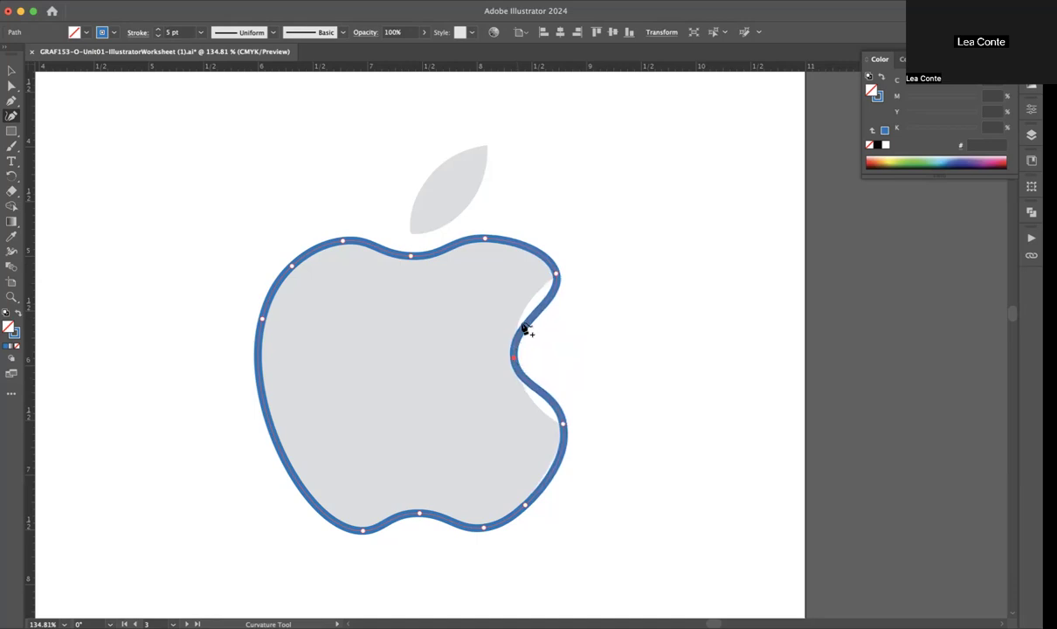
double_click(557, 276)
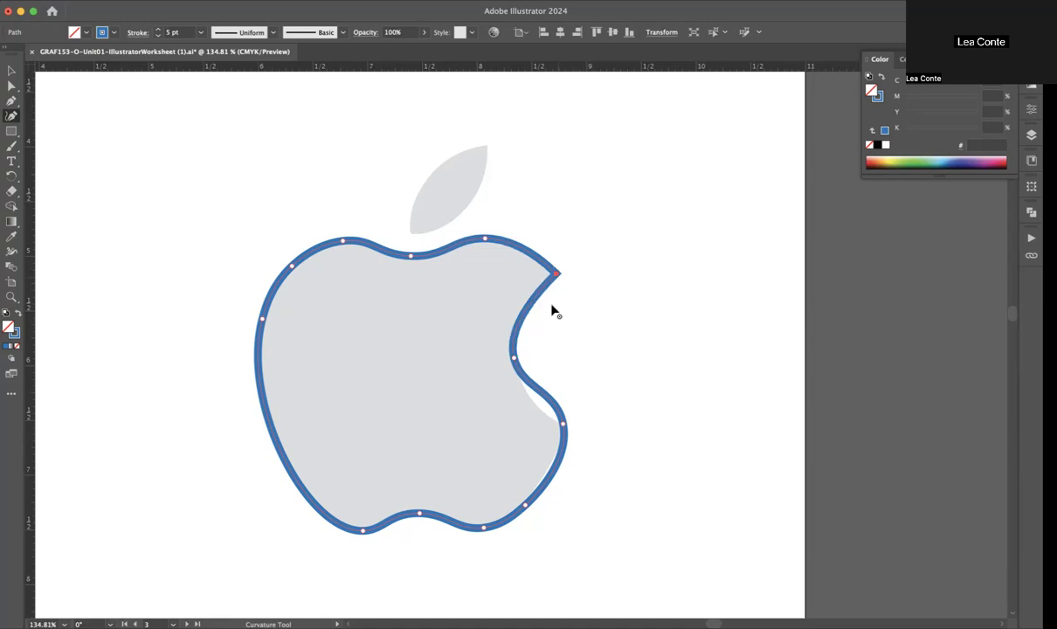
double_click(564, 424)
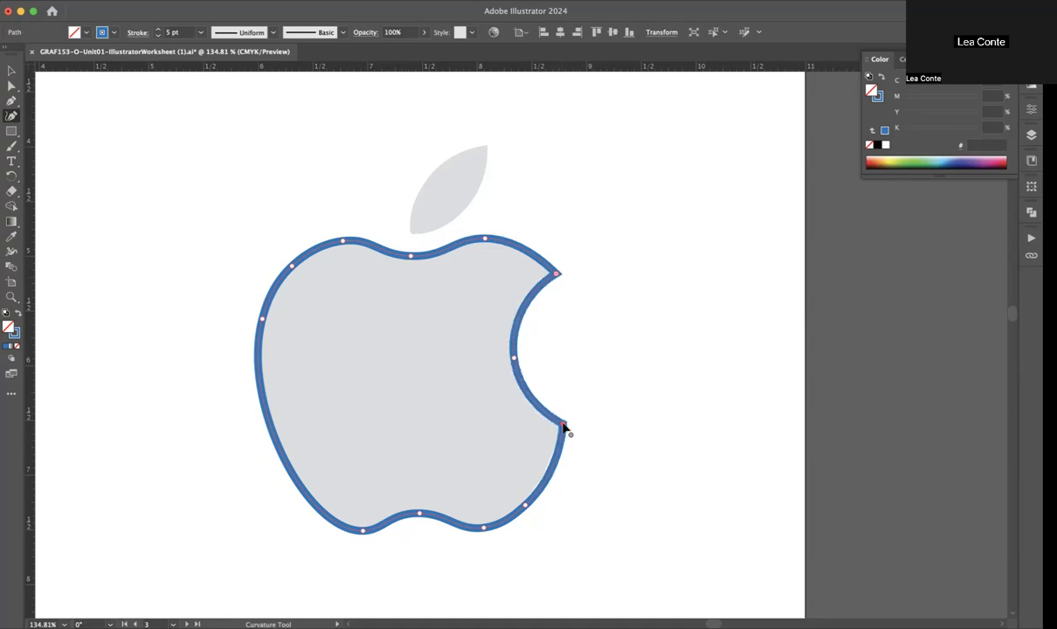
Step: Trace the leaf as a closed four-point Curvature tool path and convert its tip and base points to corners
click(410, 232)
click(426, 179)
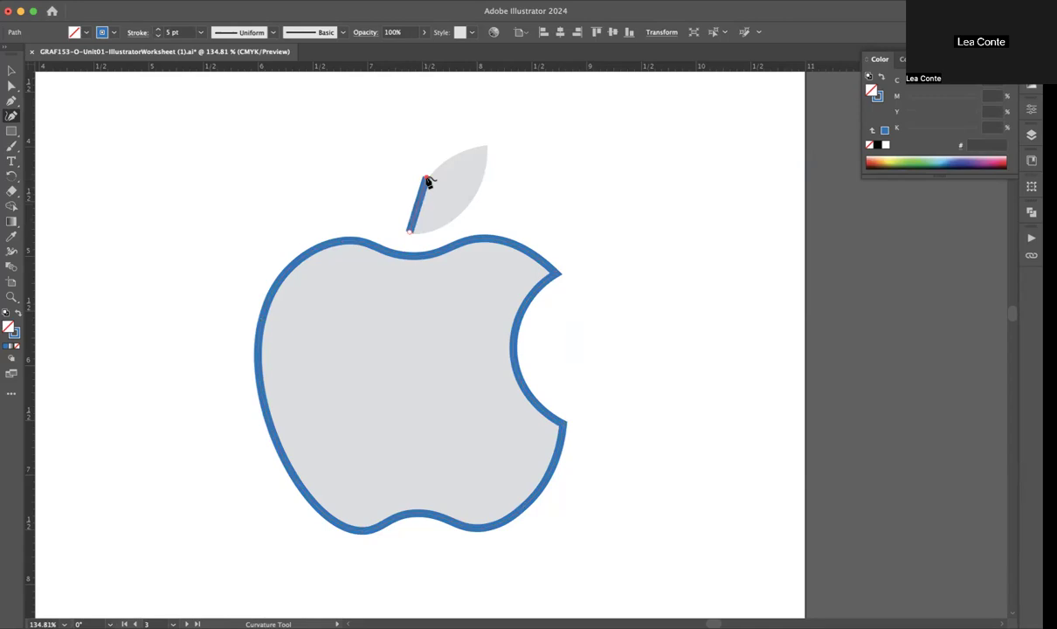
click(485, 145)
click(466, 208)
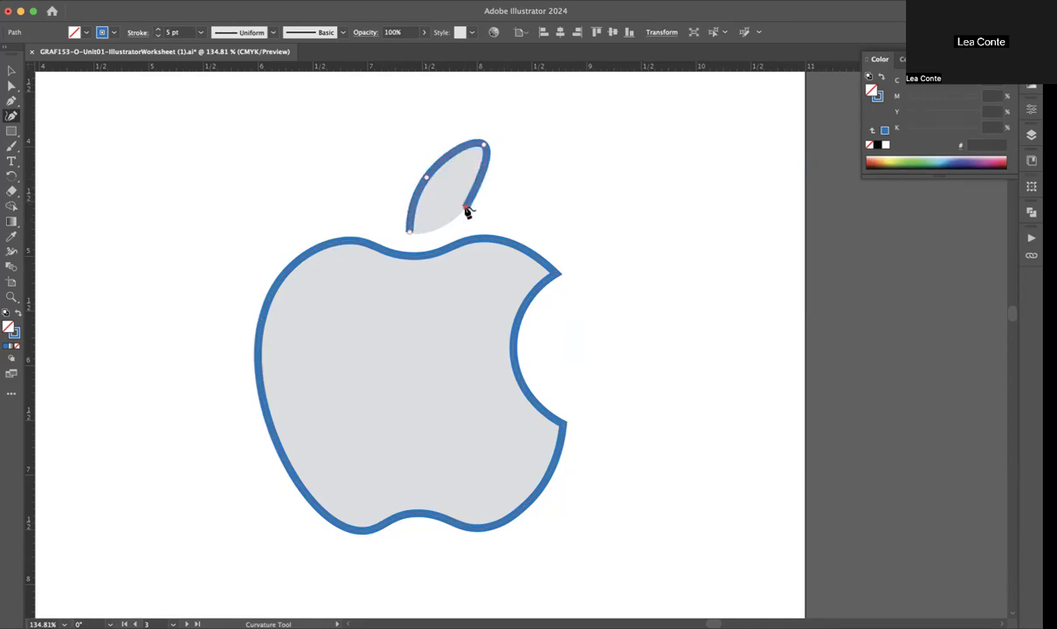
click(408, 233)
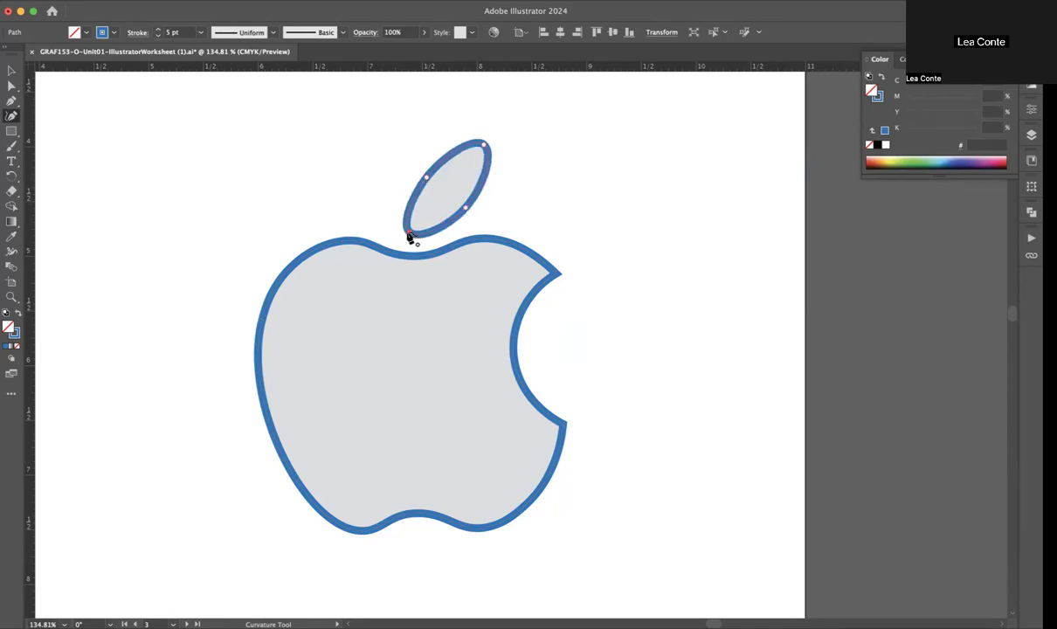
double_click(485, 146)
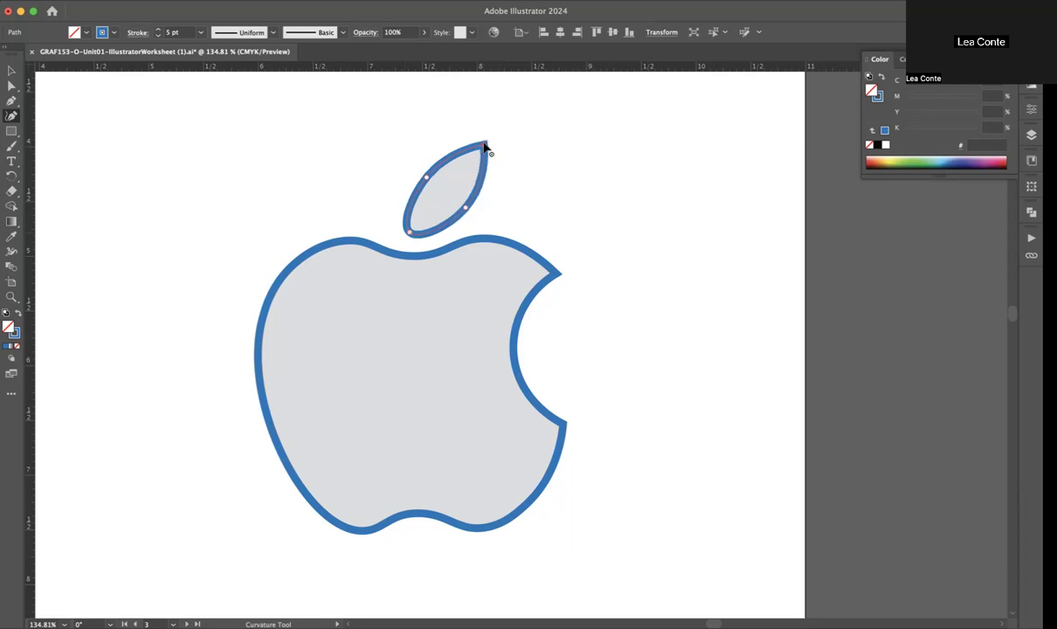
double_click(408, 233)
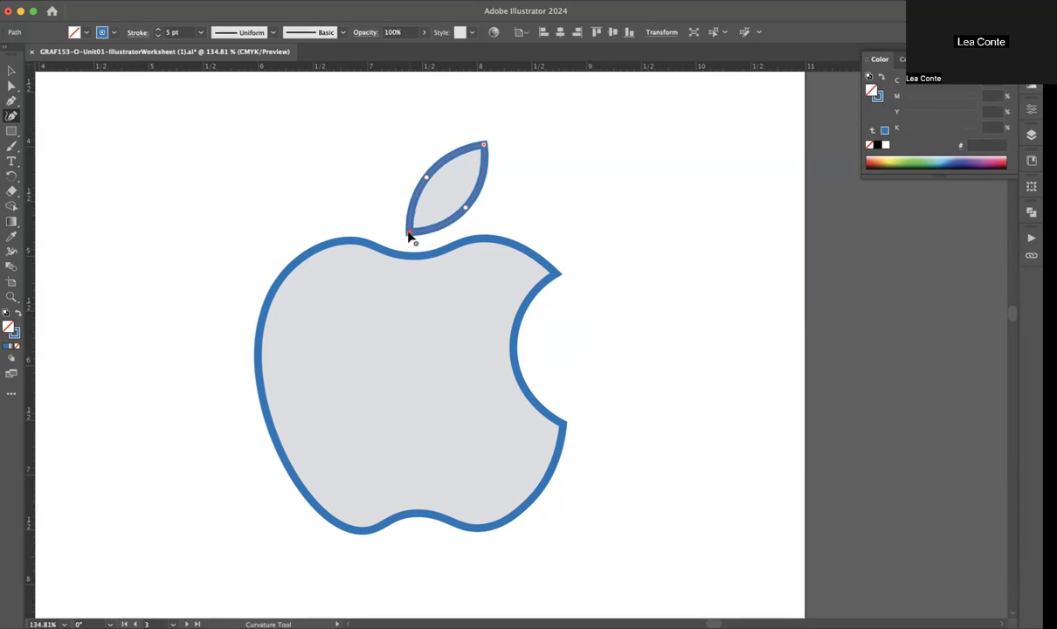
Step: Go to the worksheet's Width Tool page and examine its sample shapes and instructions
scroll(408, 231, down, 5)
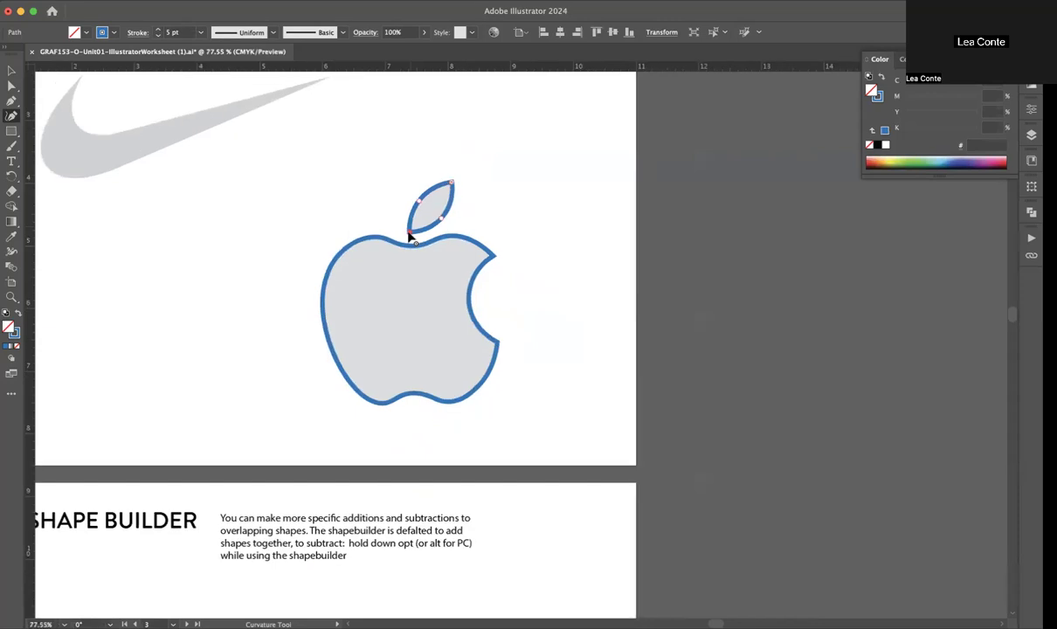
scroll(407, 227, up, 3)
scroll(407, 227, left, 3)
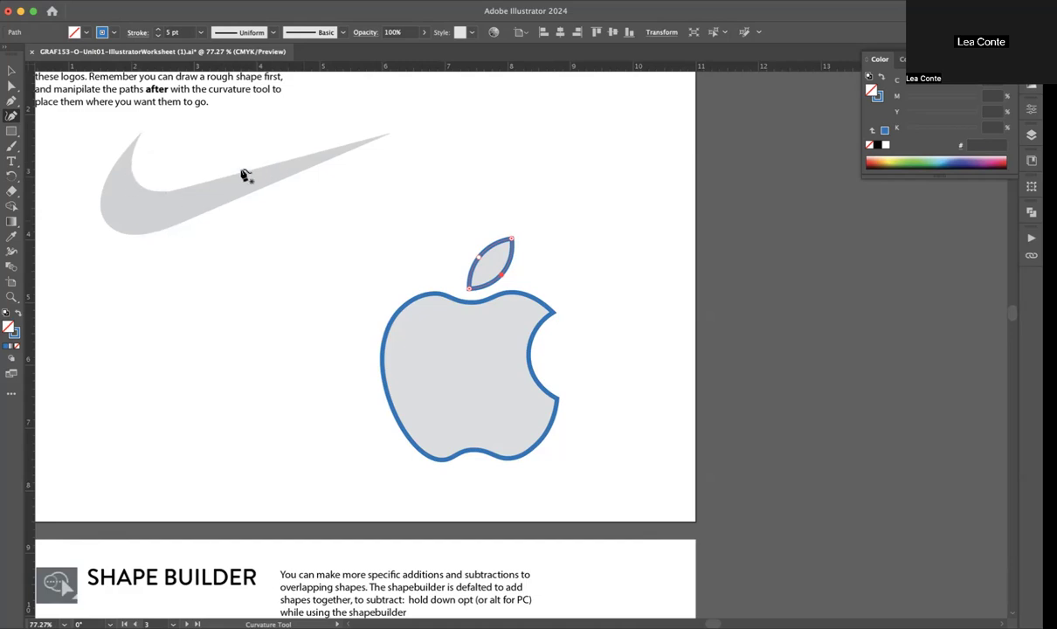
scroll(194, 264, left, 10)
scroll(193, 264, down, 5)
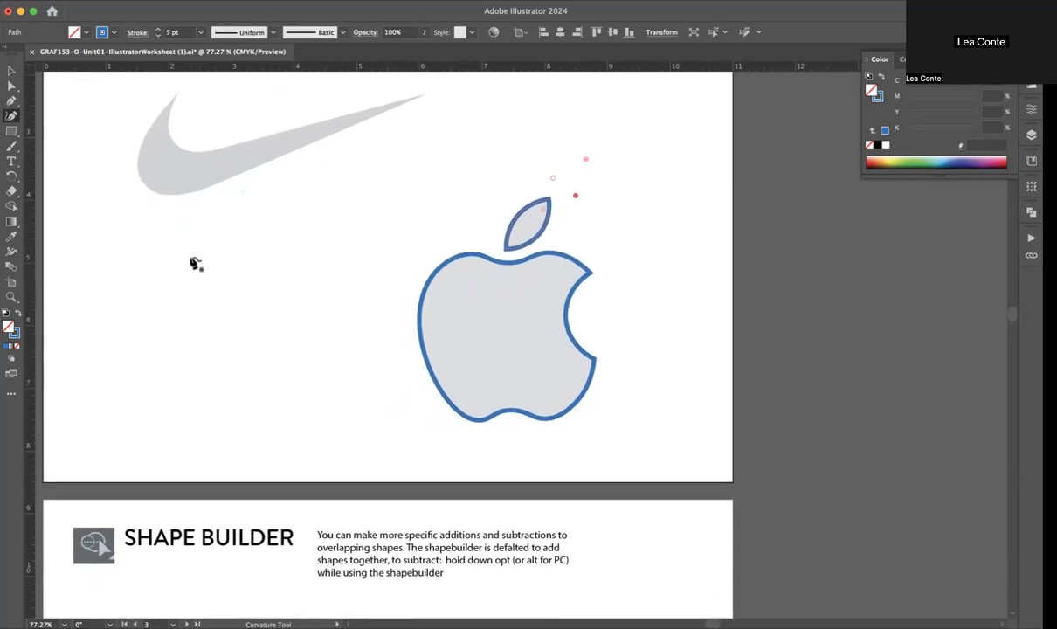
scroll(194, 263, left, 20)
scroll(193, 263, down, 12)
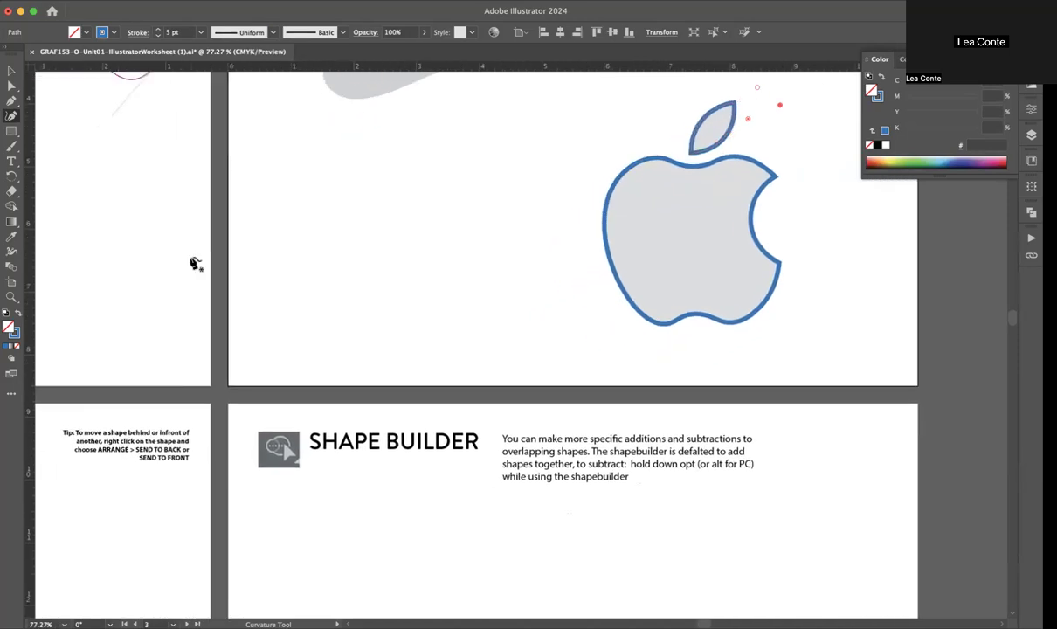
scroll(197, 262, left, 20)
scroll(197, 262, down, 7)
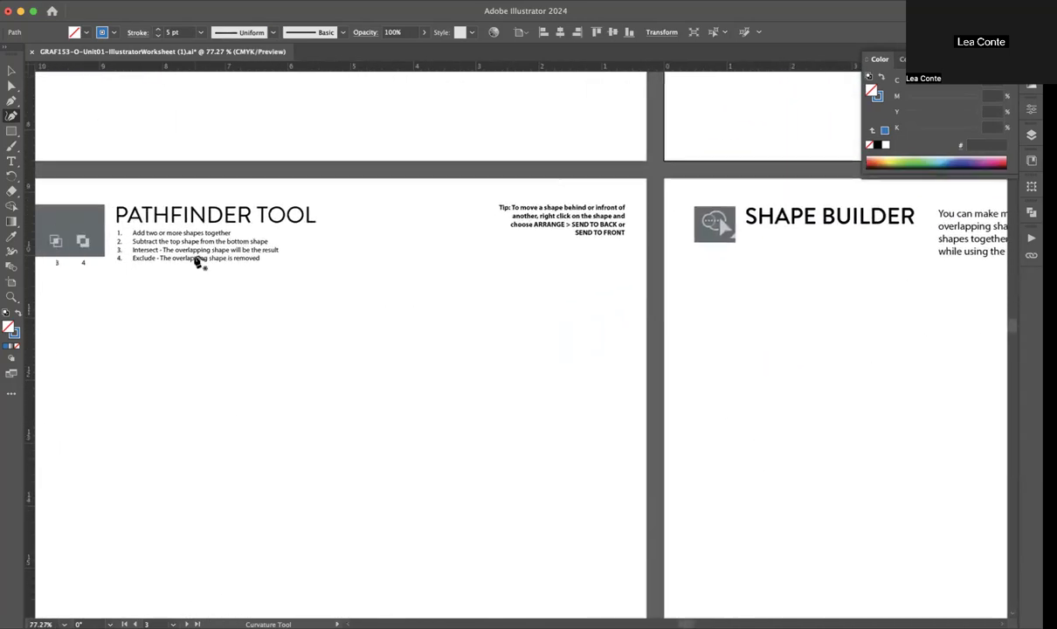
scroll(199, 263, left, 14)
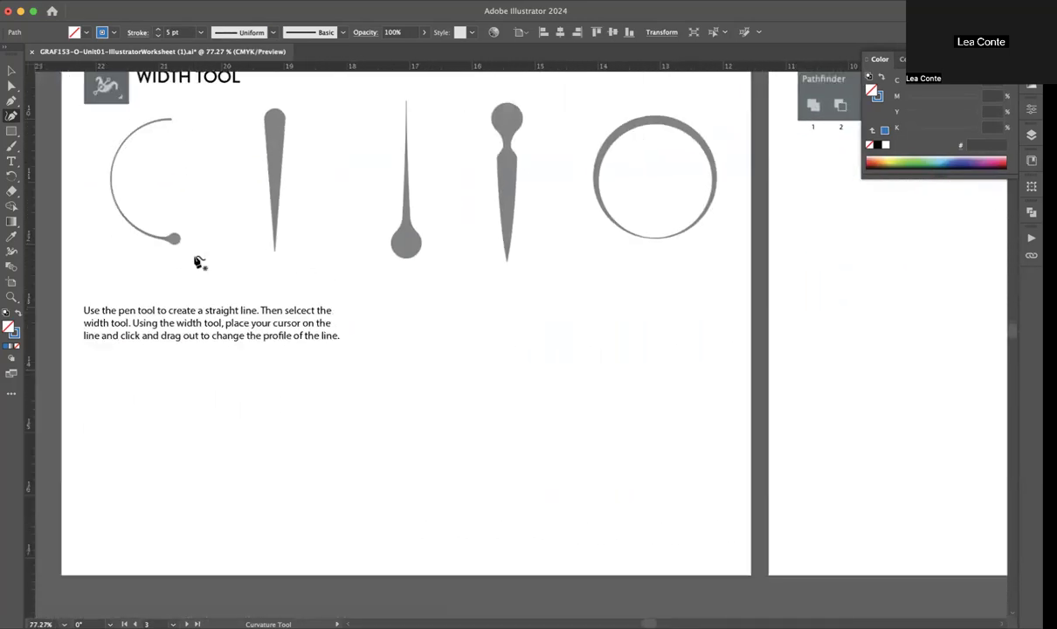
scroll(199, 263, up, 2)
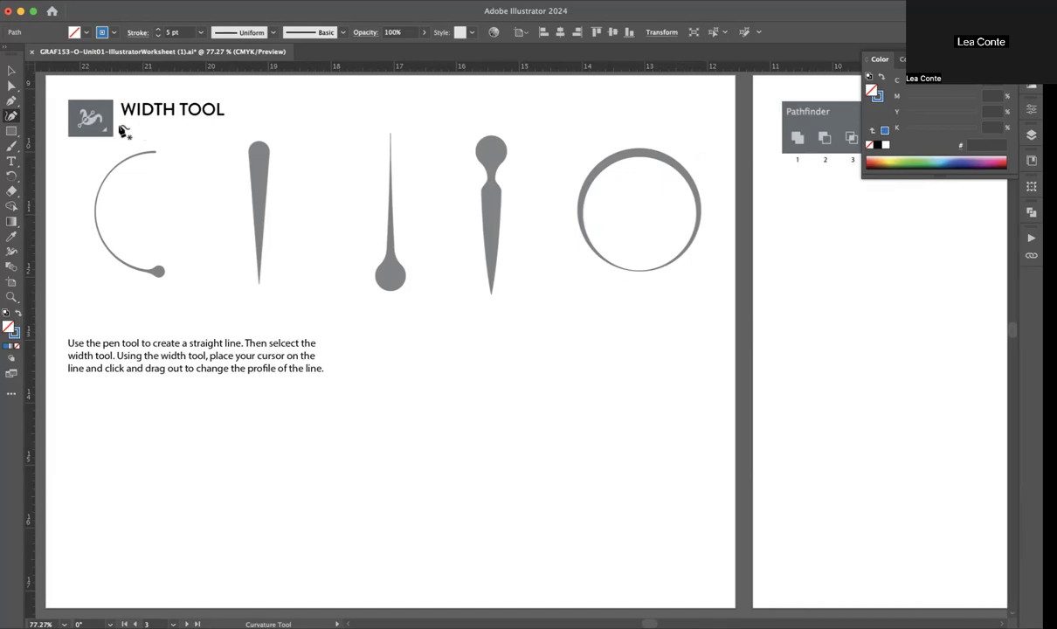
Step: Draw a straight horizontal line about 4.6 in long with the Pen tool in the empty area below the instructions
click(10, 102)
key(super)
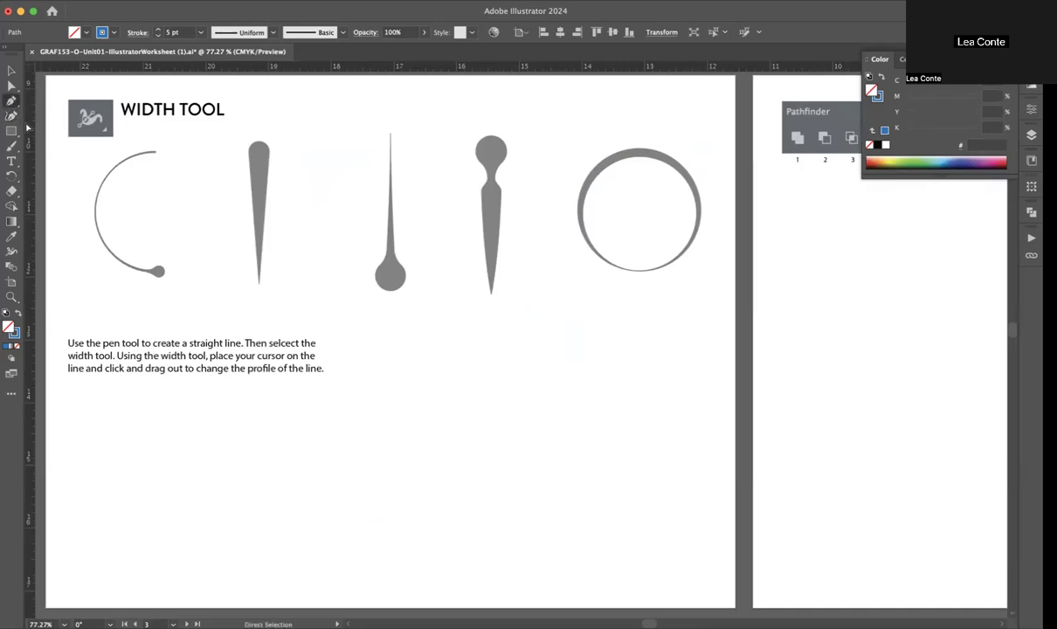
click(11, 133)
click(12, 136)
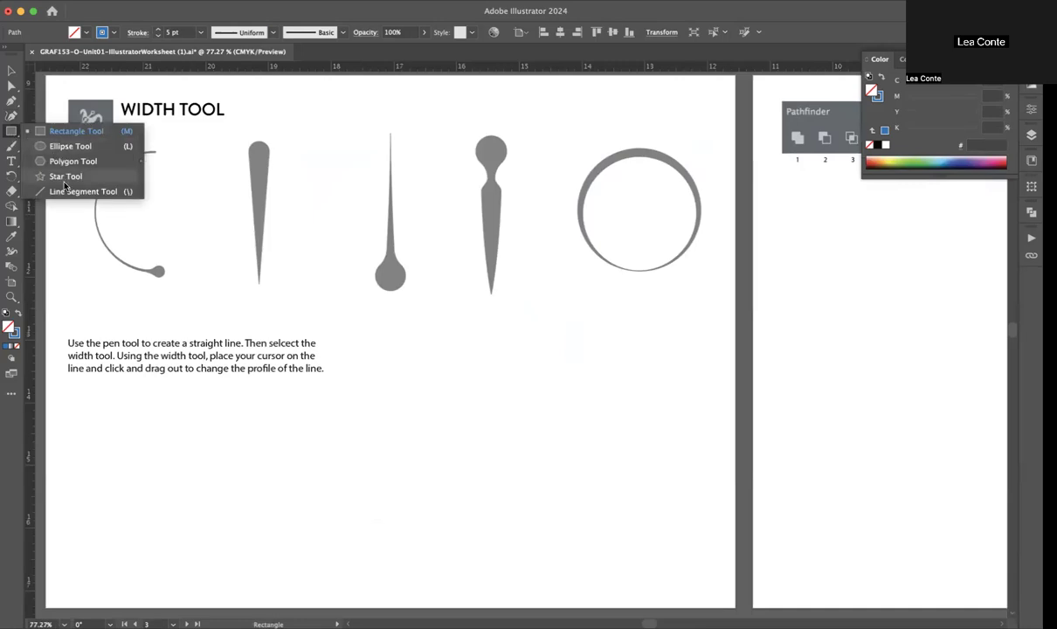
click(11, 103)
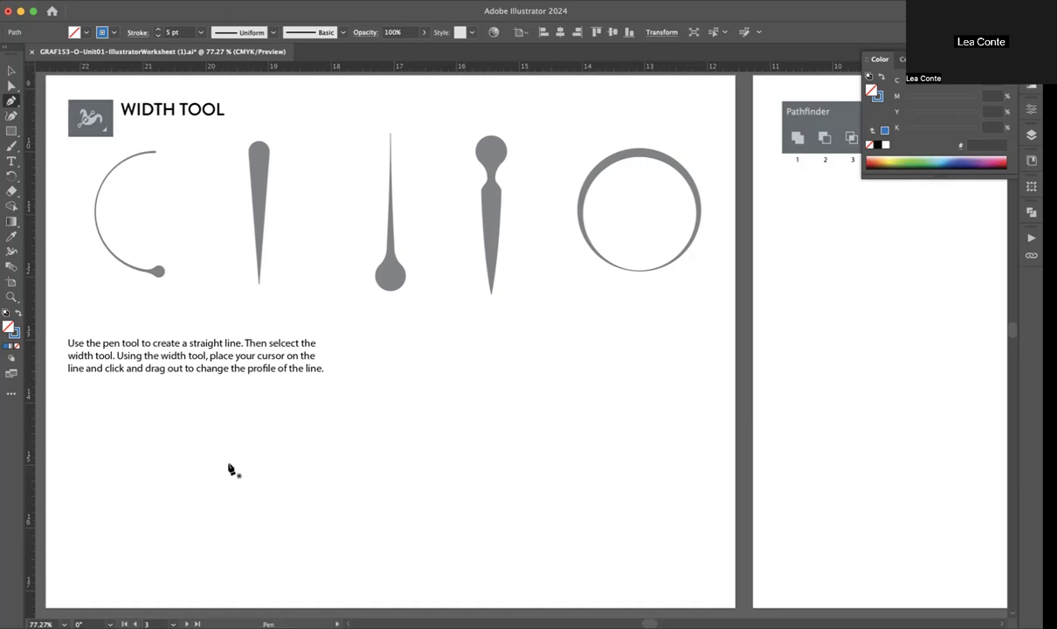
scroll(227, 472, up, 3)
click(223, 414)
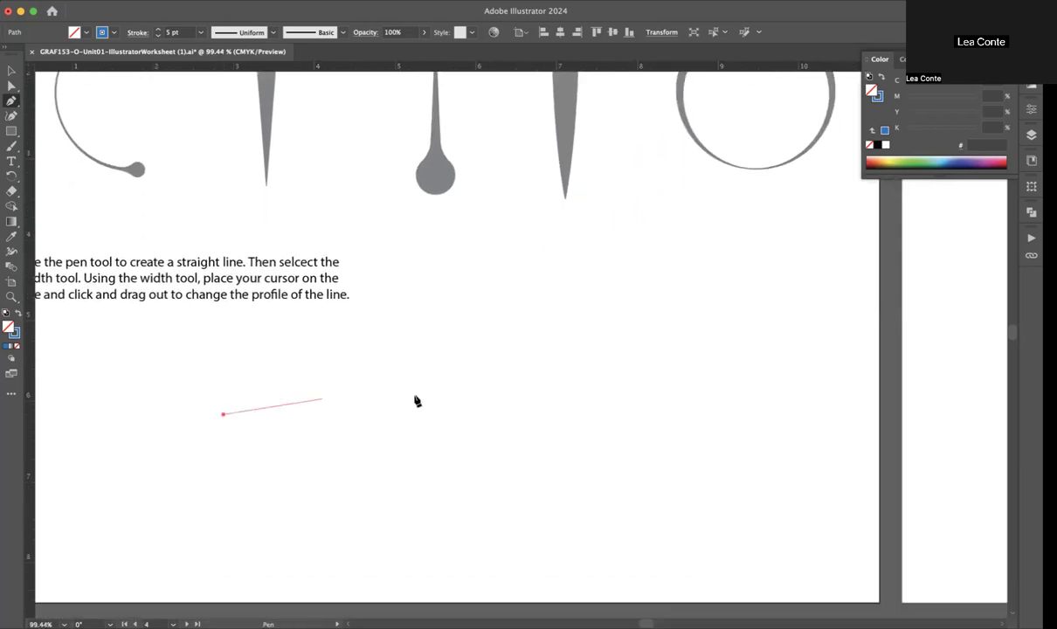
click(597, 416)
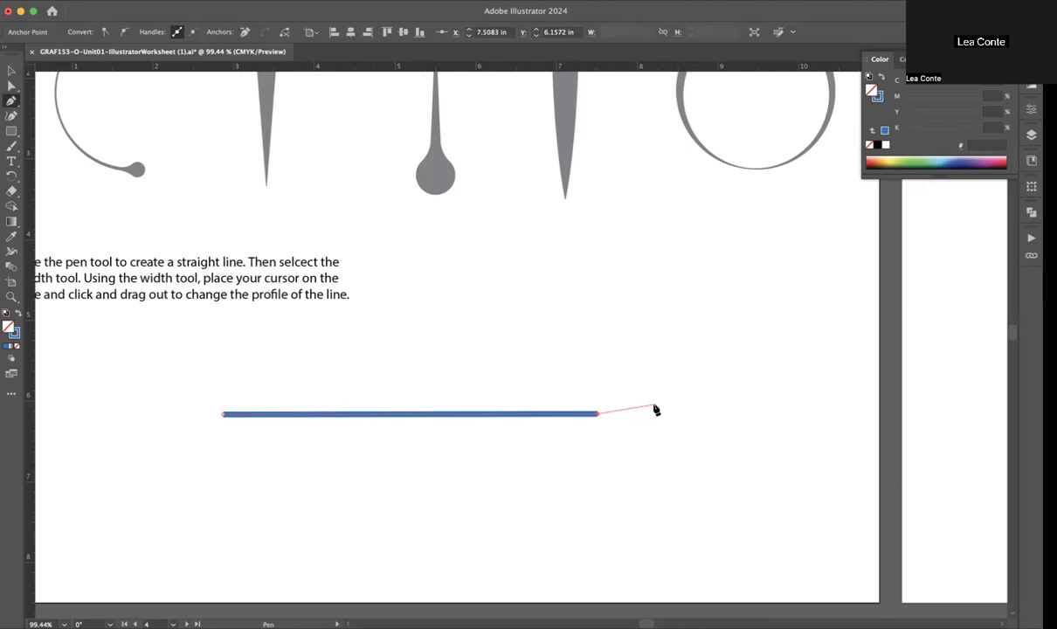
Step: Set the straight line's stroke to 12 pt and its colour to the yellow-green swatch
key(v)
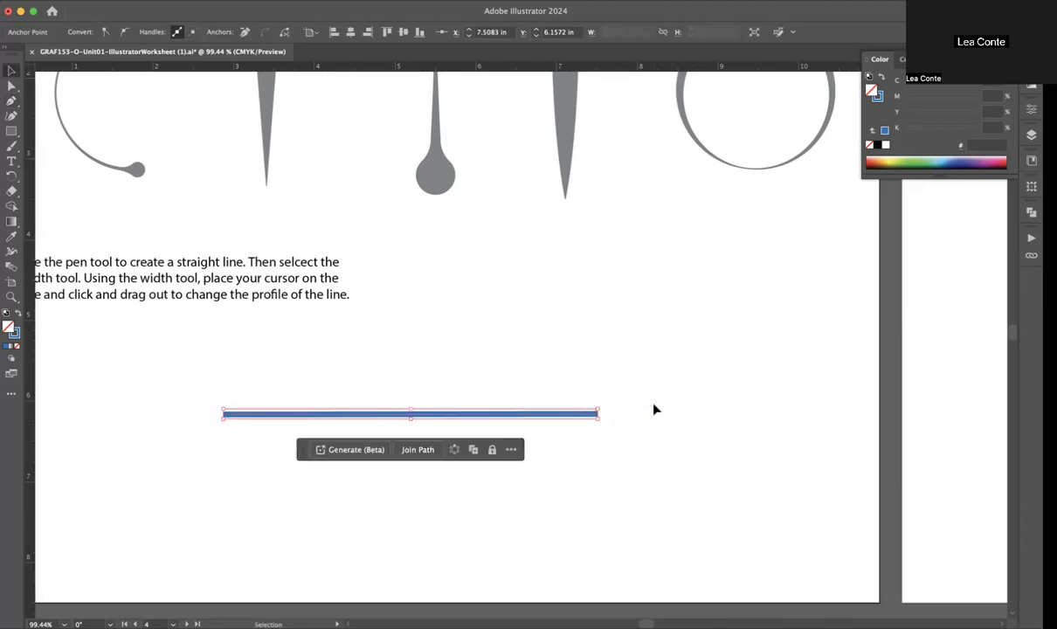
click(570, 363)
click(538, 412)
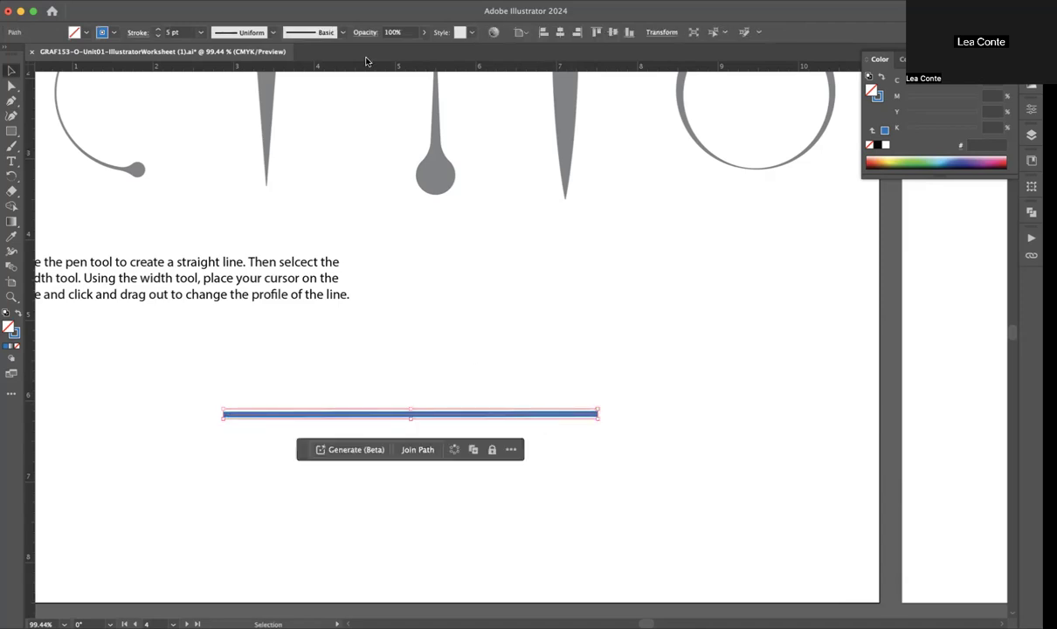
click(158, 31)
click(158, 31)
click(158, 31)
click(158, 31)
click(158, 31)
click(158, 31)
click(158, 31)
click(111, 34)
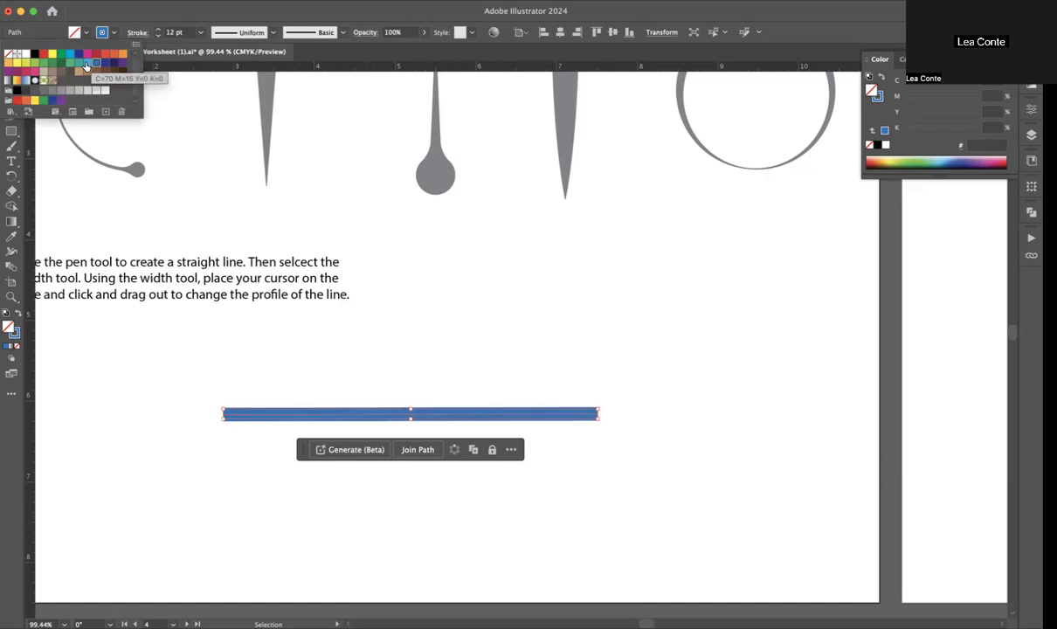
click(34, 63)
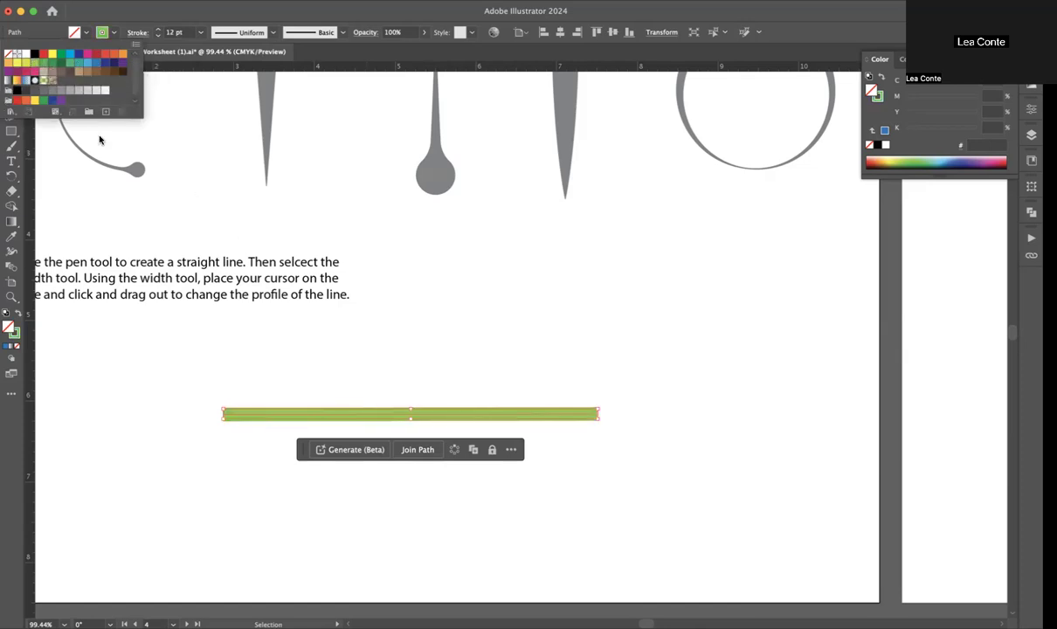
click(24, 63)
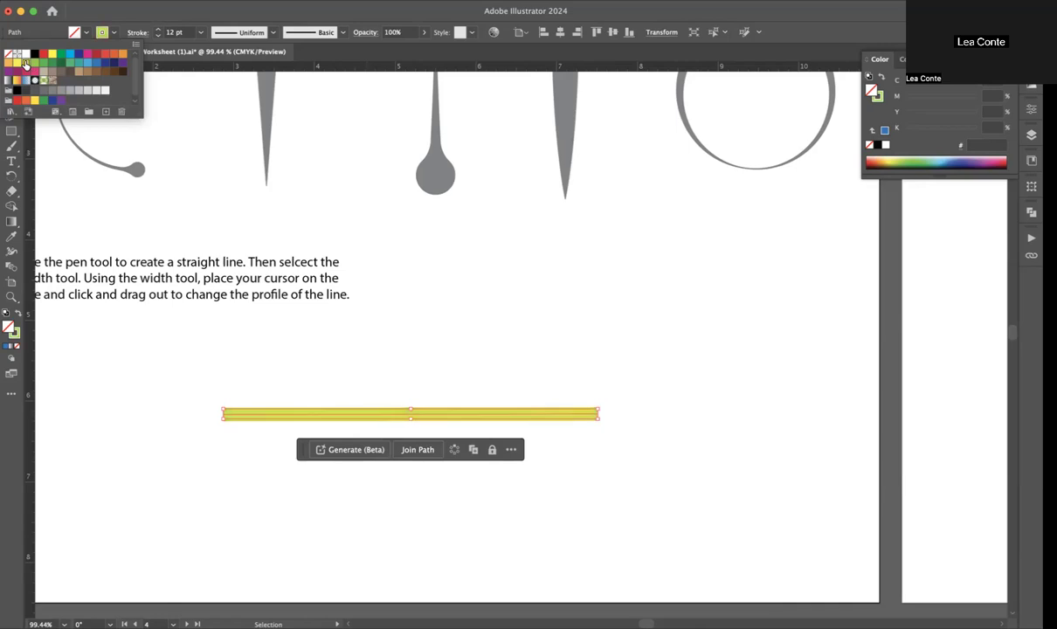
click(406, 336)
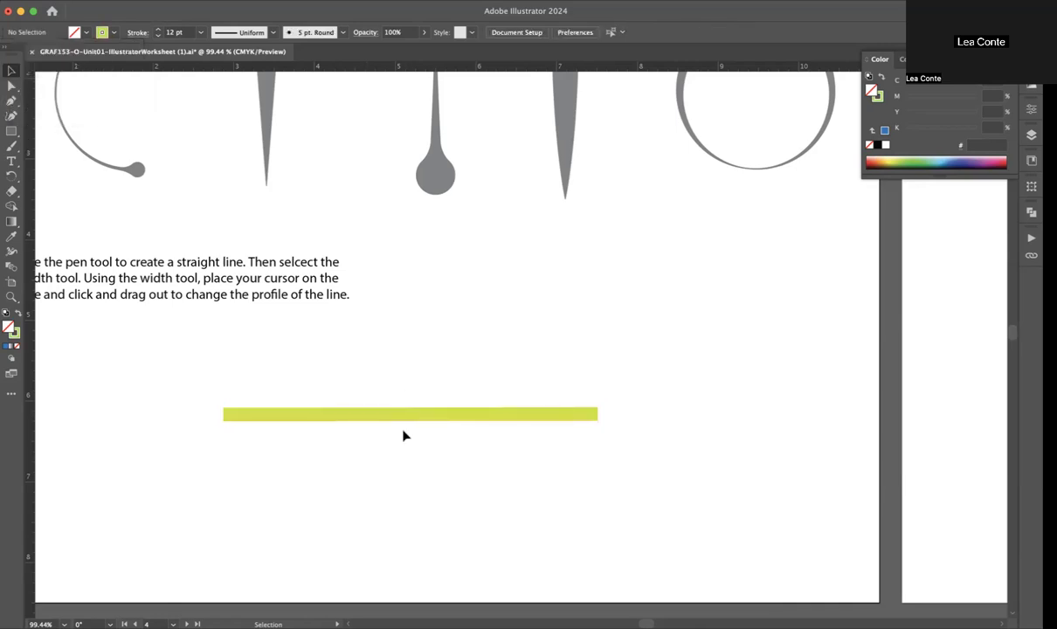
Step: Use the Width tool to bulge the line just past its midpoint to about 152.7 pt and add a narrower width point before it
scroll(403, 434, up, 3)
click(431, 415)
scroll(431, 415, down, 3)
scroll(430, 415, left, 3)
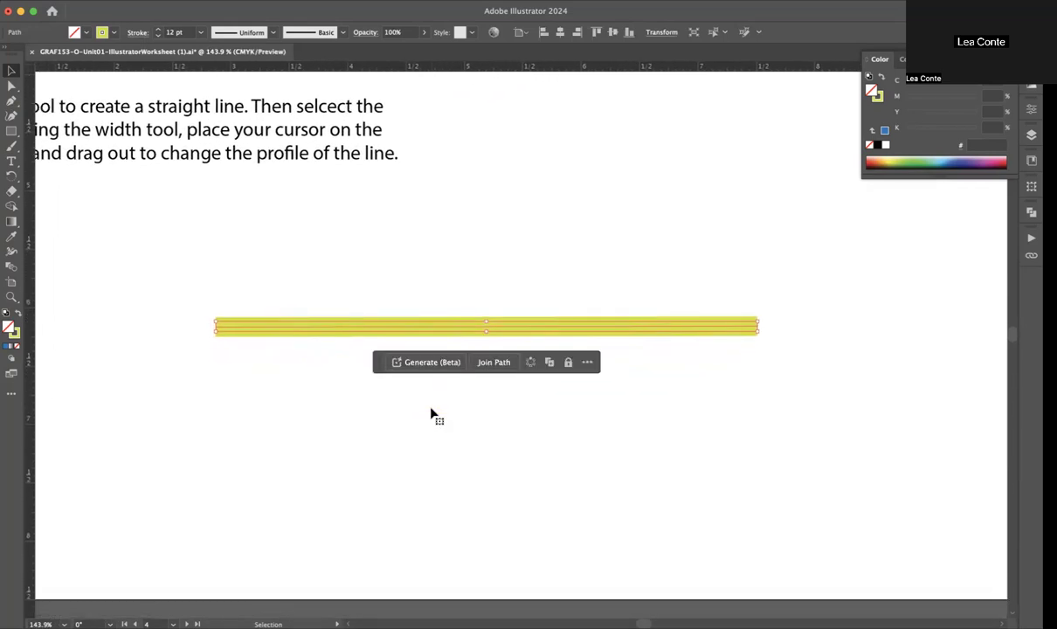
click(11, 253)
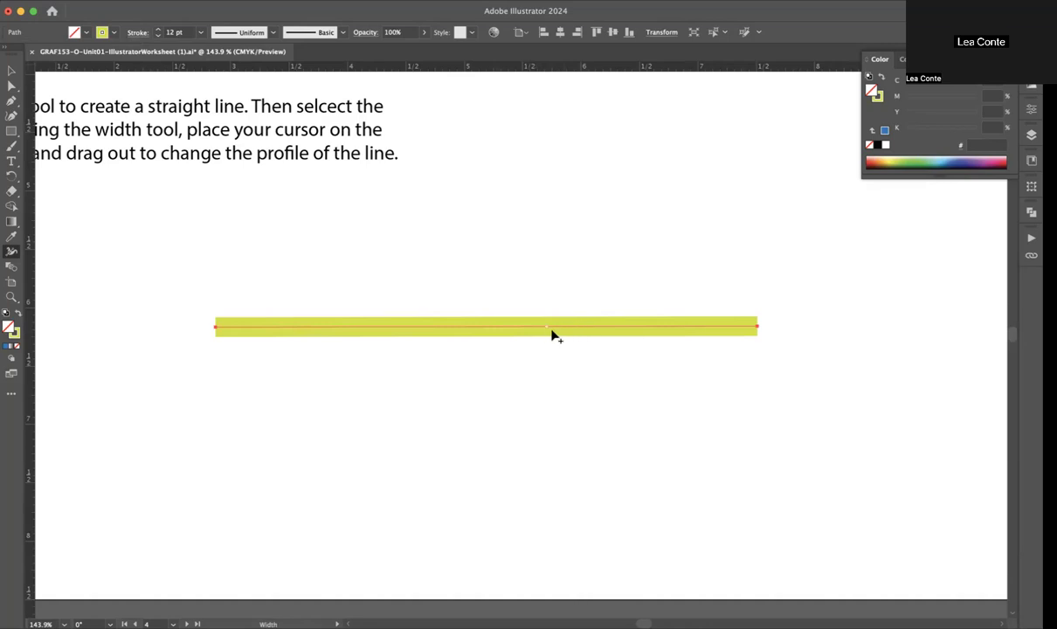
mouse_move(560, 334)
mouse_down()
mouse_move(562, 296)
mouse_move(545, 469)
mouse_move(540, 337)
mouse_move(531, 490)
mouse_move(533, 335)
mouse_move(519, 470)
mouse_move(519, 454)
mouse_up()
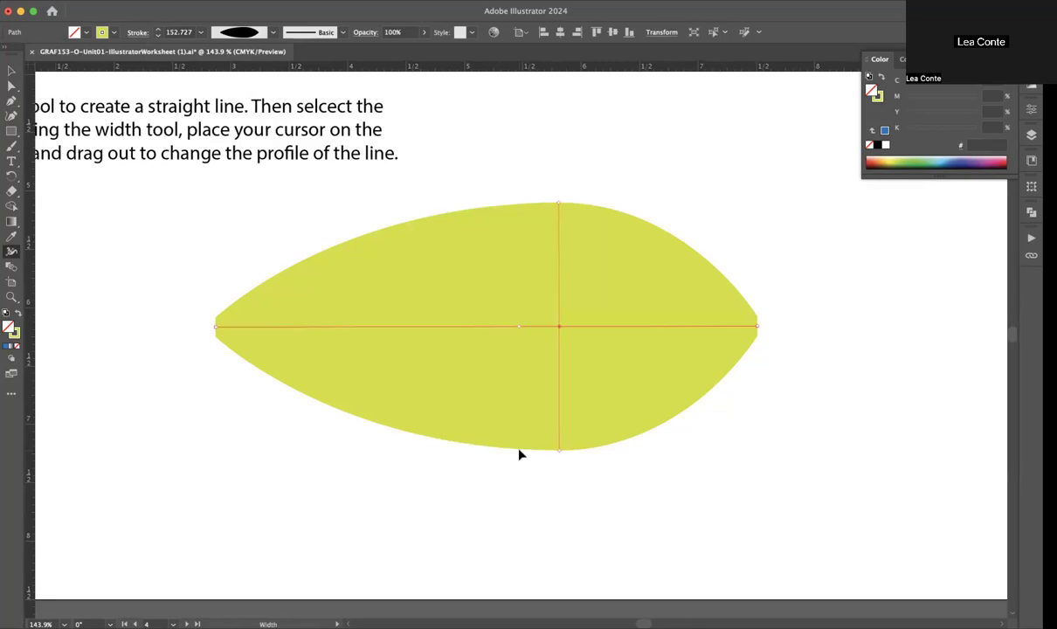
mouse_move(495, 340)
mouse_down()
mouse_move(499, 307)
mouse_move(492, 410)
mouse_move(488, 371)
mouse_up()
Step: Shift the bulge toward the line's right end and add width points forming a tall central peak, a pinch and a left bulge
scroll(488, 370, down, 5)
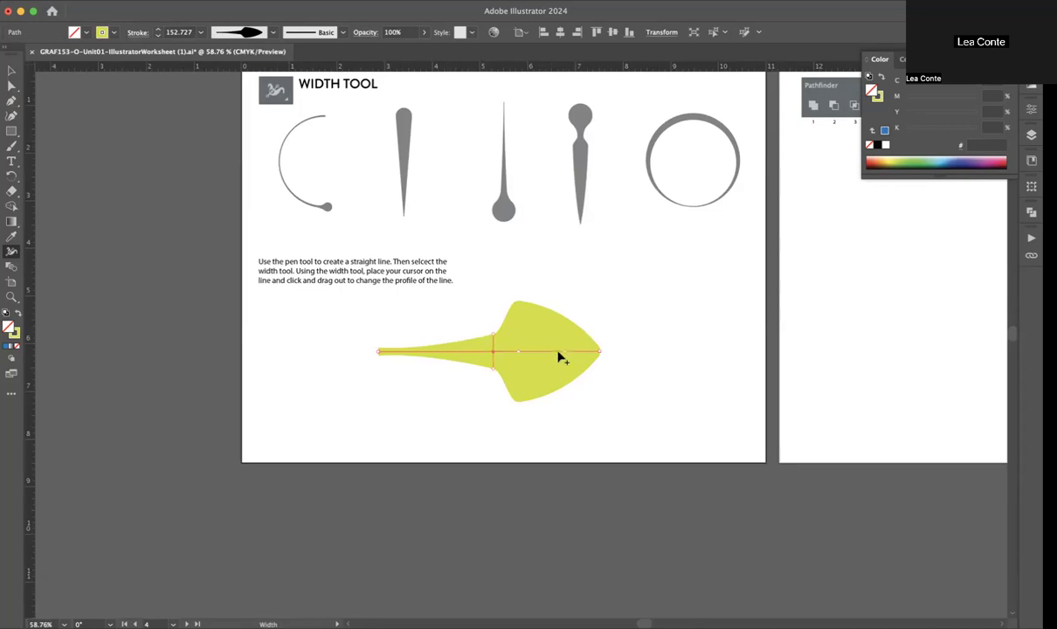
mouse_move(517, 353)
mouse_down()
mouse_move(578, 361)
mouse_move(432, 356)
mouse_move(569, 355)
mouse_move(504, 352)
mouse_move(485, 295)
mouse_up()
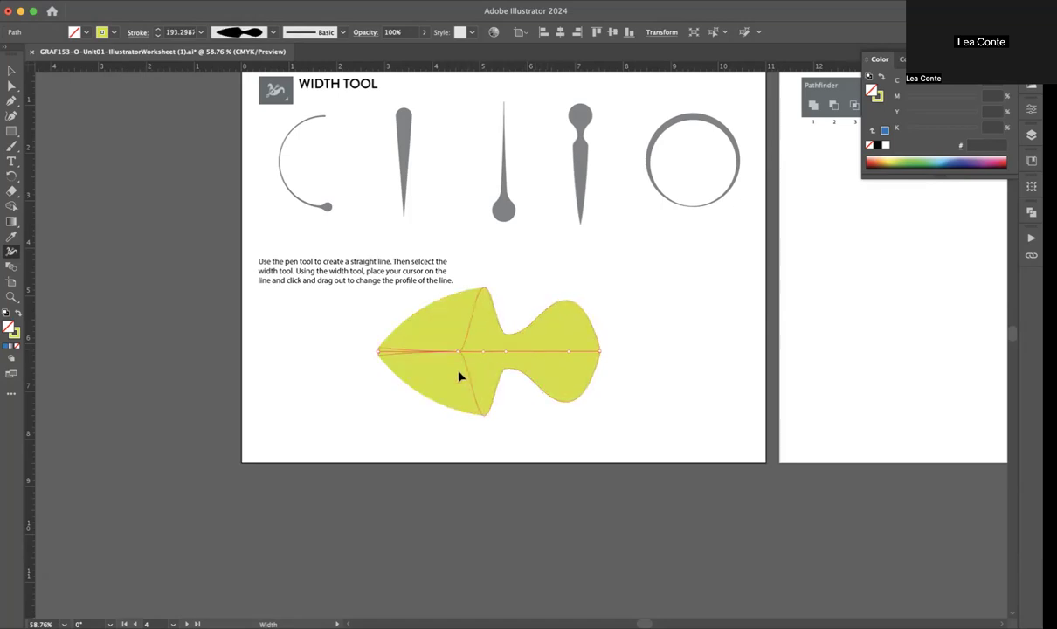
mouse_move(460, 350)
mouse_down()
mouse_move(431, 331)
mouse_move(431, 312)
mouse_up()
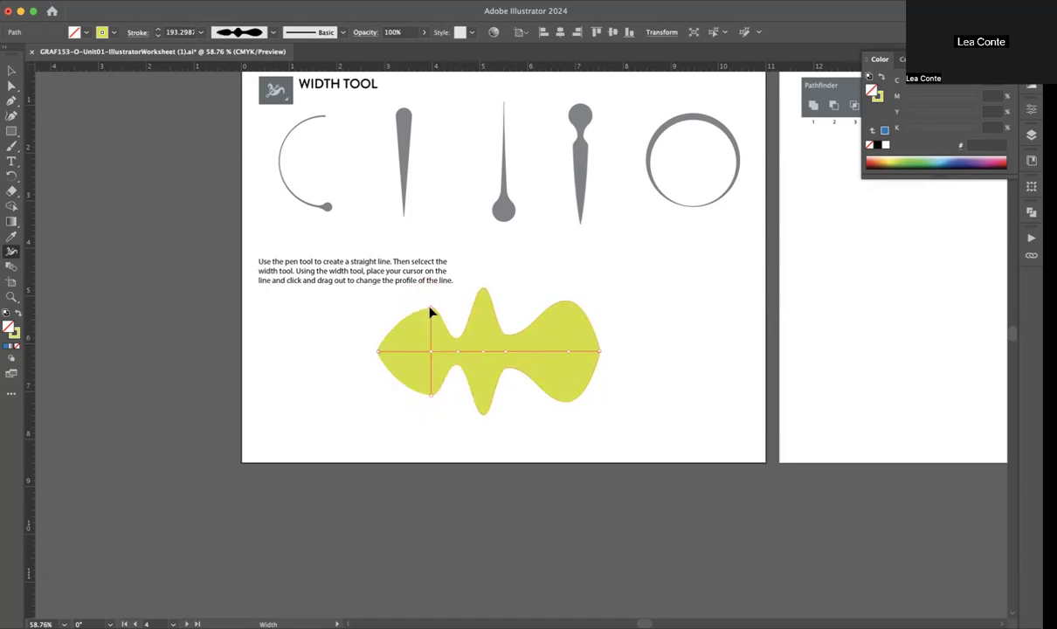
Step: Move the reshaped line to the page's left side, beneath the instruction text
key(v)
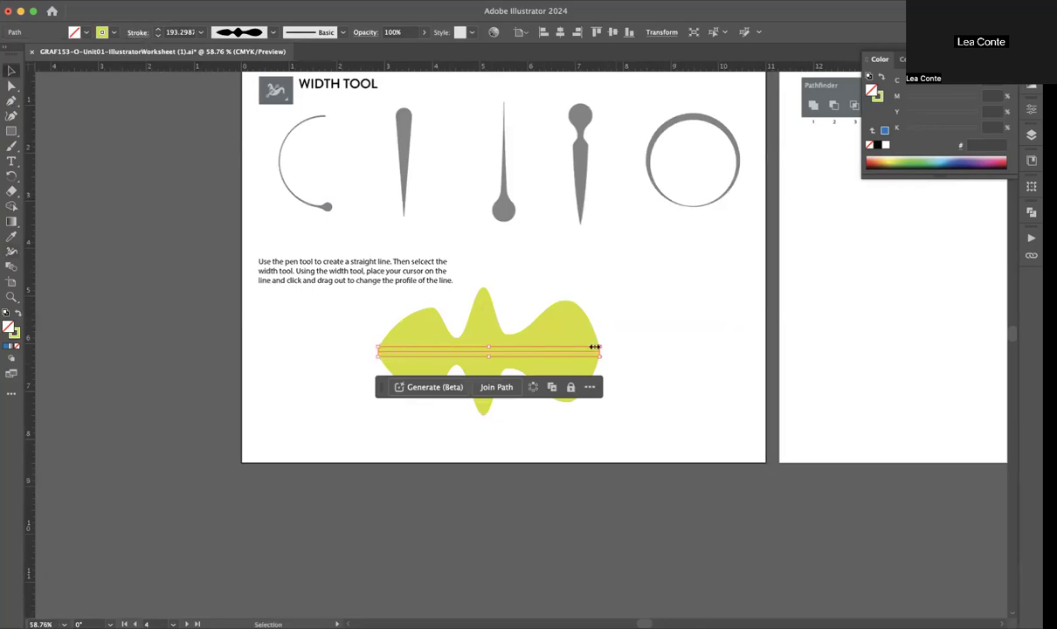
drag(576, 342, 477, 350)
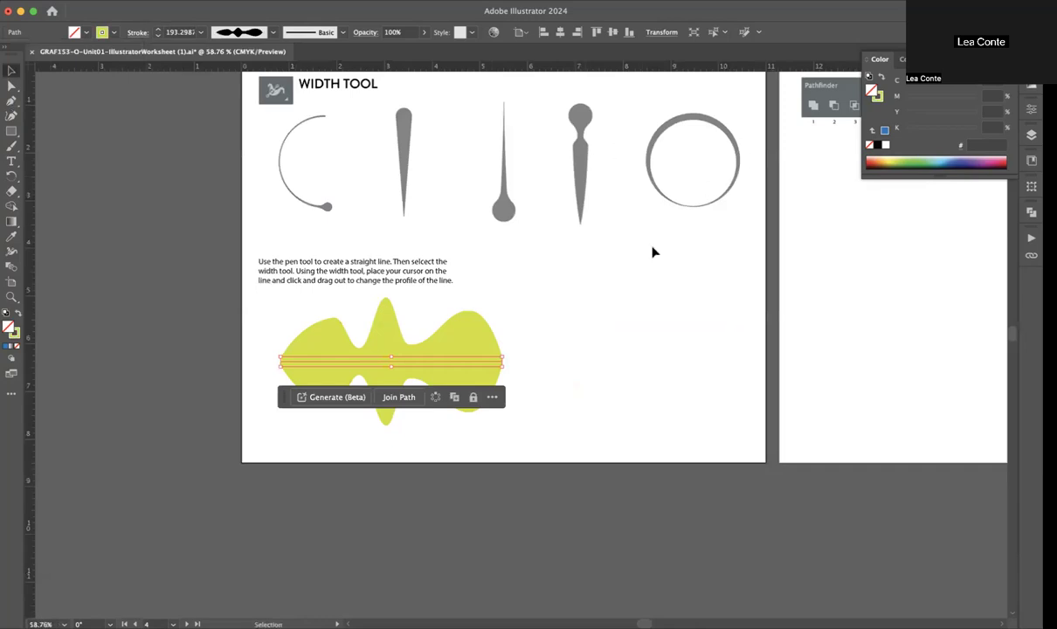
click(476, 258)
Step: Draw a circle about 2.57 in across beside the yellow-green shape and set its stroke to 12 pt
key(l)
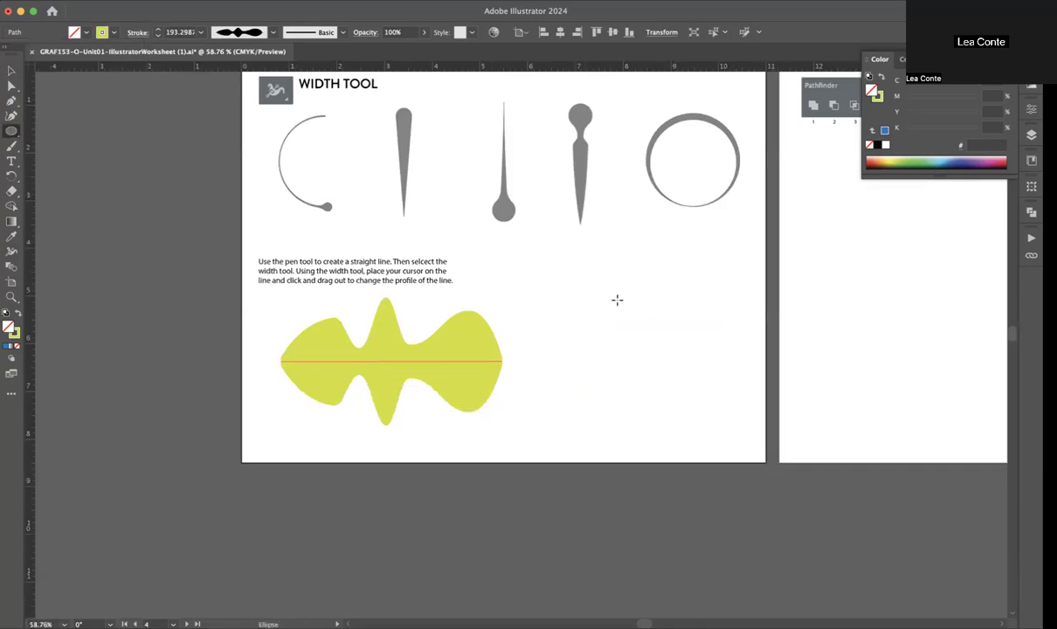
drag(606, 296, 729, 407)
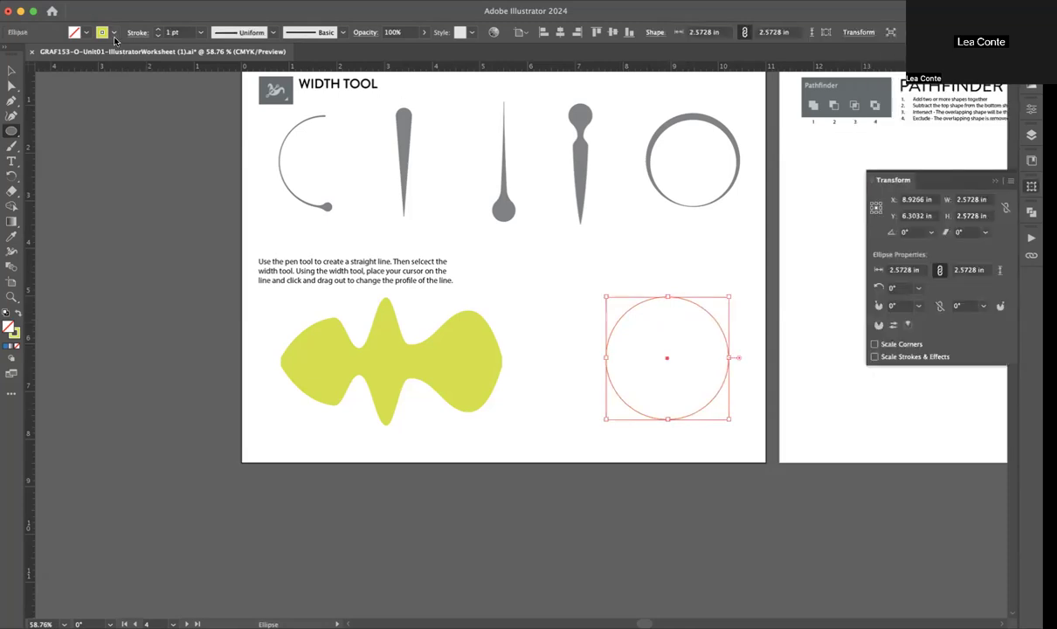
click(157, 29)
click(157, 30)
click(158, 29)
click(157, 30)
click(157, 29)
click(157, 30)
click(158, 30)
click(157, 30)
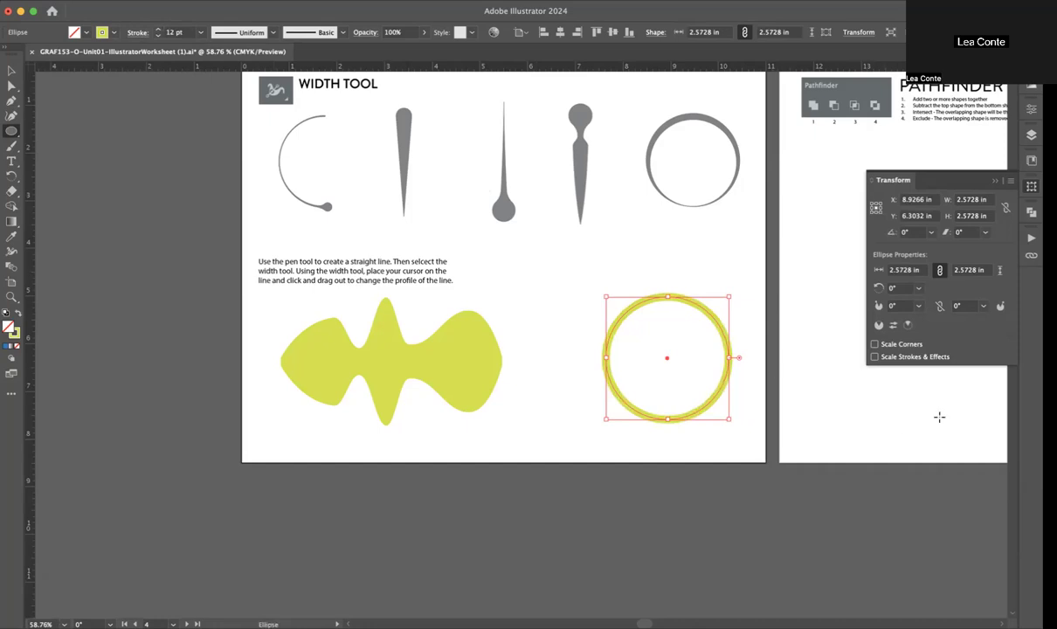
Step: Move the circle up and to the left, toward the yellow-green shape
key(v)
click(681, 271)
scroll(677, 270, up, 3)
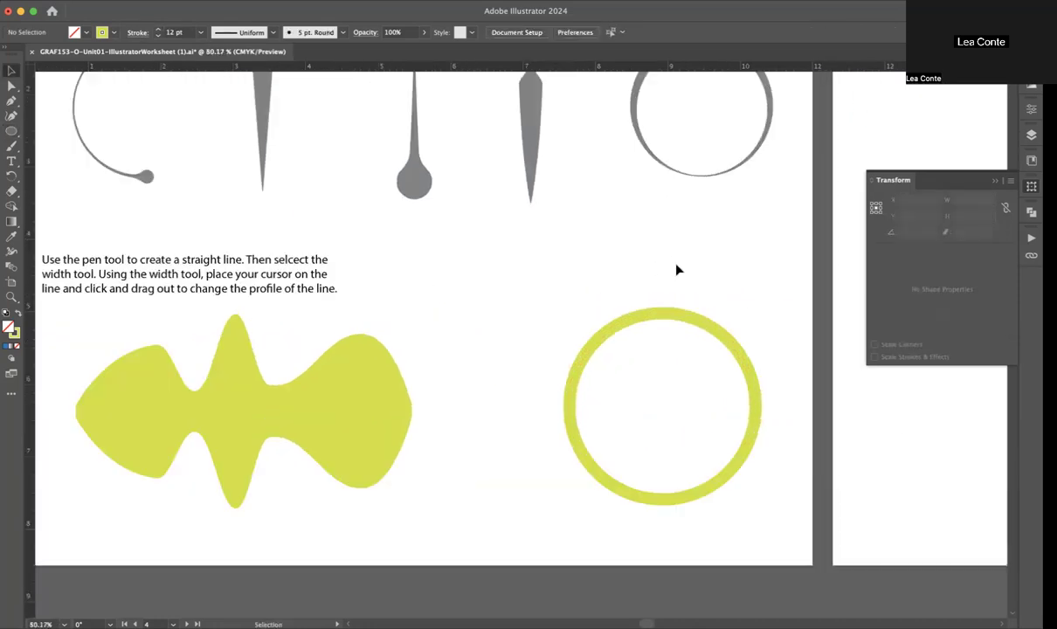
scroll(677, 270, up, 4)
click(638, 277)
drag(638, 278, 576, 236)
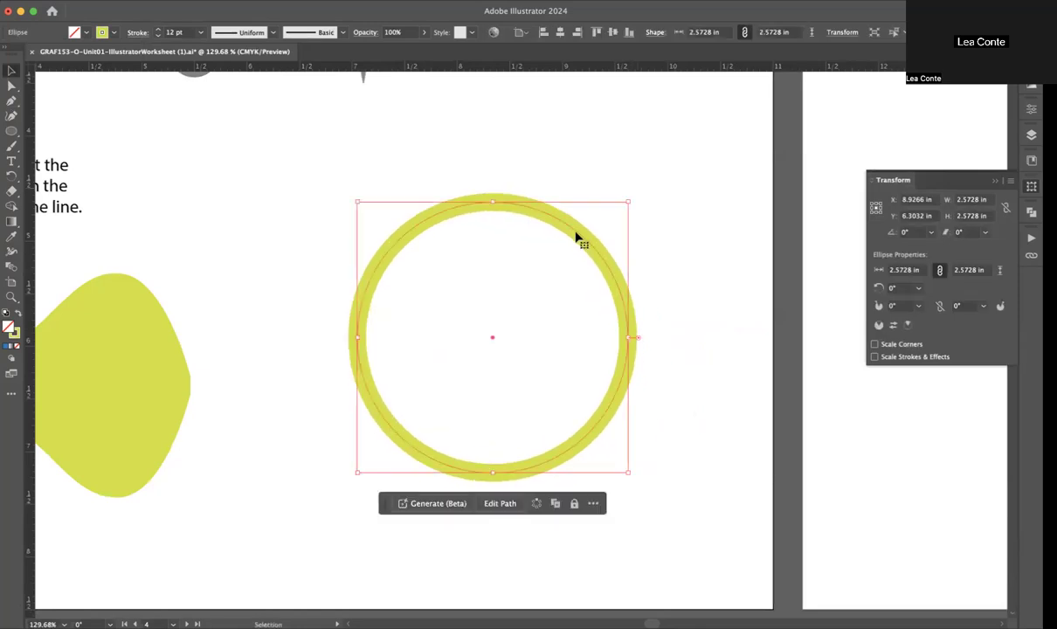
Step: Bulge the circle's stroke at the upper right and right side with the Width tool, and delete the circle
click(10, 248)
drag(530, 211, 564, 156)
mouse_move(582, 192)
mouse_down()
mouse_move(577, 207)
mouse_move(514, 202)
mouse_move(508, 153)
mouse_move(505, 177)
mouse_move(655, 310)
mouse_up()
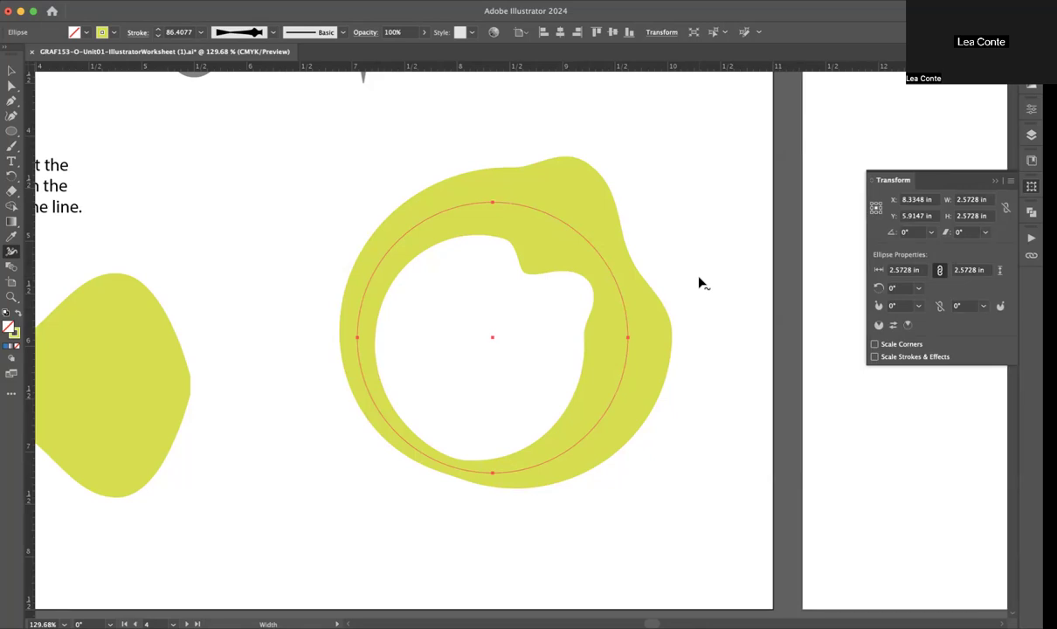
scroll(699, 283, down, 5)
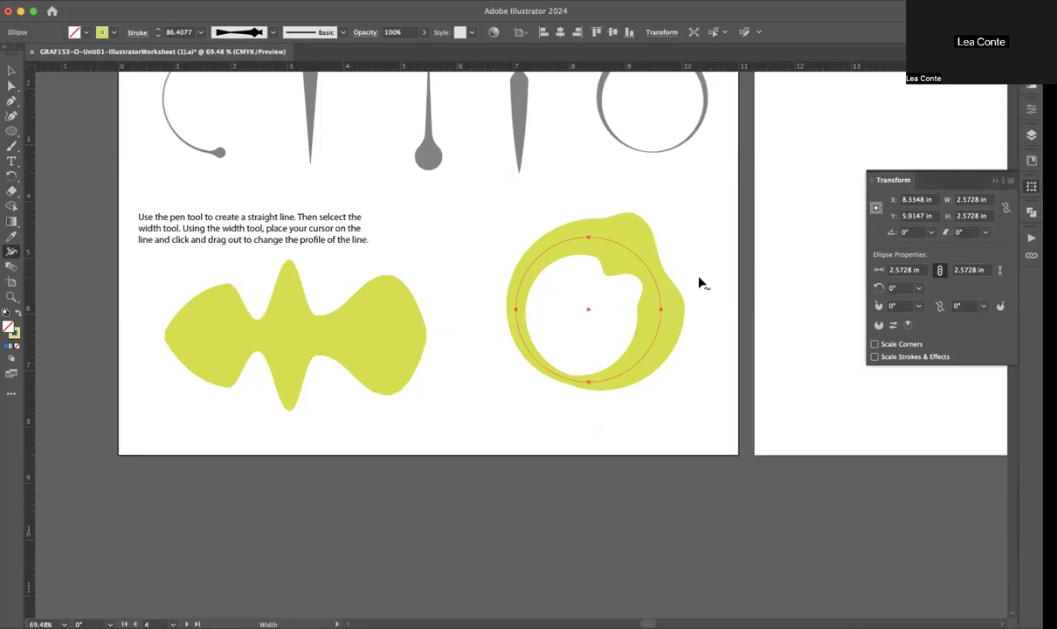
key(Delete)
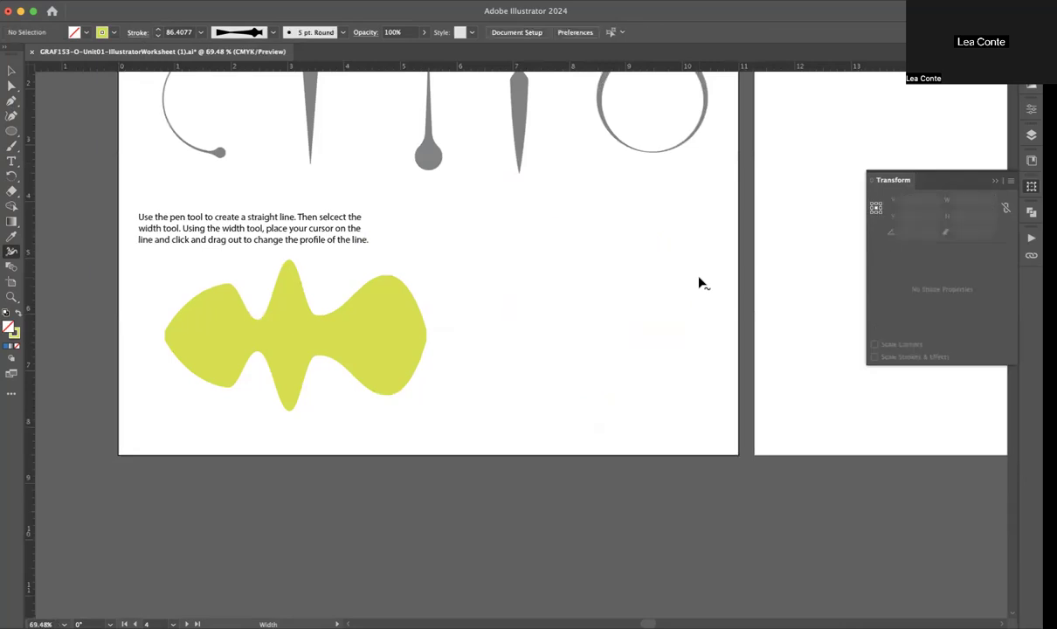
Step: Draw a nearly horizontal line about 3.27 in long with the Pen tool to the right of the yellow-green shape and select it
scroll(524, 236, up, 2)
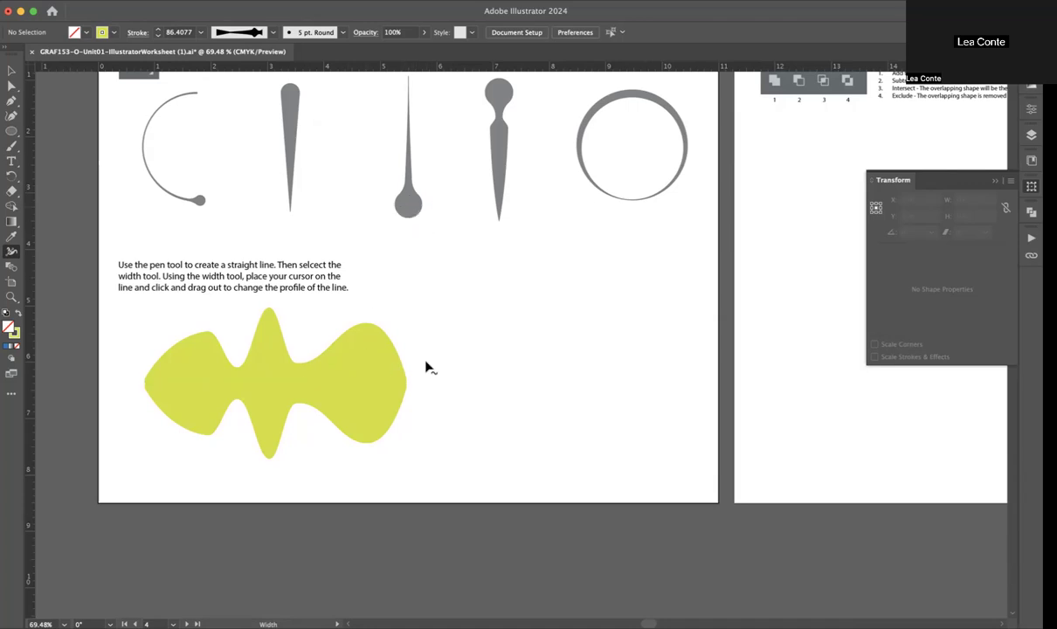
scroll(425, 366, up, 5)
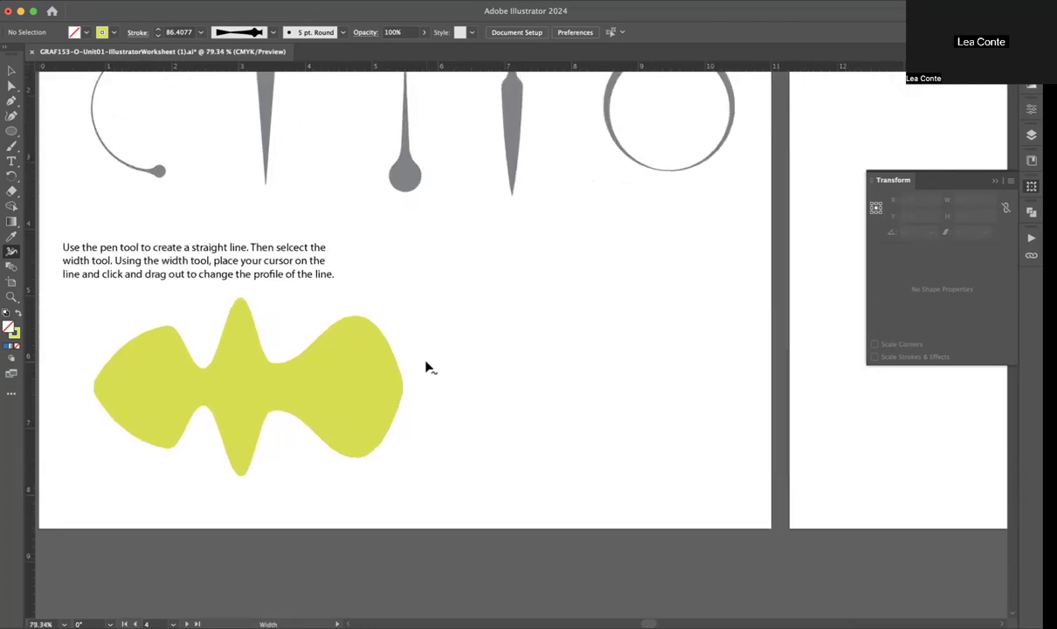
key(p)
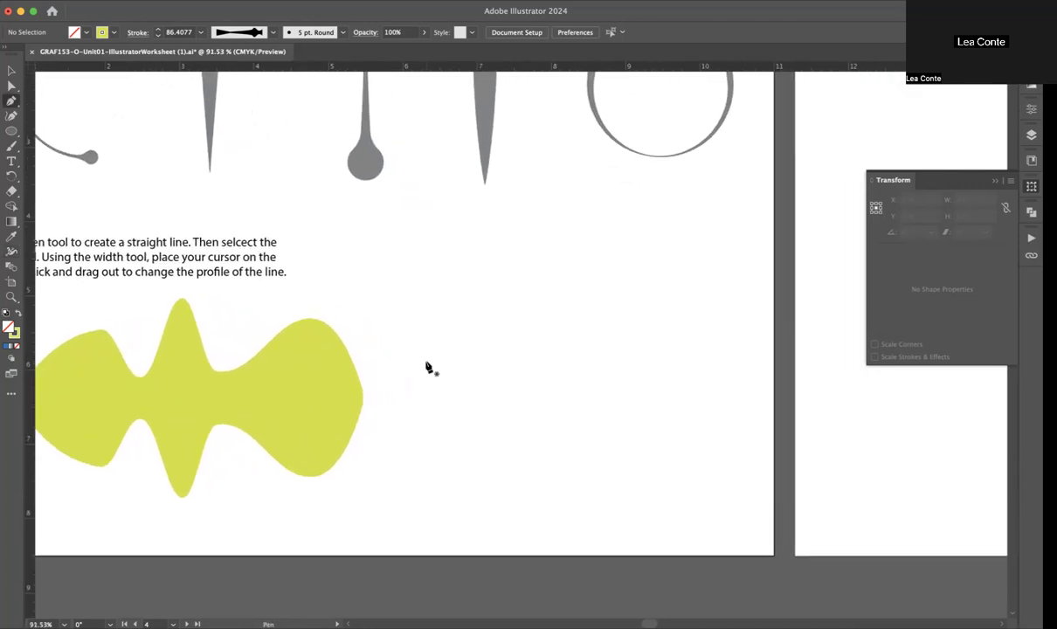
click(425, 303)
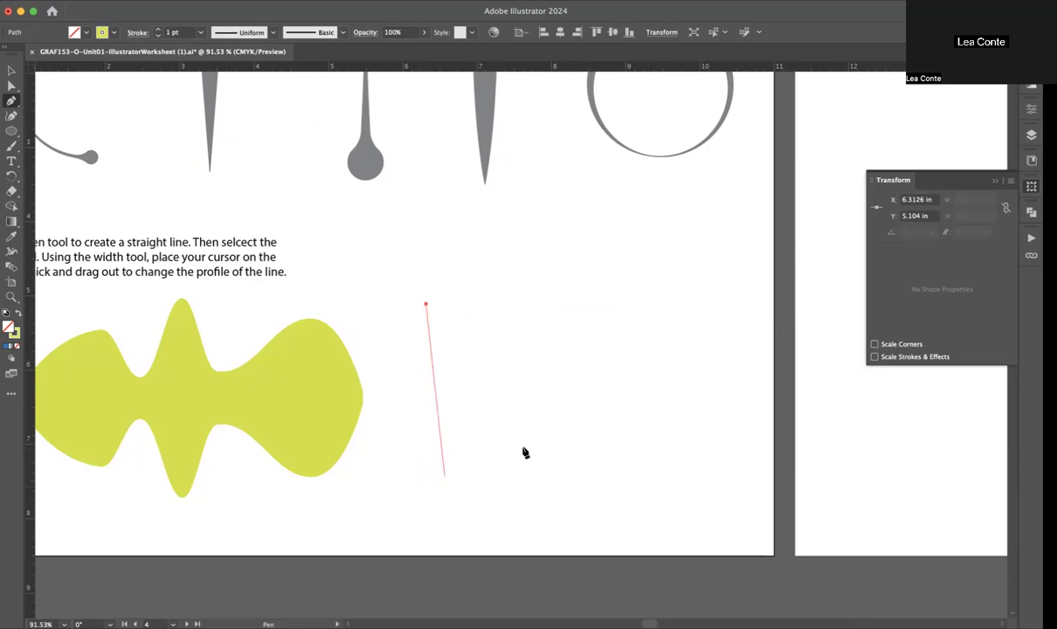
click(669, 306)
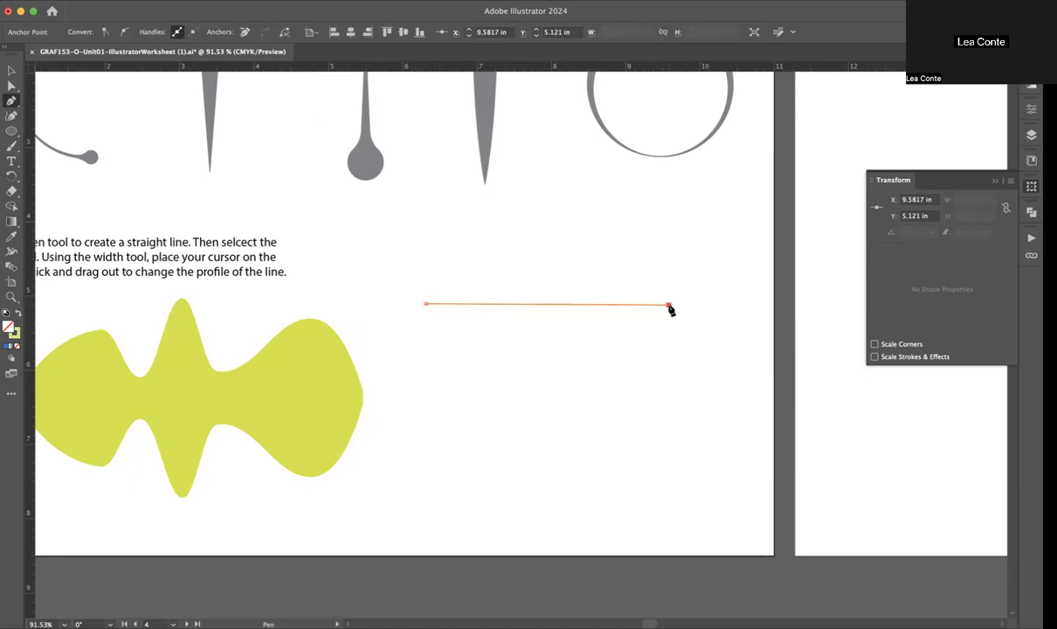
key(v)
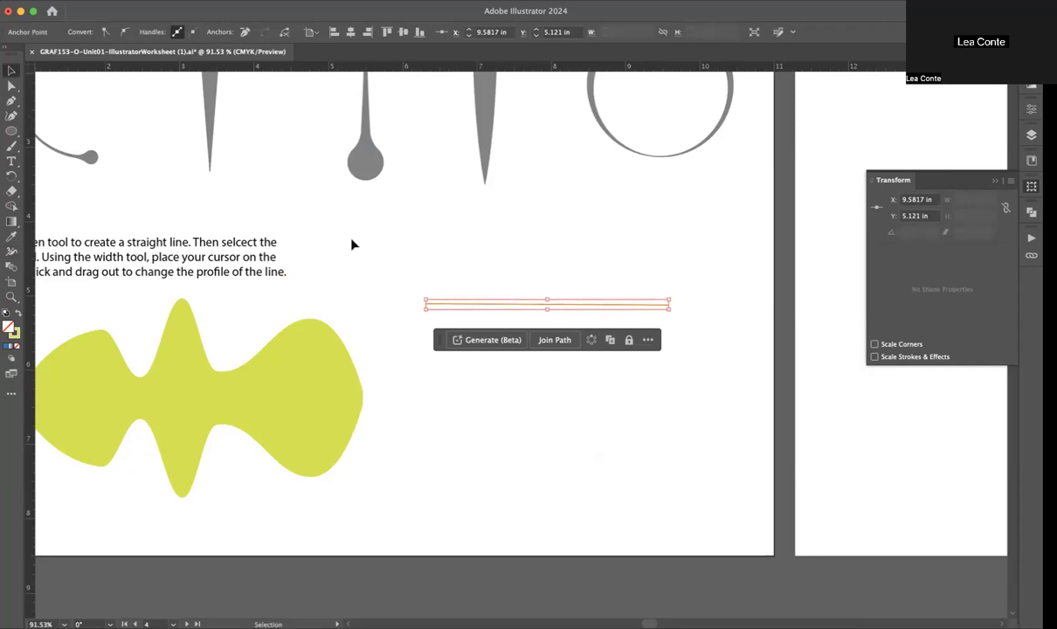
click(486, 284)
click(521, 306)
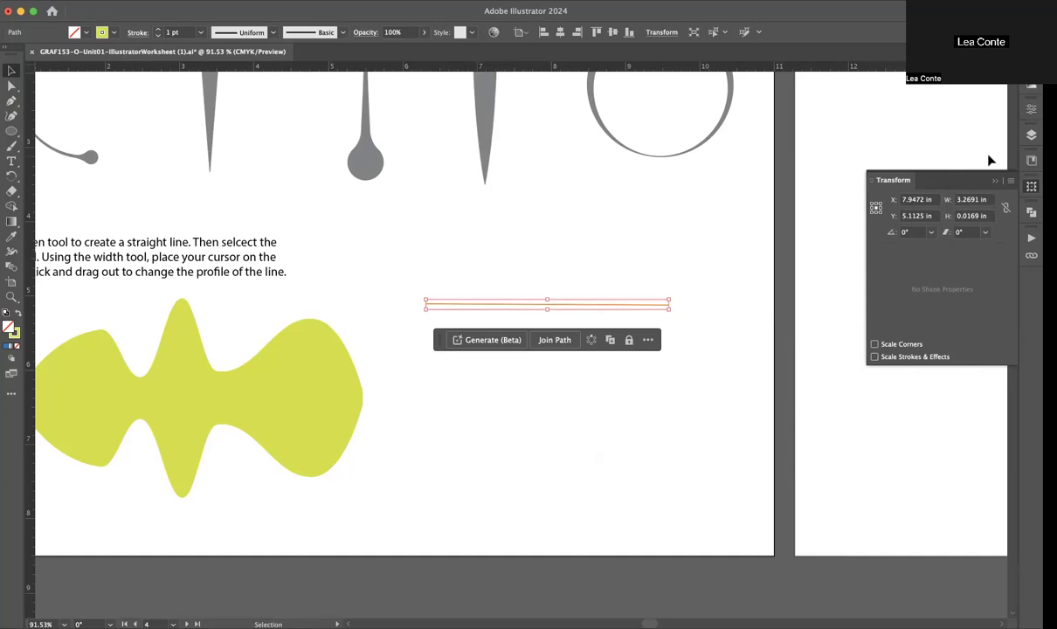
Step: Set the new line's stroke weight to 10 pt
click(158, 28)
click(158, 29)
click(158, 29)
click(158, 29)
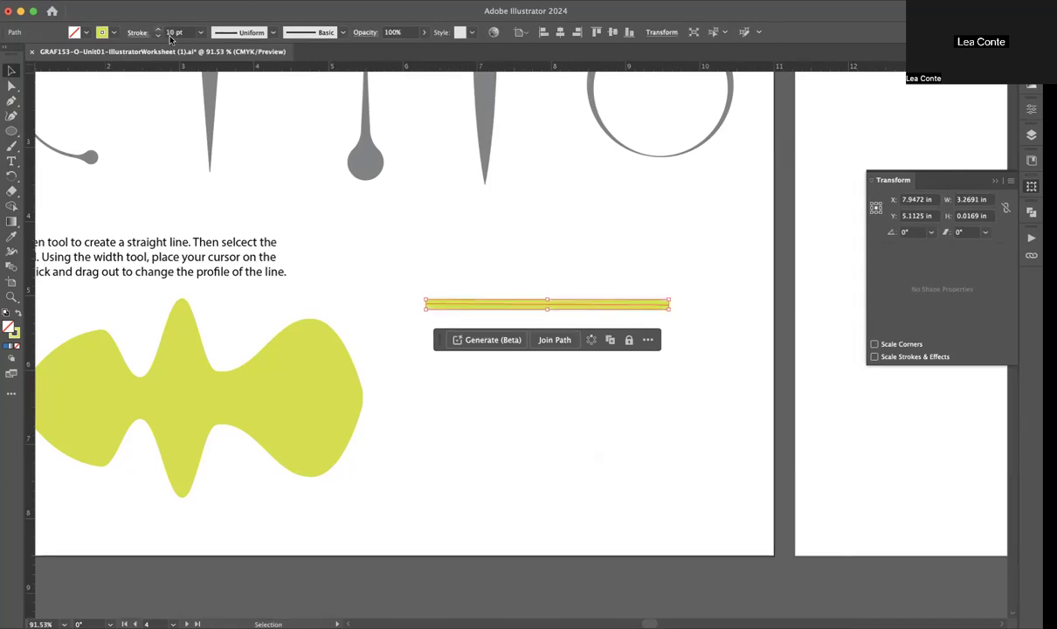
Step: Move the line up by about 0.39 in
click(518, 249)
scroll(519, 250, up, 5)
scroll(518, 250, right, 4)
scroll(519, 249, down, 2)
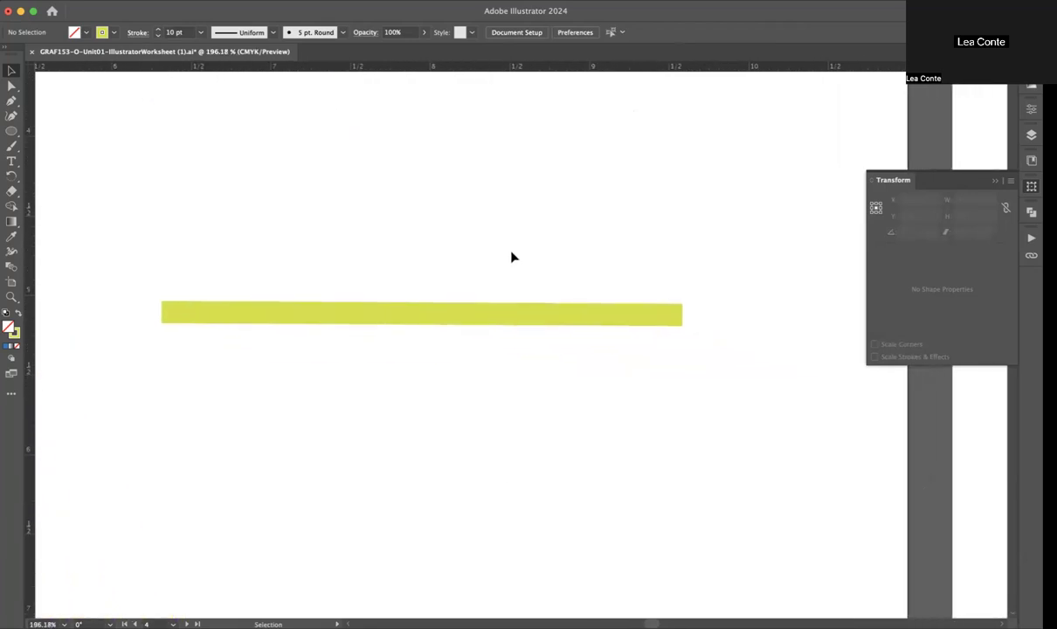
click(486, 313)
drag(495, 313, 496, 257)
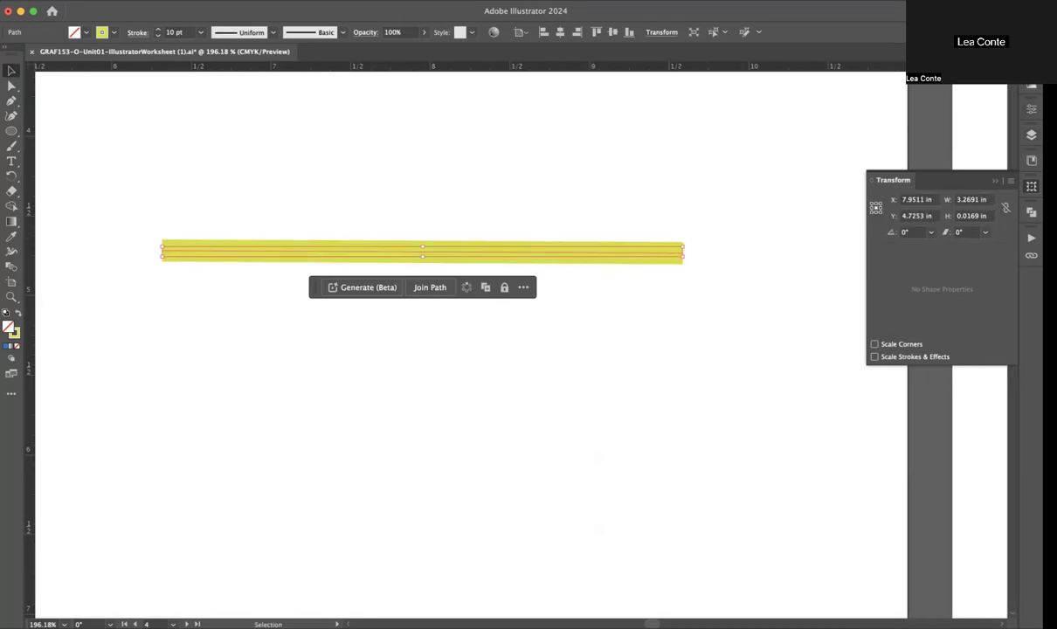
Step: Give the line's stroke a round cap at both ends
click(1032, 108)
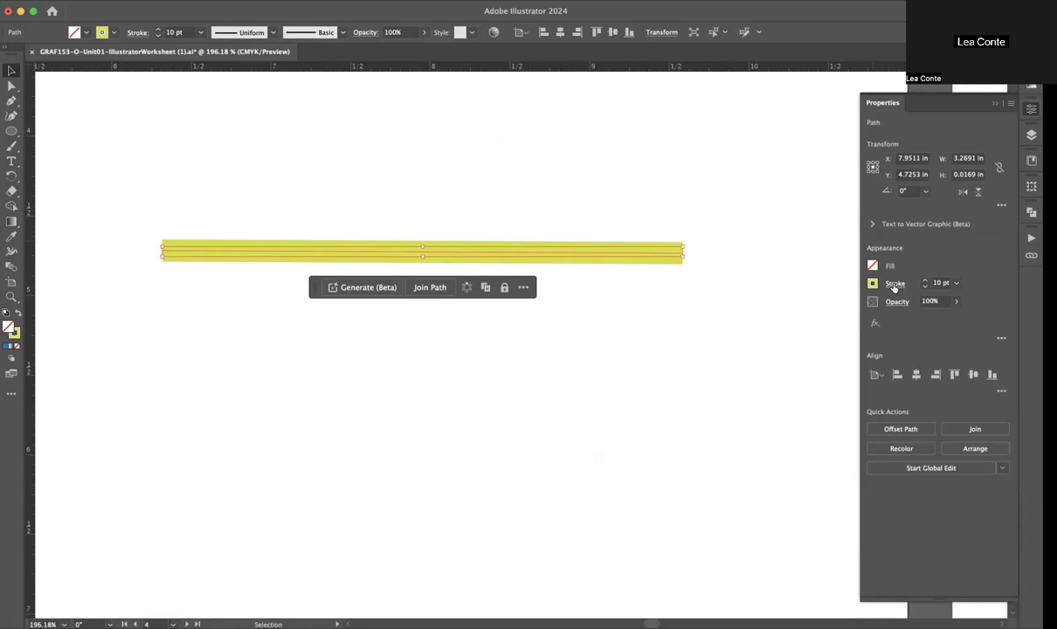
click(895, 284)
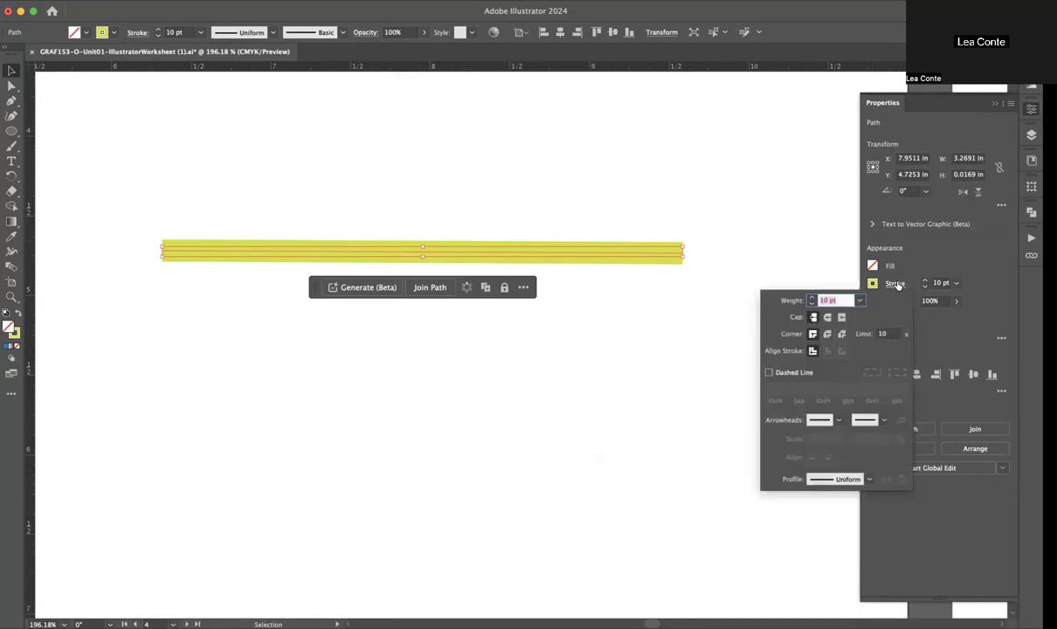
click(827, 320)
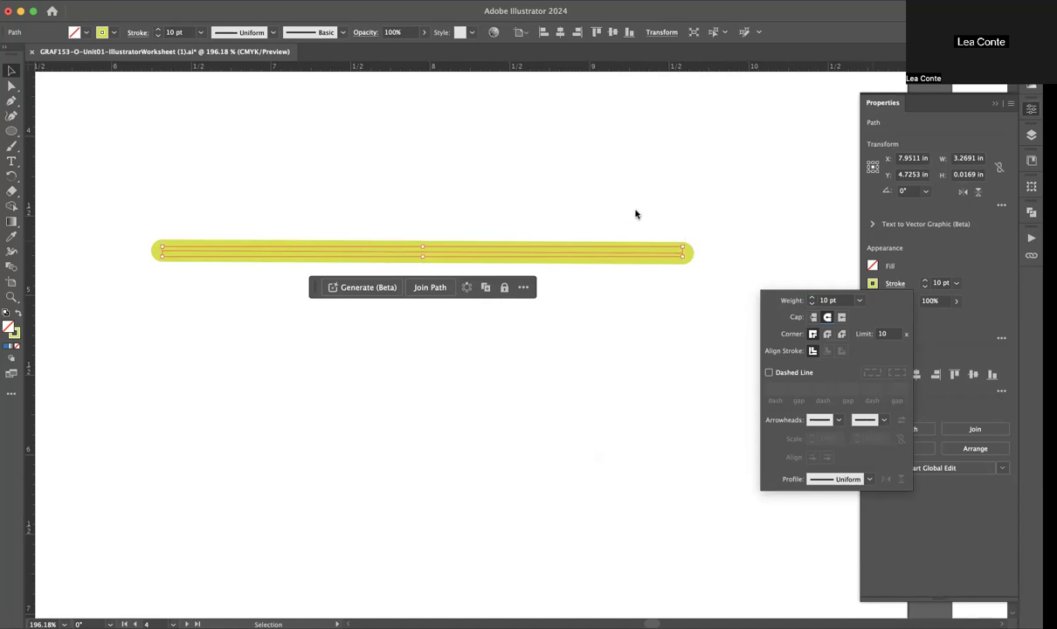
key(Escape)
Step: Use the Width tool to swell the line's right end into a bulb about 190.2 pt wide and shift the inner width point toward the middle
key(shift+w)
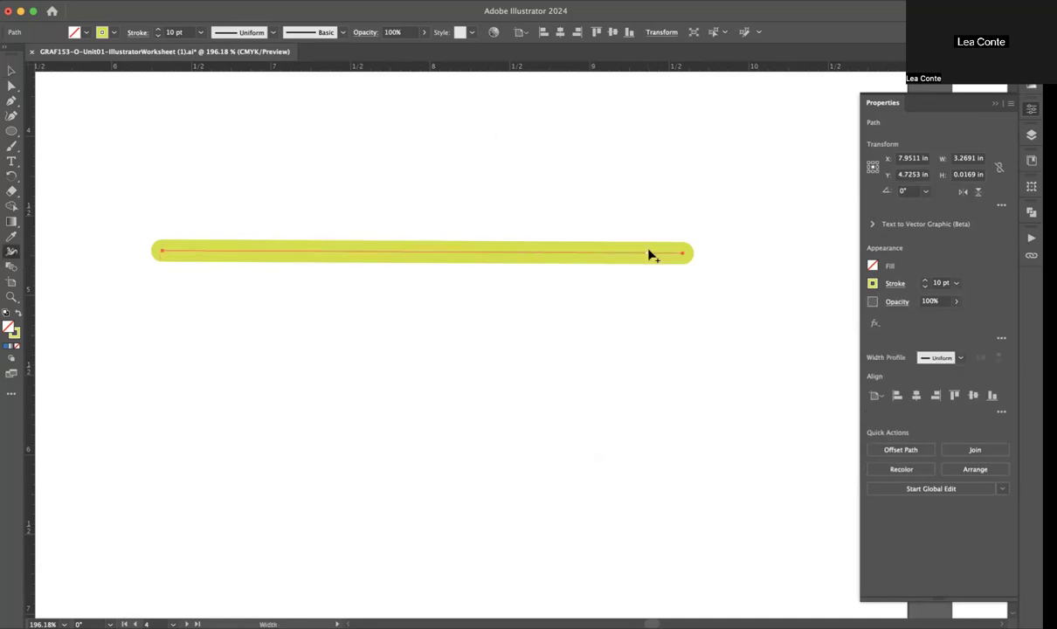
mouse_move(682, 253)
mouse_down()
mouse_move(681, 226)
mouse_move(678, 373)
mouse_up()
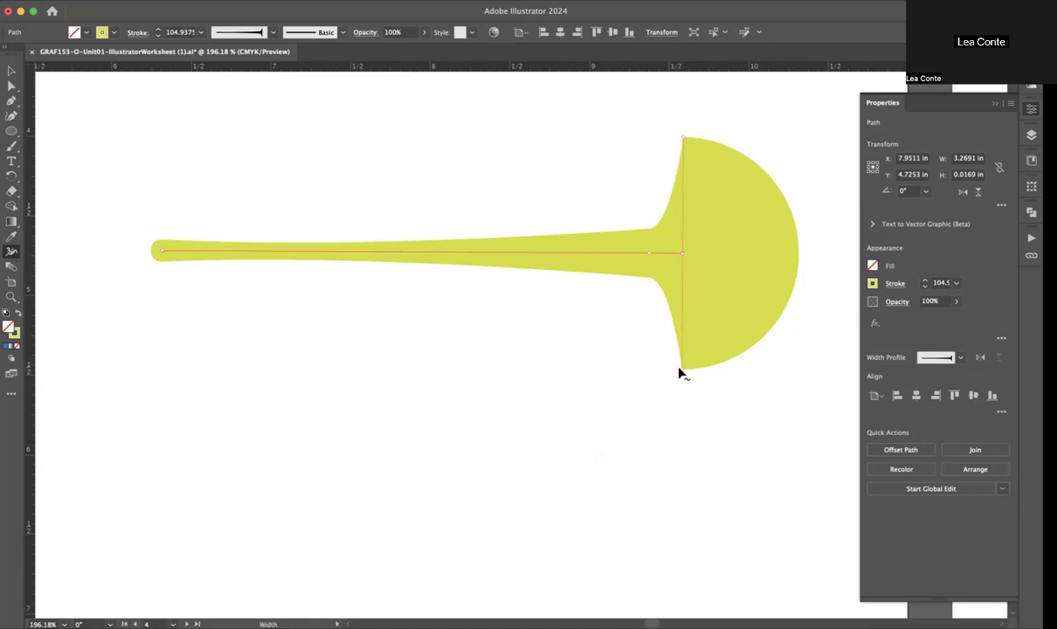
drag(686, 422, 688, 462)
mouse_move(651, 256)
mouse_down()
mouse_move(496, 261)
mouse_move(497, 321)
mouse_up()
scroll(544, 309, down, 2)
scroll(544, 315, down, 10)
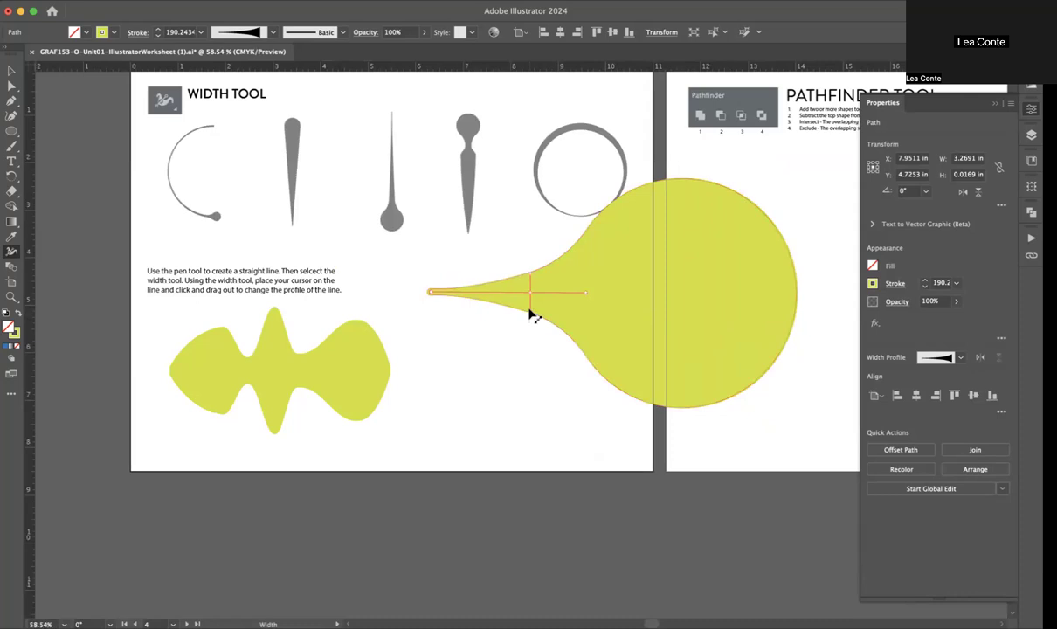
drag(531, 311, 531, 317)
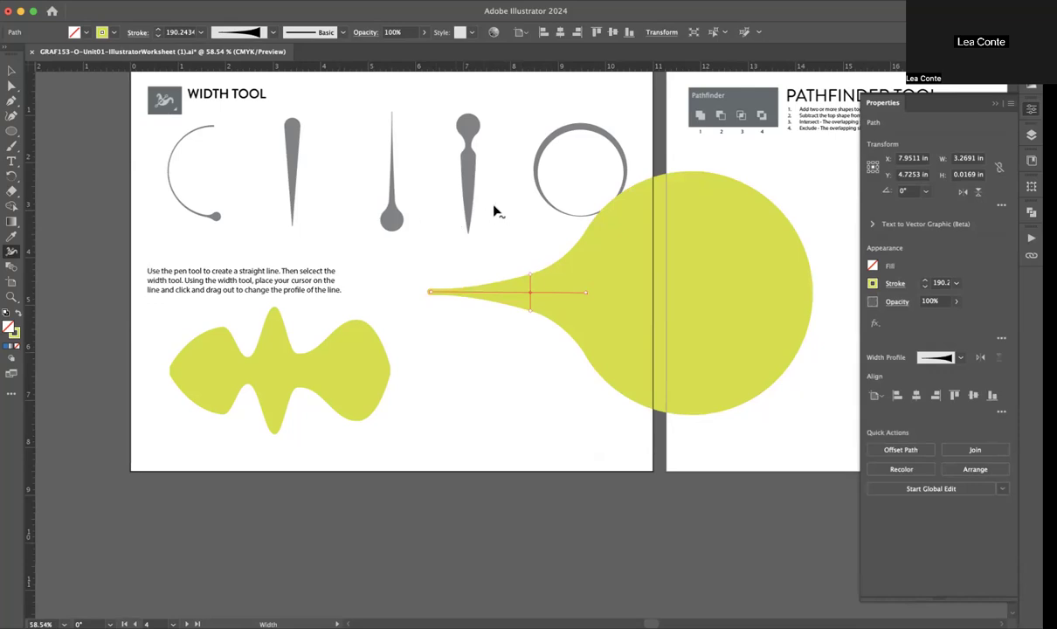
Step: Move the bulb-ended line left and slightly down so it sits within the Width Tool page
key(v)
click(533, 400)
click(739, 312)
mouse_move(739, 312)
mouse_down()
mouse_move(648, 361)
mouse_move(559, 335)
mouse_up()
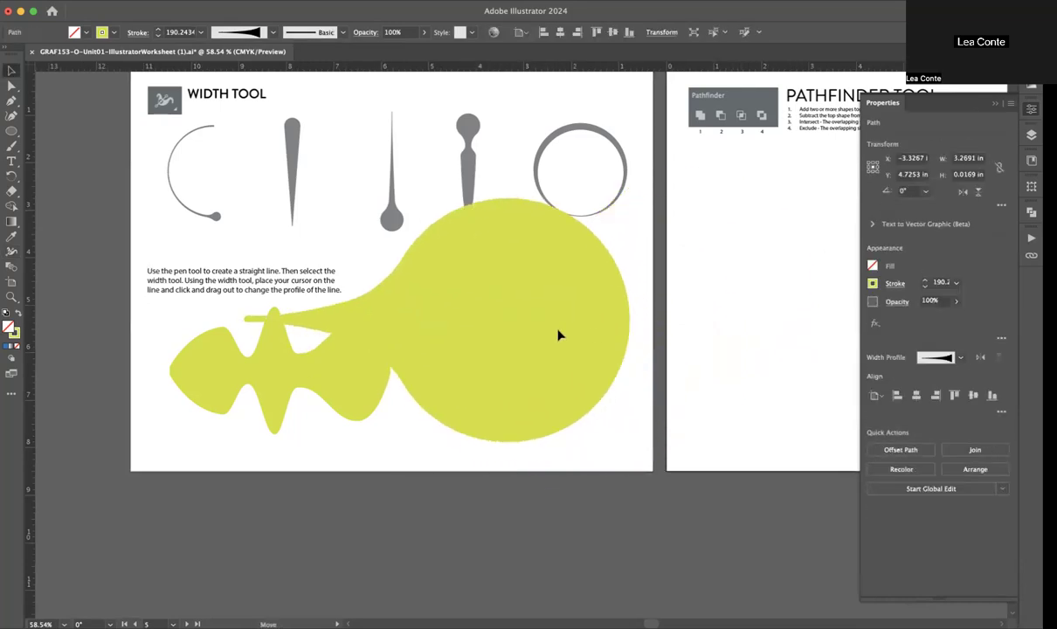
click(698, 311)
Step: Look over the Pathfinder Tool and Shape Builder worksheet pages and their instructions
scroll(698, 311, right, 5)
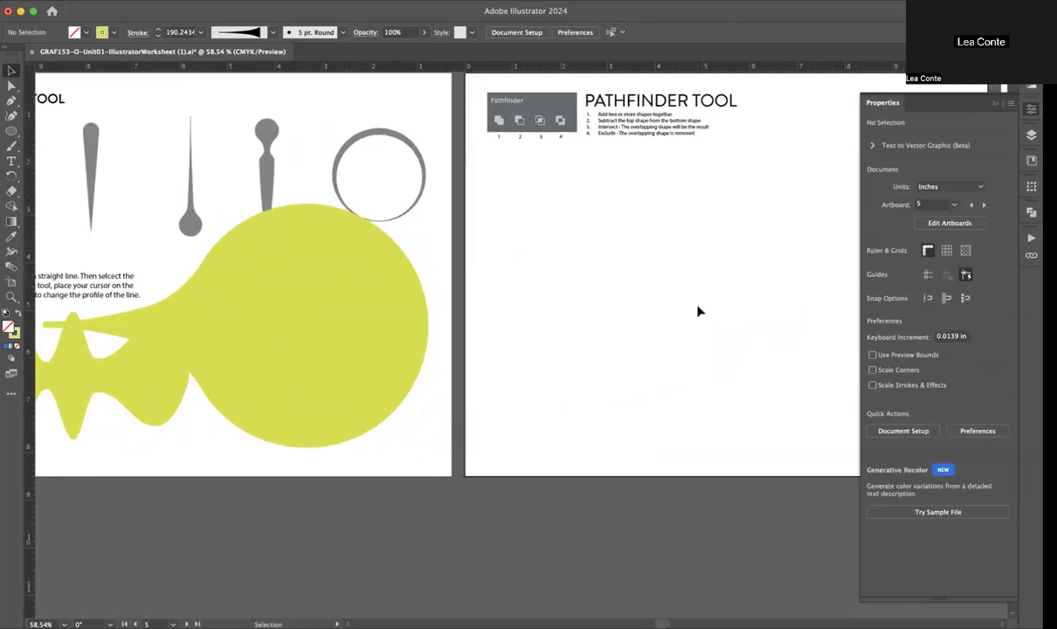
scroll(698, 311, right, 5)
scroll(697, 311, down, 1)
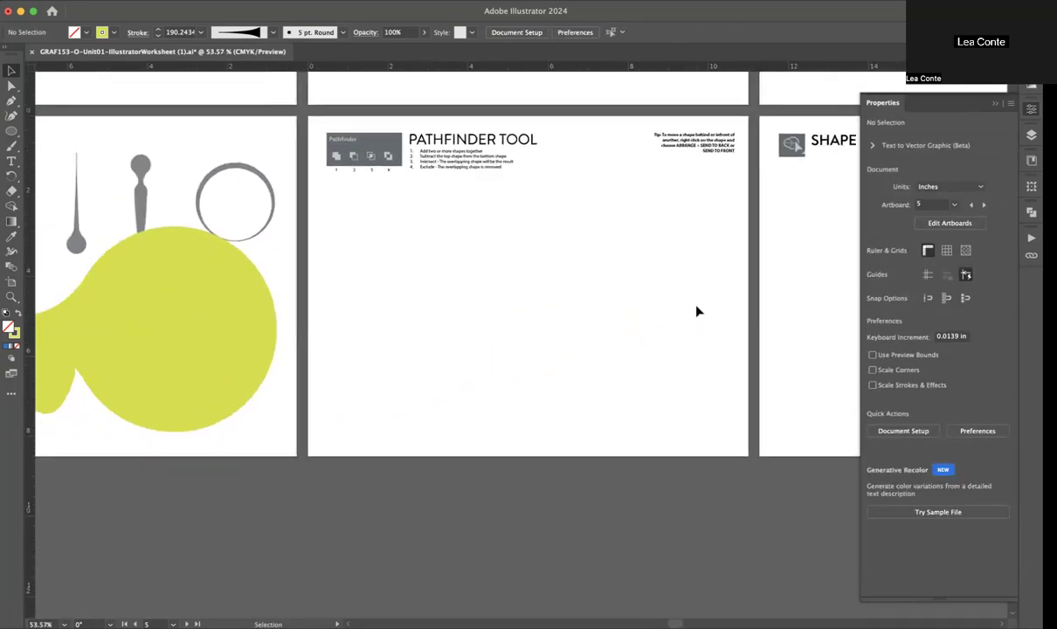
scroll(697, 311, down, 1)
scroll(697, 310, right, 4)
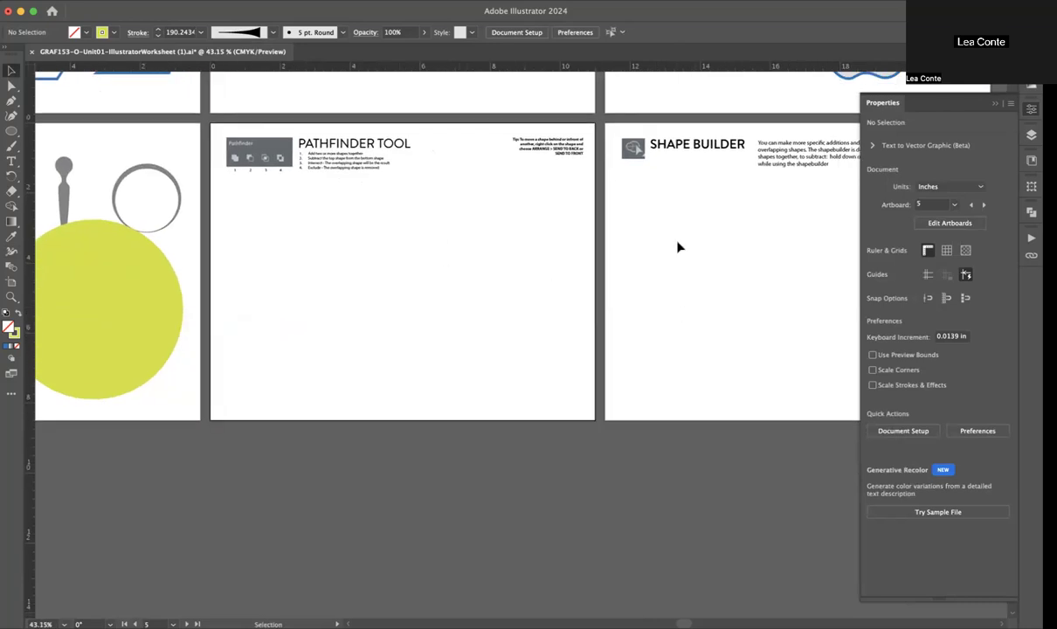
scroll(746, 227, right, 5)
scroll(746, 227, up, 1)
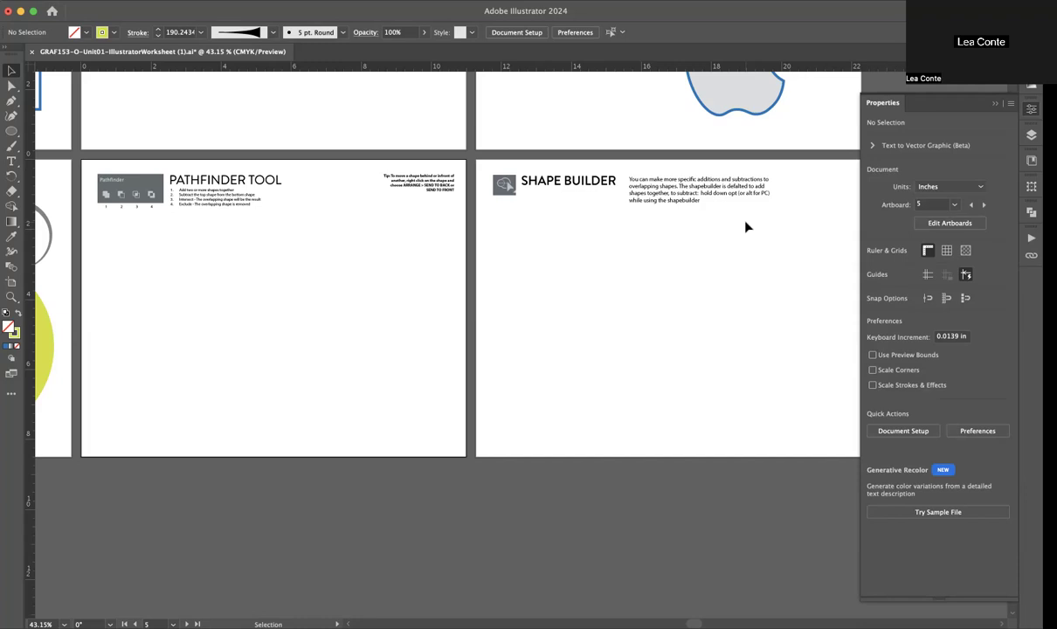
scroll(358, 264, up, 5)
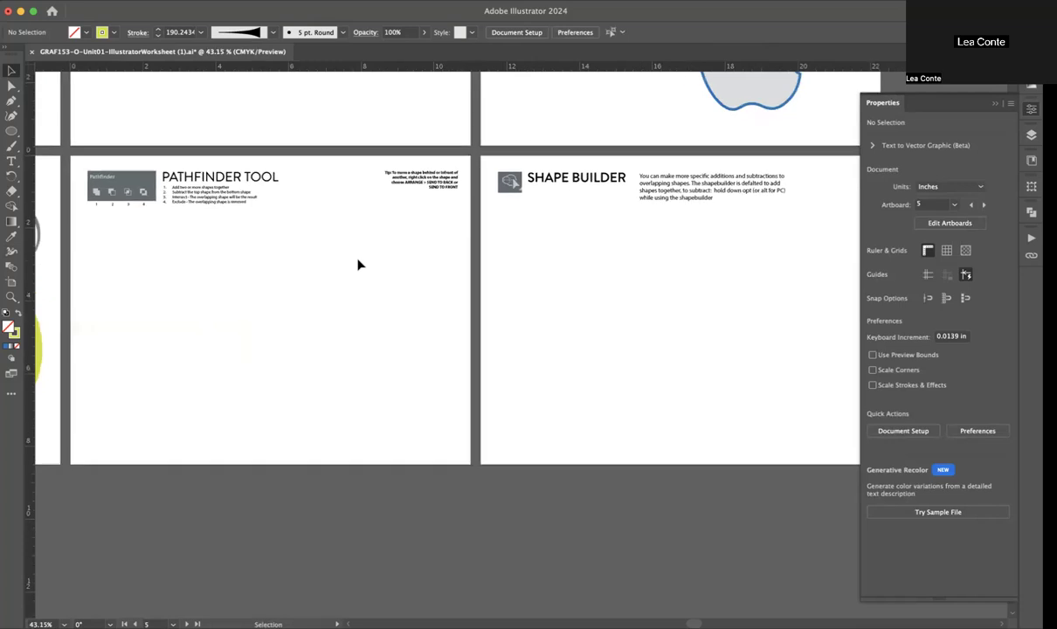
Step: Draw a circle about 2.92 in wide below the Pathfinder Tool instructions, with a red fill and no stroke
scroll(358, 263, left, 5)
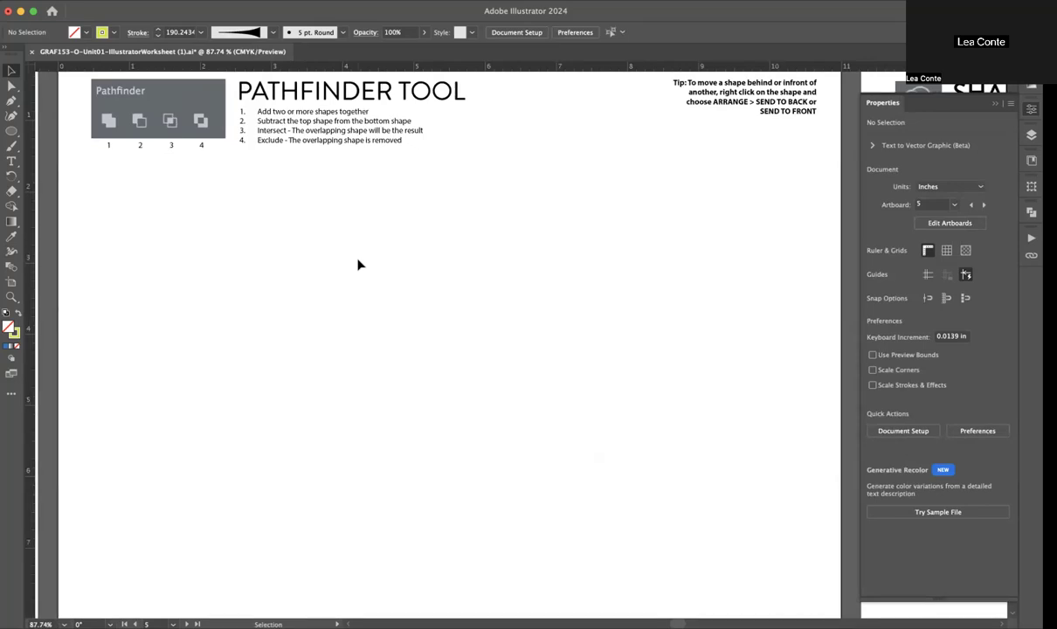
click(11, 132)
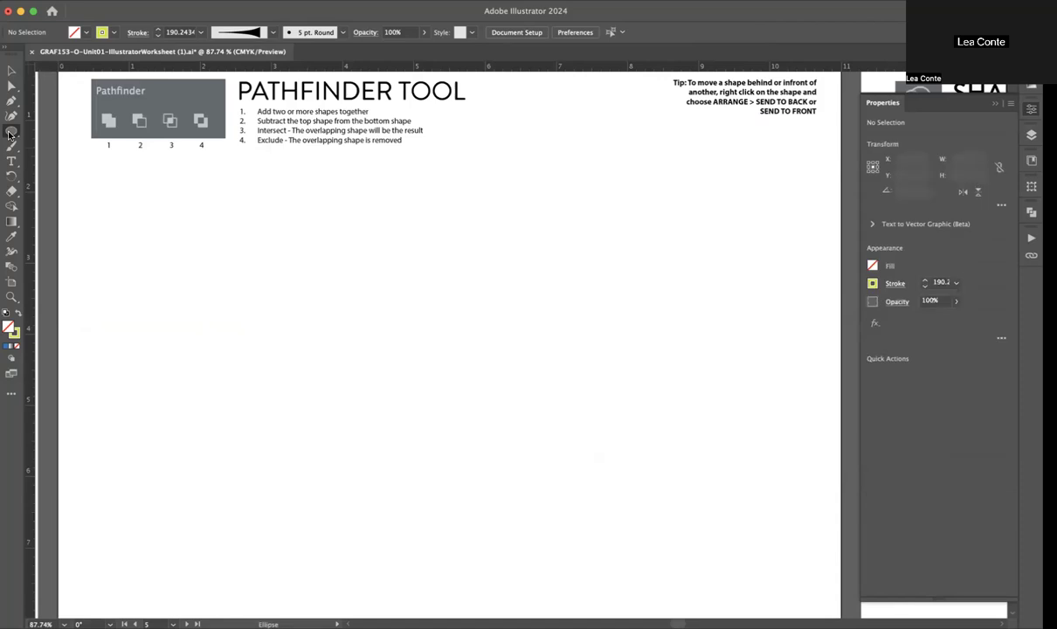
mouse_move(217, 235)
mouse_down()
mouse_move(323, 390)
mouse_move(366, 431)
mouse_move(405, 441)
mouse_up()
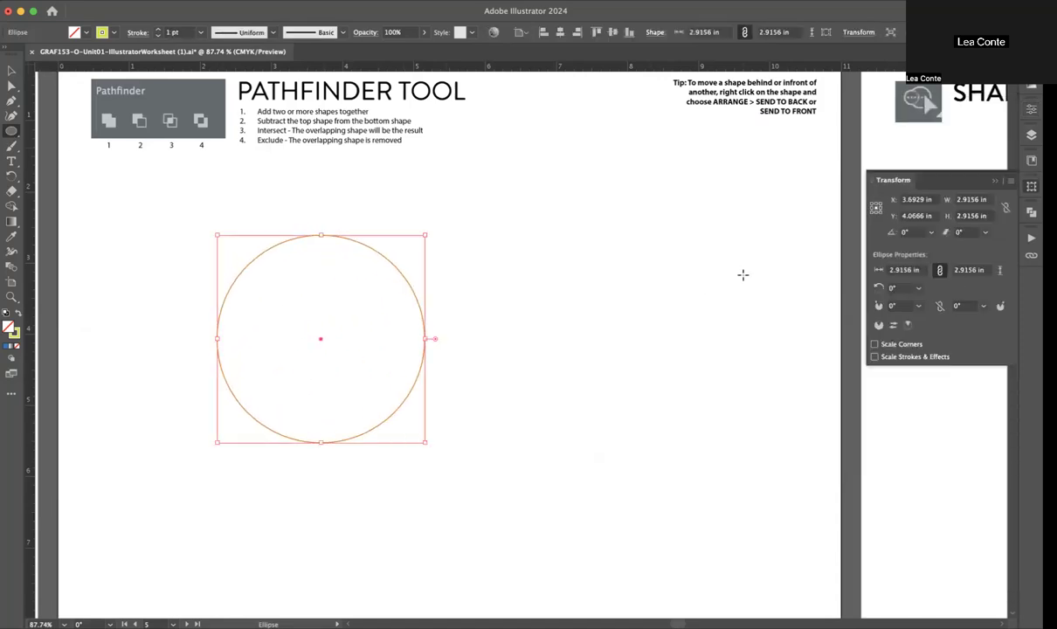
click(111, 32)
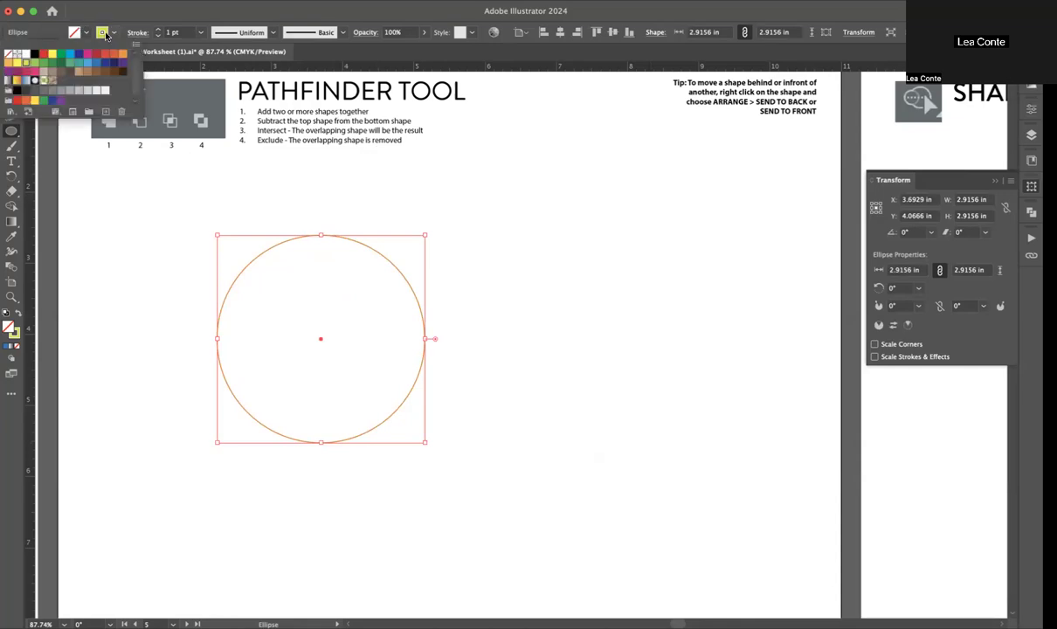
click(8, 55)
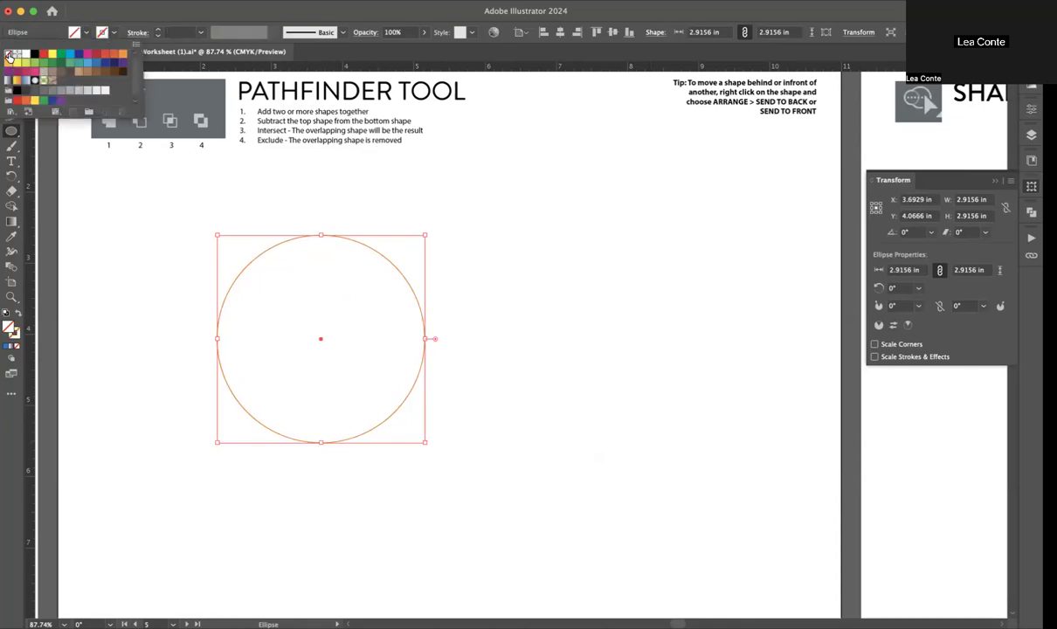
click(88, 35)
click(105, 56)
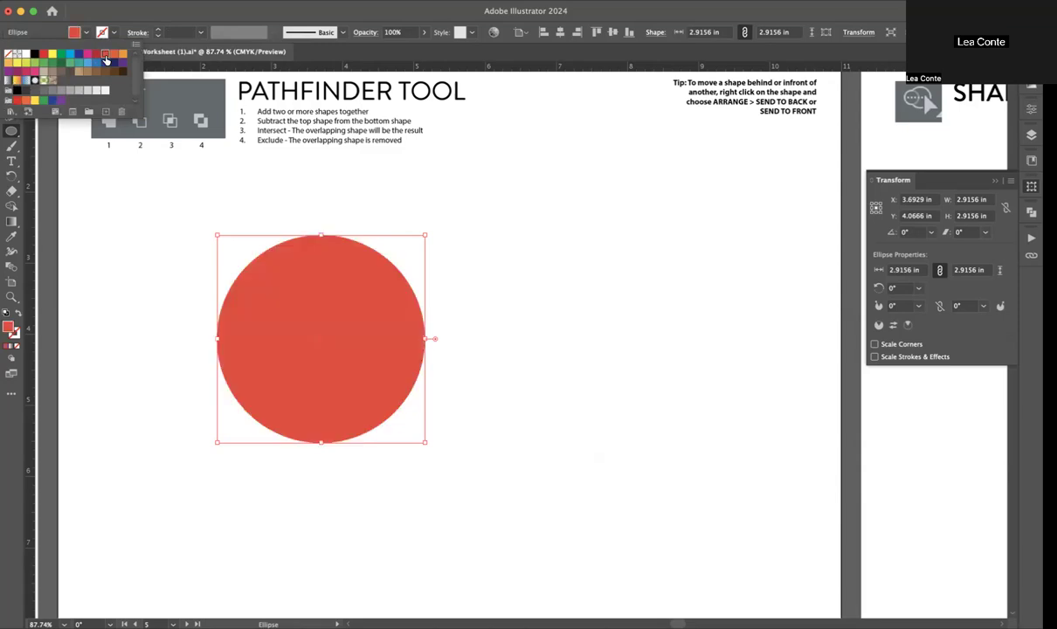
Step: Draw a second circle about 2.49 in wide to the right of the red one and fill it light green
key(v)
click(504, 296)
key(l)
drag(492, 259, 669, 425)
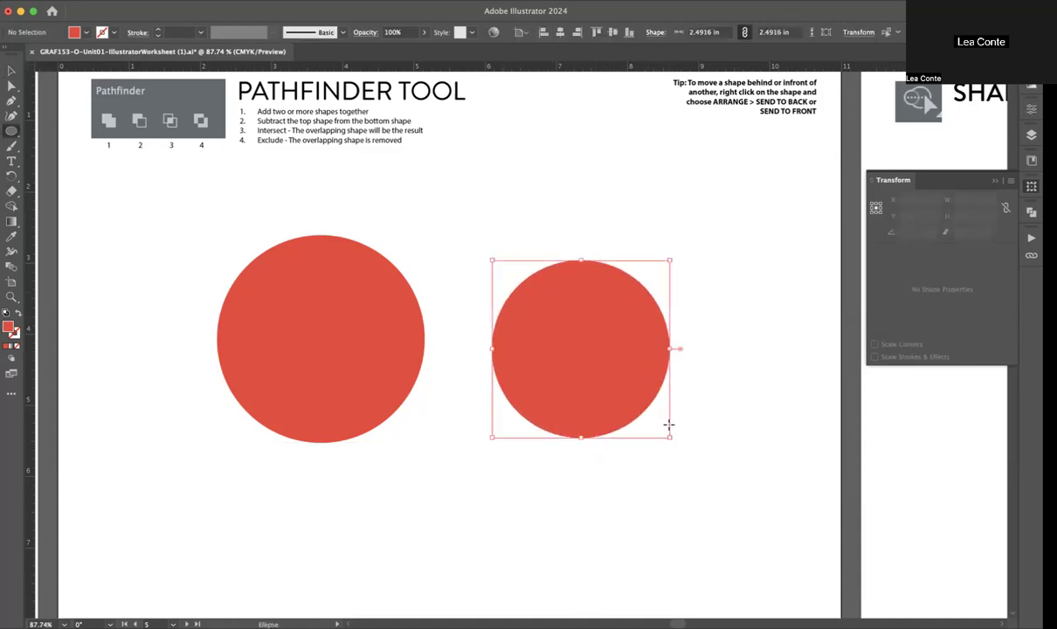
click(86, 34)
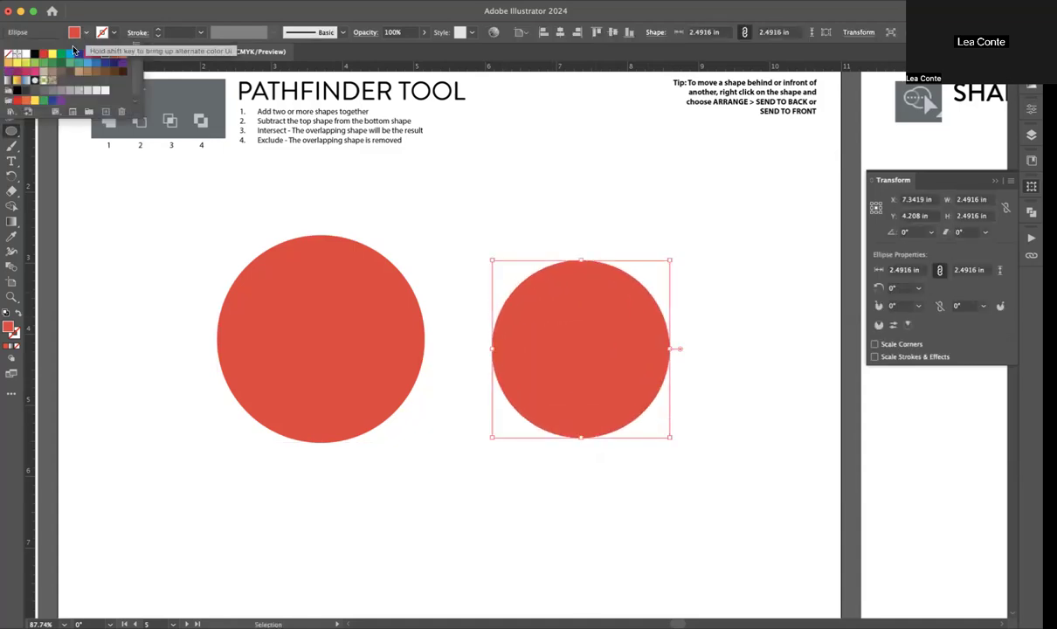
click(60, 64)
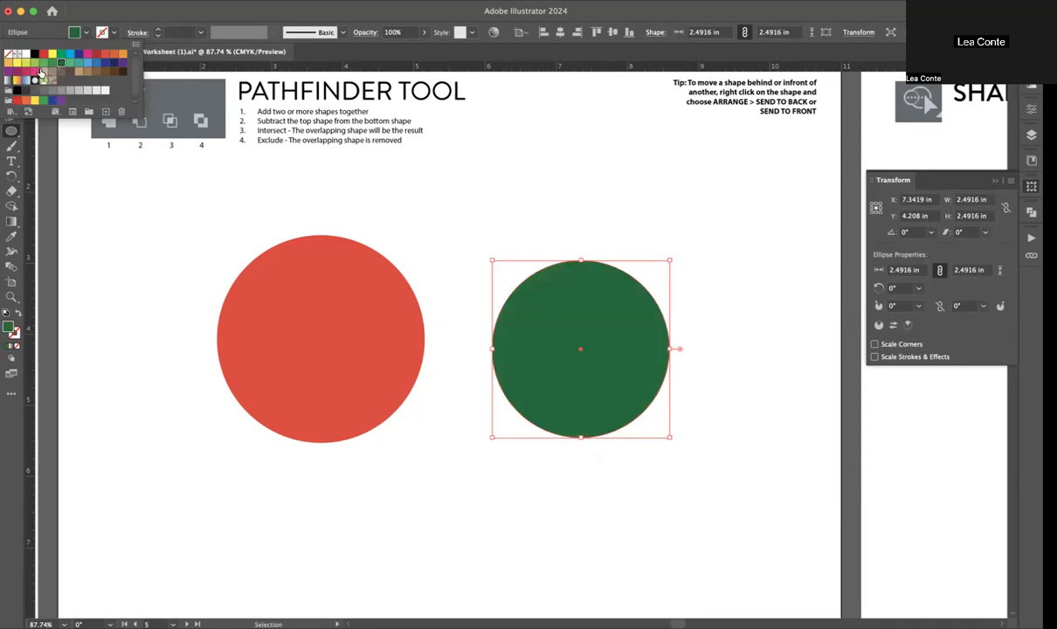
click(42, 65)
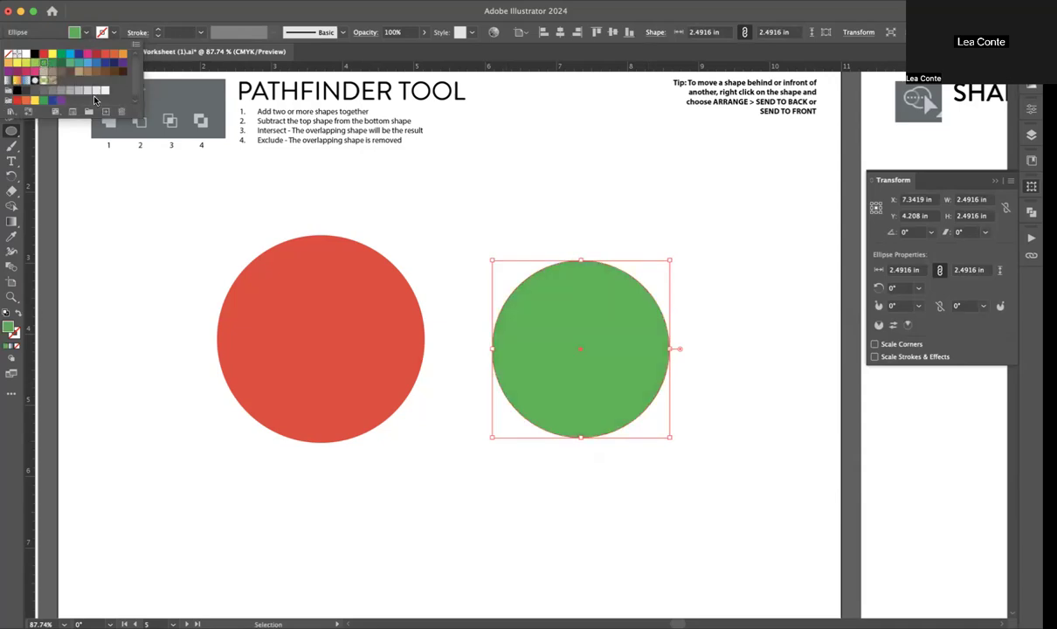
Step: Move the green circle left so it overlaps the right edge of the red circle
key(v)
click(485, 203)
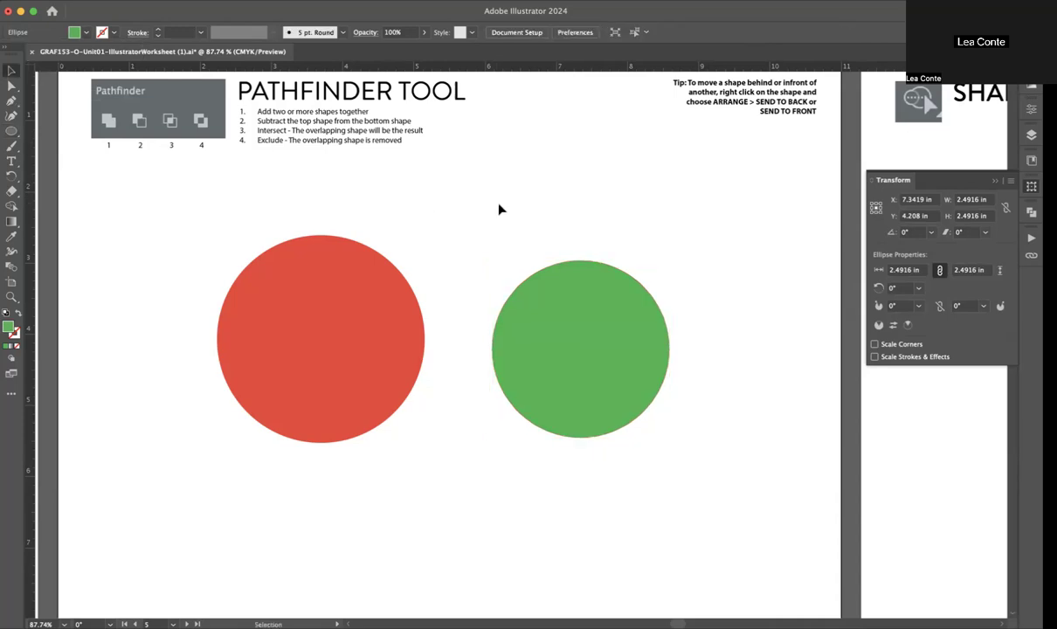
drag(556, 325, 441, 324)
click(629, 241)
Step: Select both circles and examine where the Pathfinder shape modes are available, including the standalone Pathfinder controls
click(1031, 109)
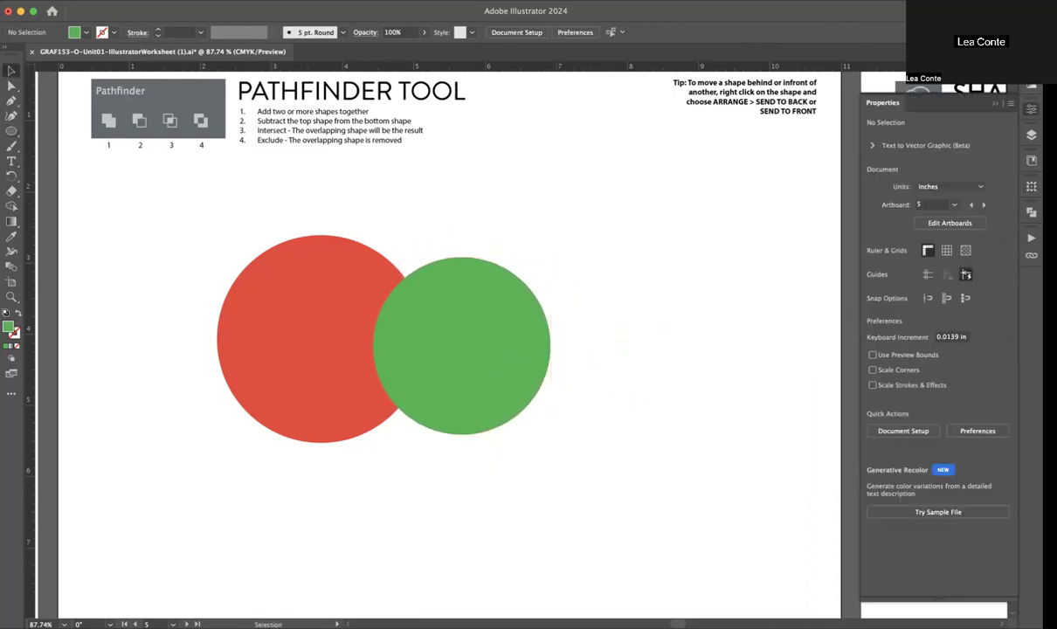
drag(566, 208, 258, 456)
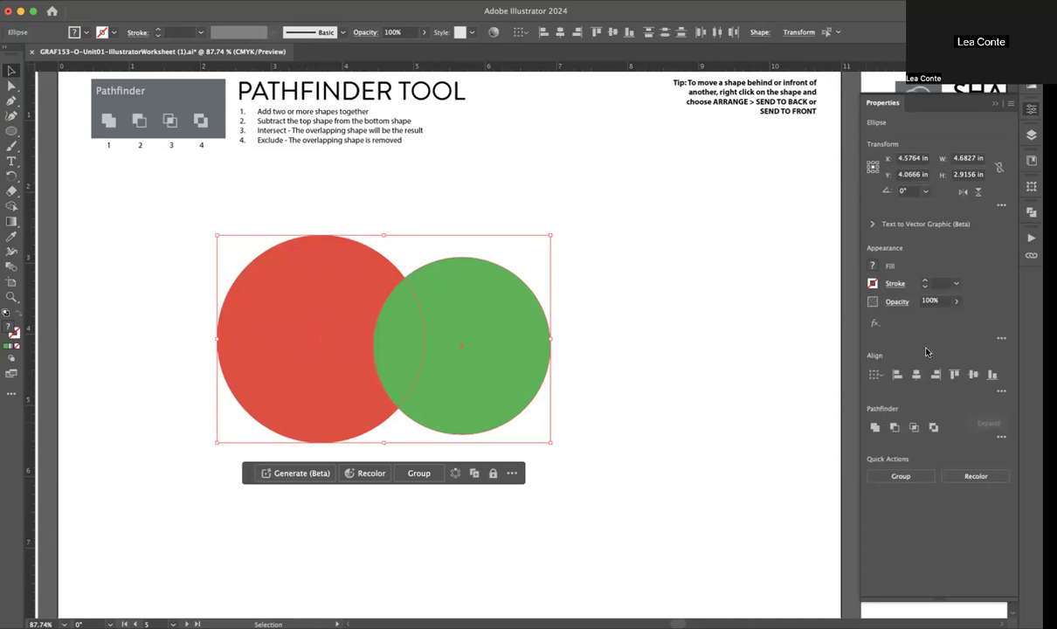
click(1031, 109)
click(1030, 109)
click(313, 1)
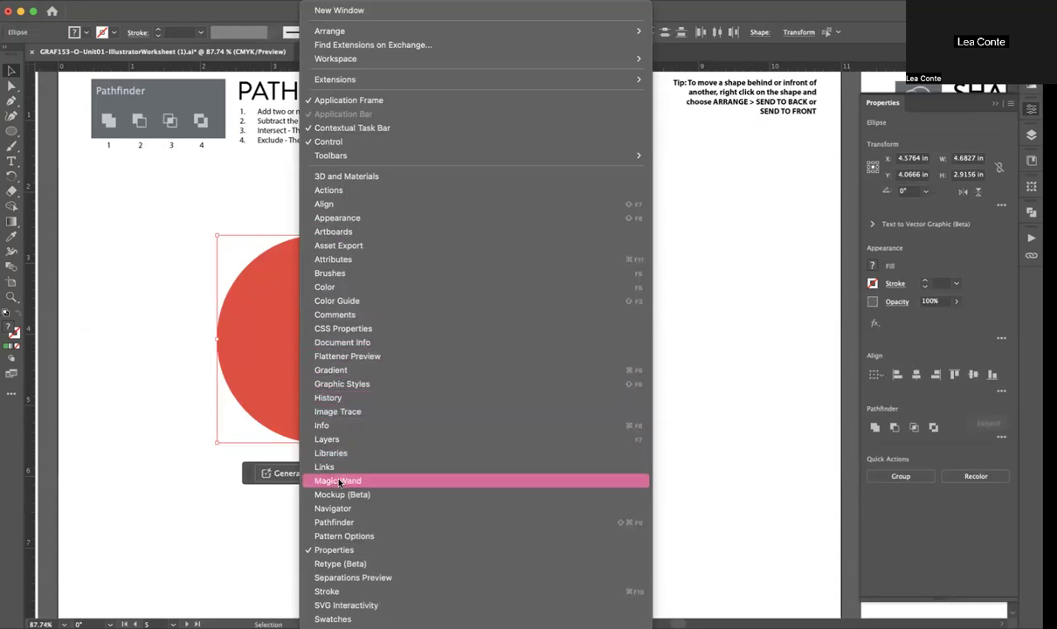
click(337, 522)
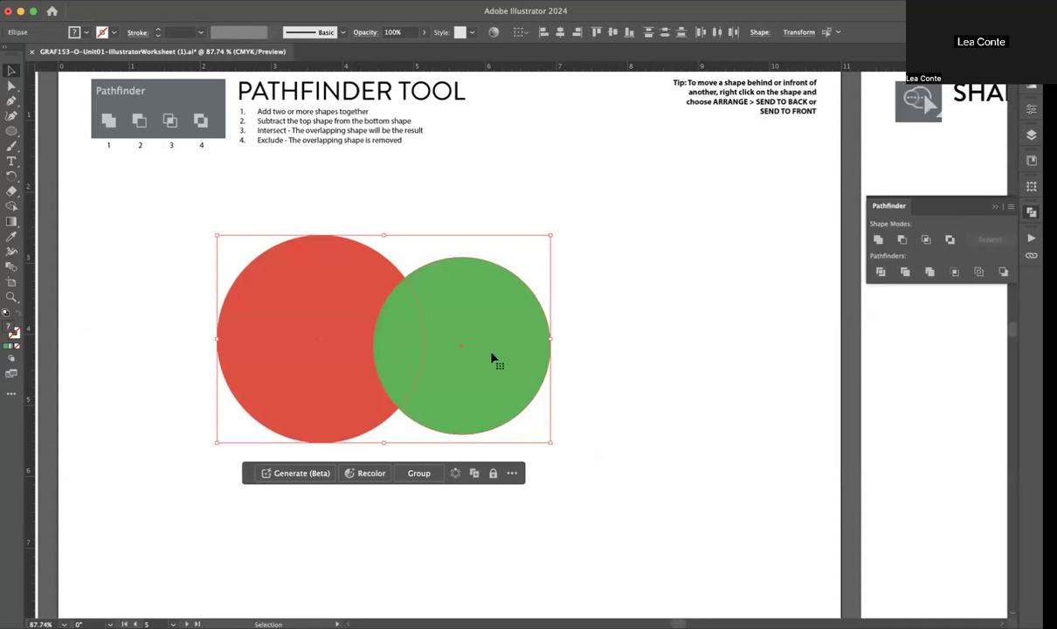
click(591, 268)
click(1031, 109)
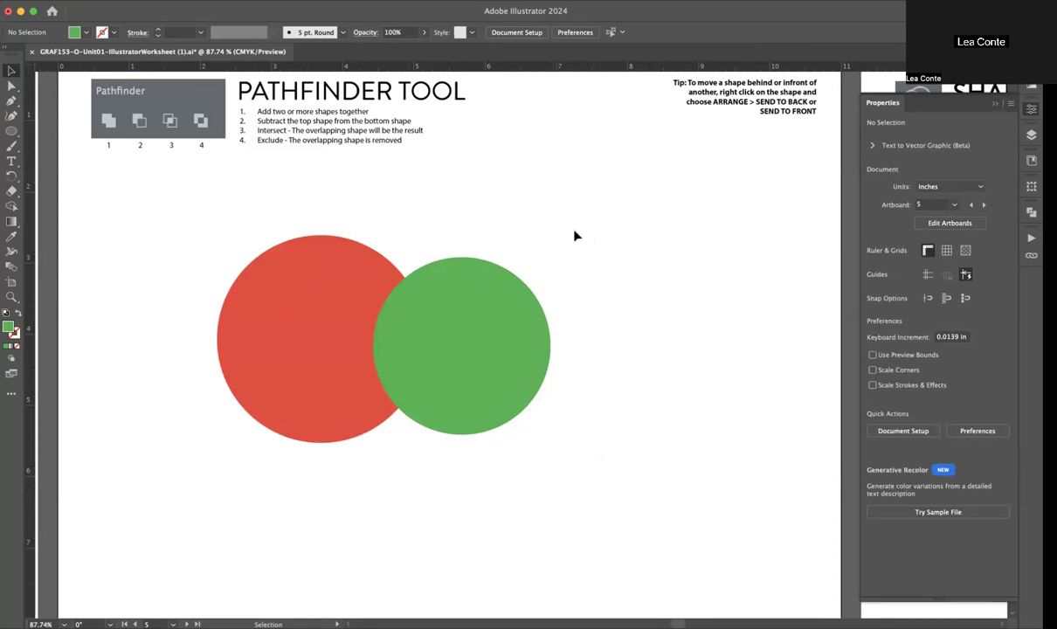
Step: Move both circles together up and left on the page, to just under the instructions
drag(583, 234, 189, 476)
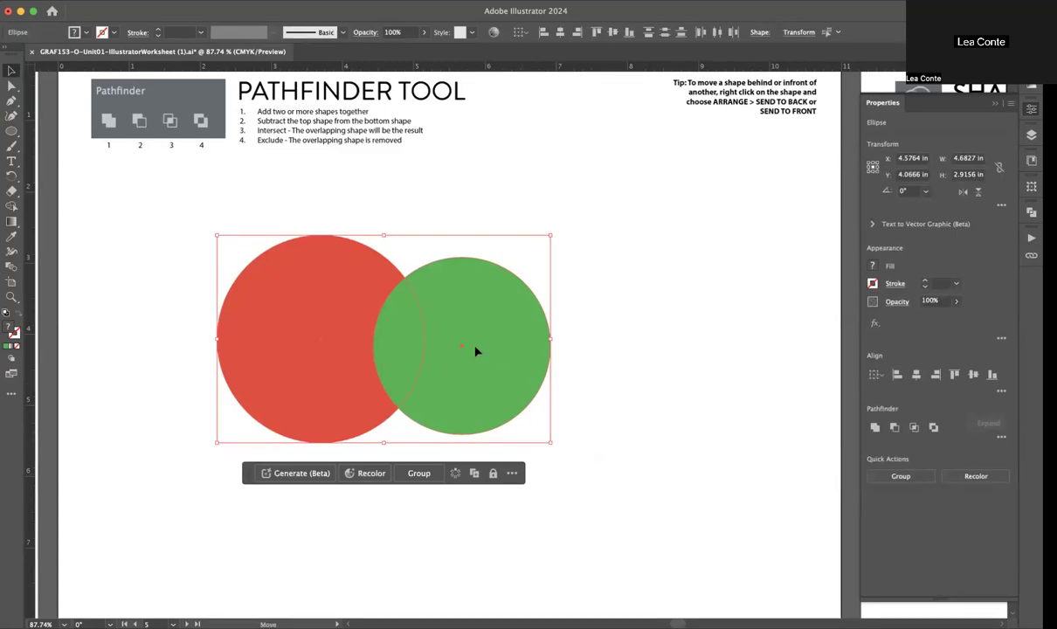
drag(476, 352, 357, 277)
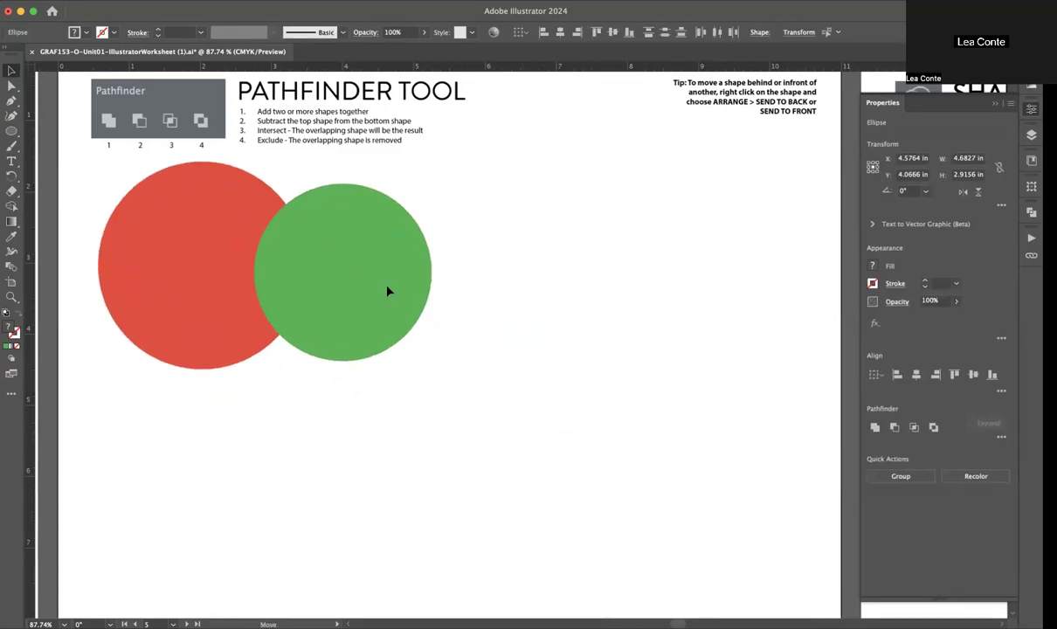
Step: Try Unite on the two overlapping circles to merge them into one shape, and undo it
click(874, 427)
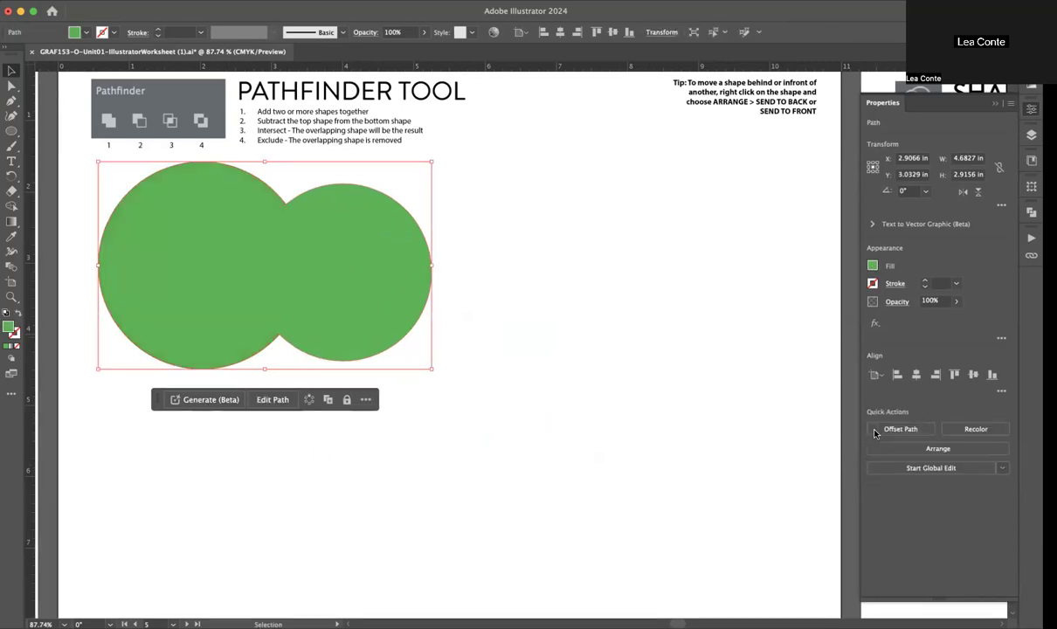
click(580, 307)
key(ctrl+z)
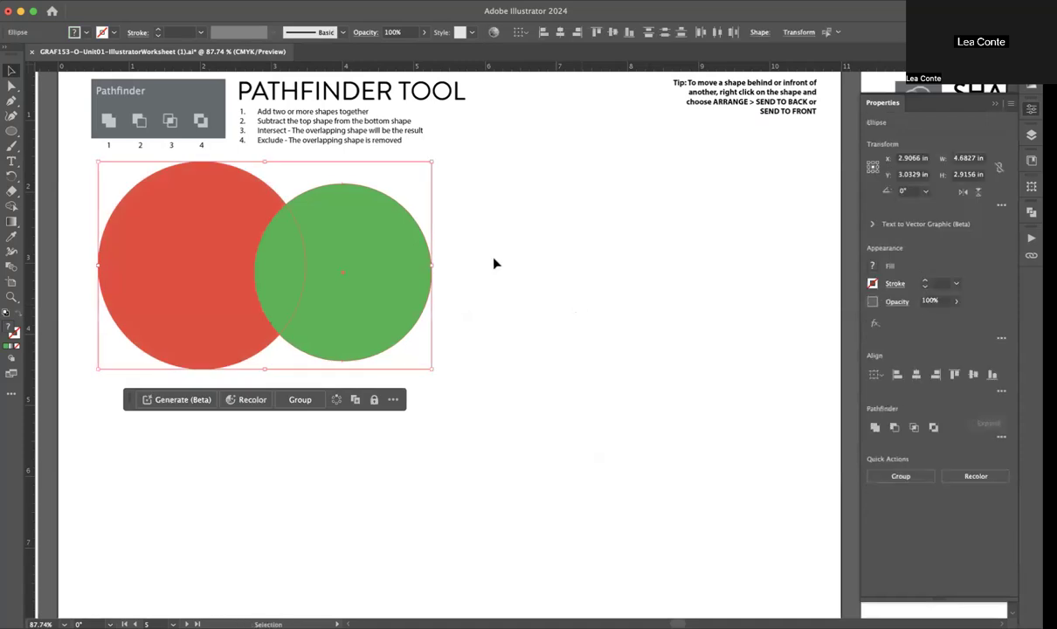
click(874, 427)
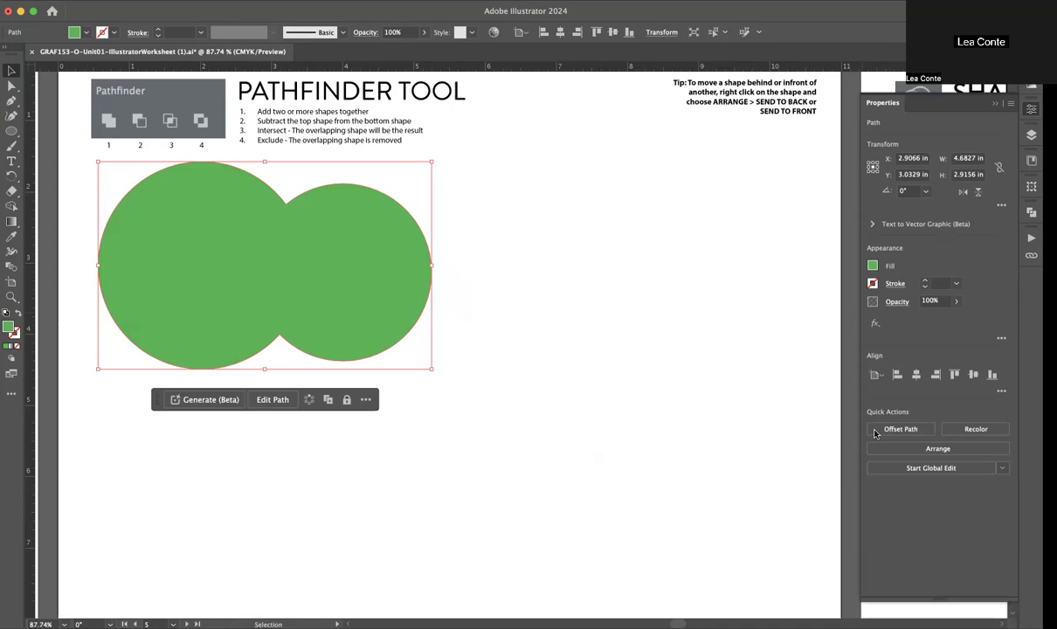
key(super+z)
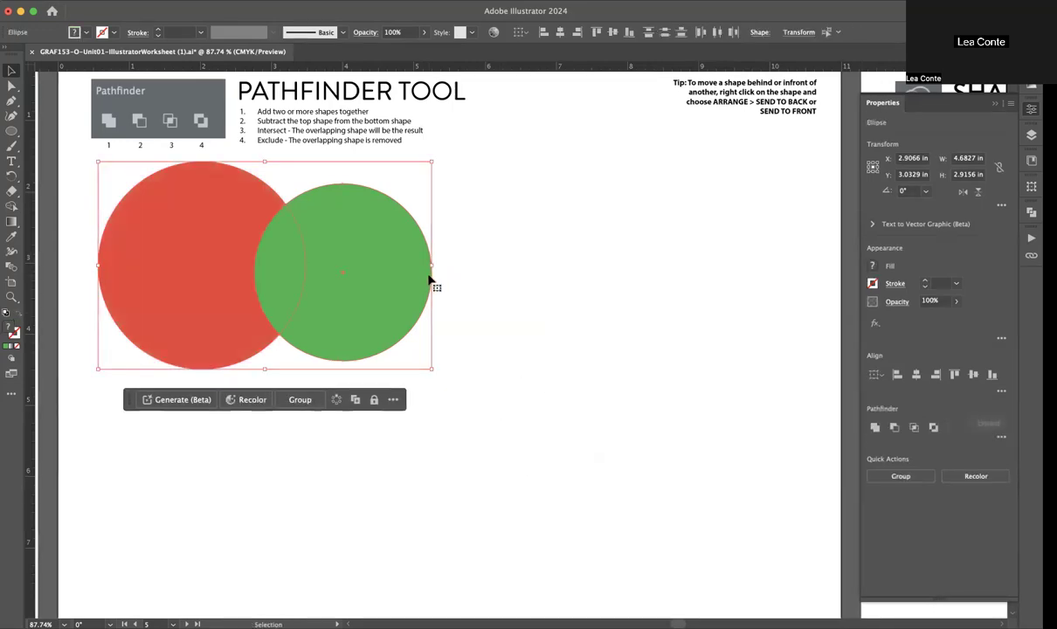
Step: Duplicate the pair of circles directly below the original and subtract the green circle from the red one with Minus Front
click(500, 193)
drag(469, 215, 303, 525)
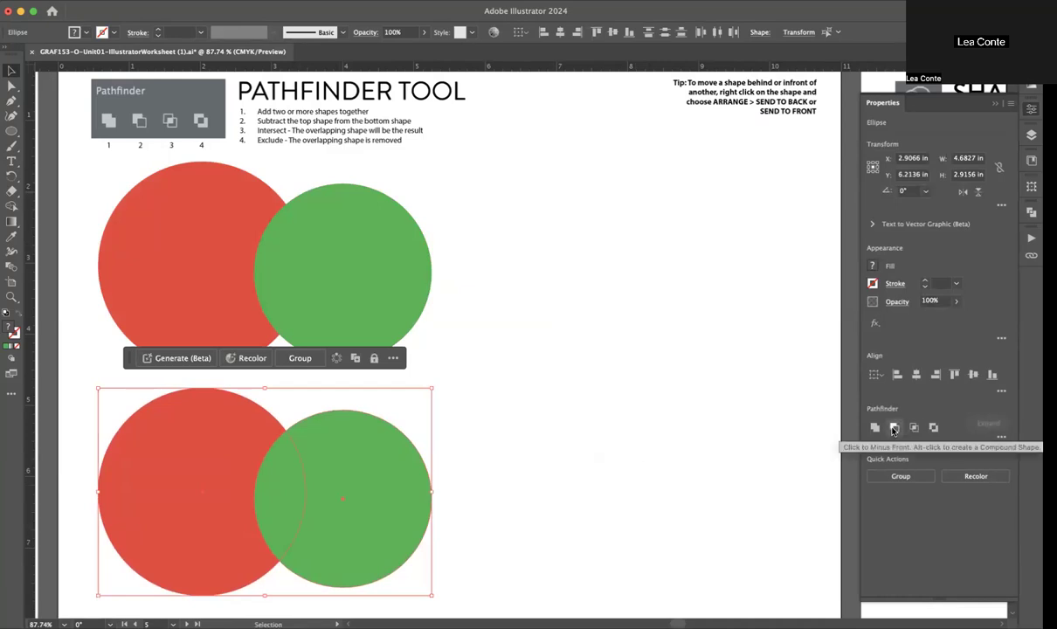
click(893, 427)
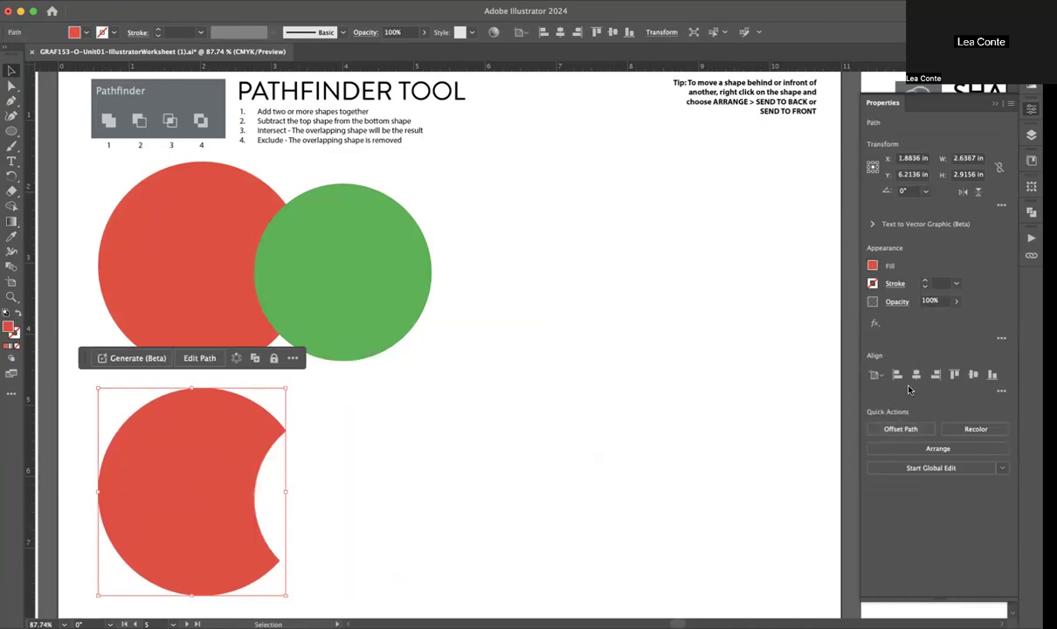
key(super+z)
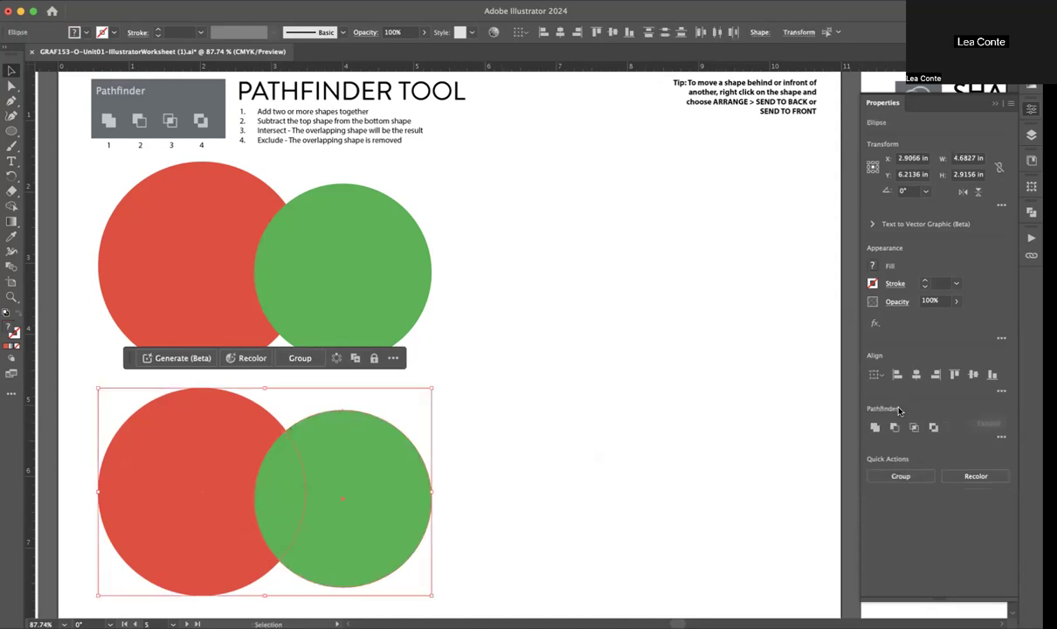
click(893, 427)
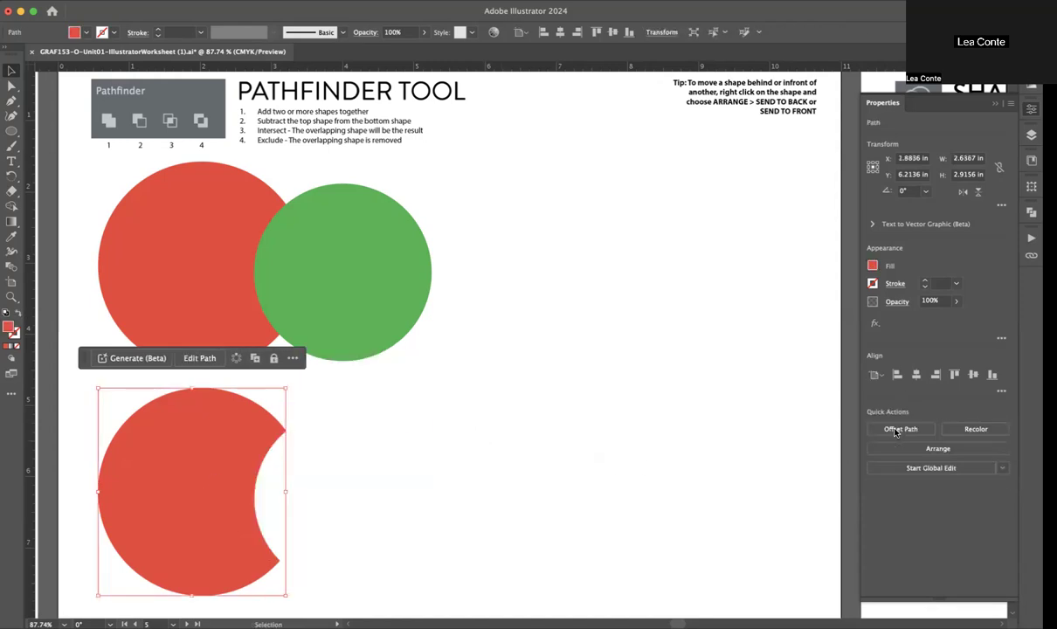
click(443, 462)
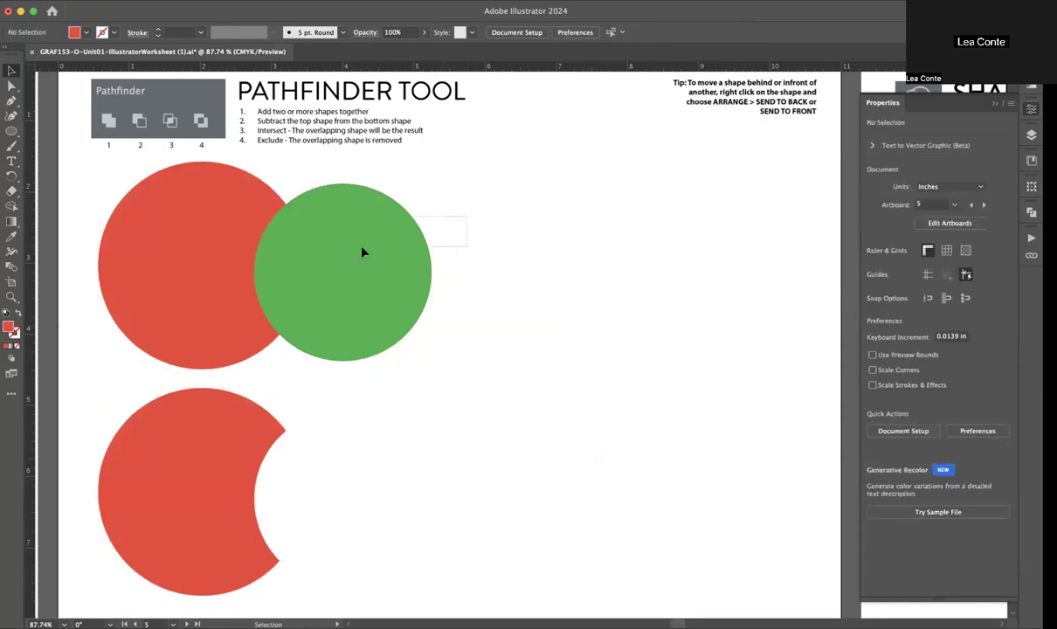
Step: Duplicate the original pair to the right and shift the copy's green circle further over its red circle
click(242, 285)
drag(319, 283, 633, 297)
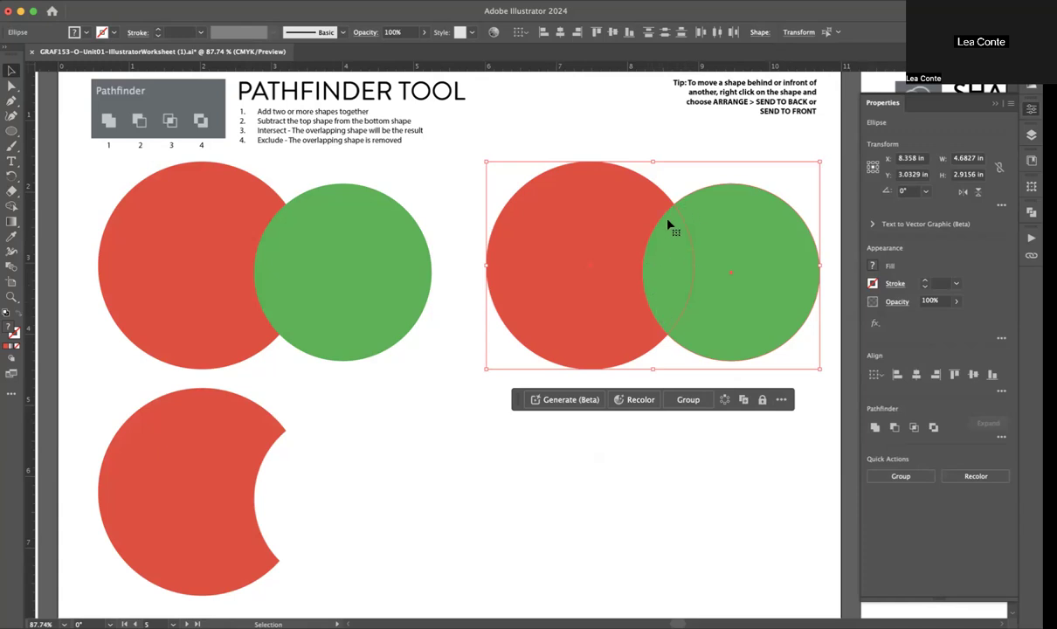
click(712, 146)
drag(748, 259, 669, 255)
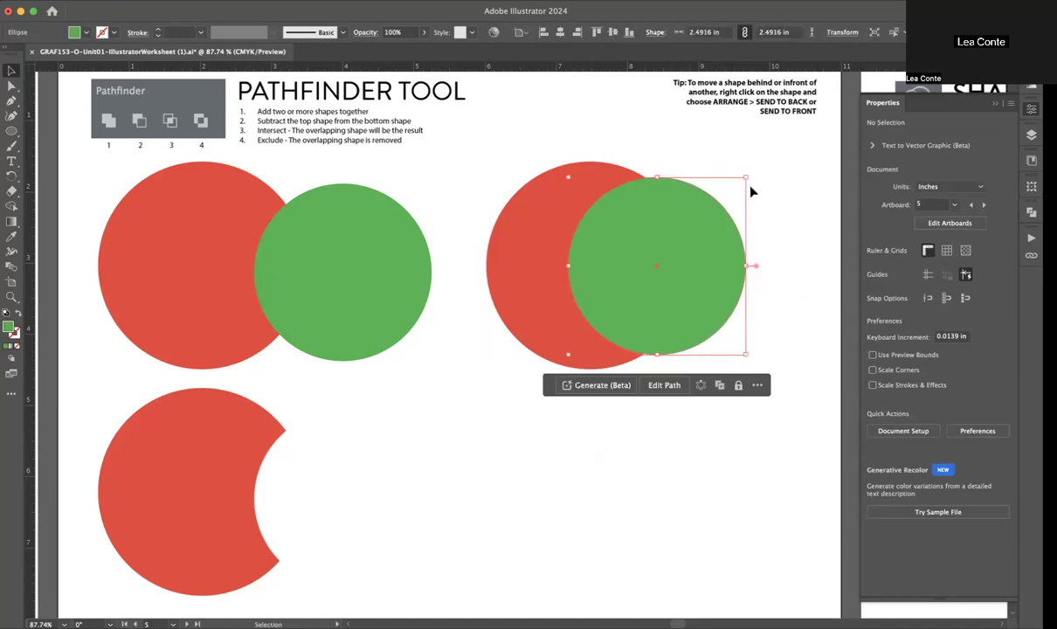
Step: Intersect the right-hand pair of circles so only their overlapping area is kept
drag(767, 179, 540, 323)
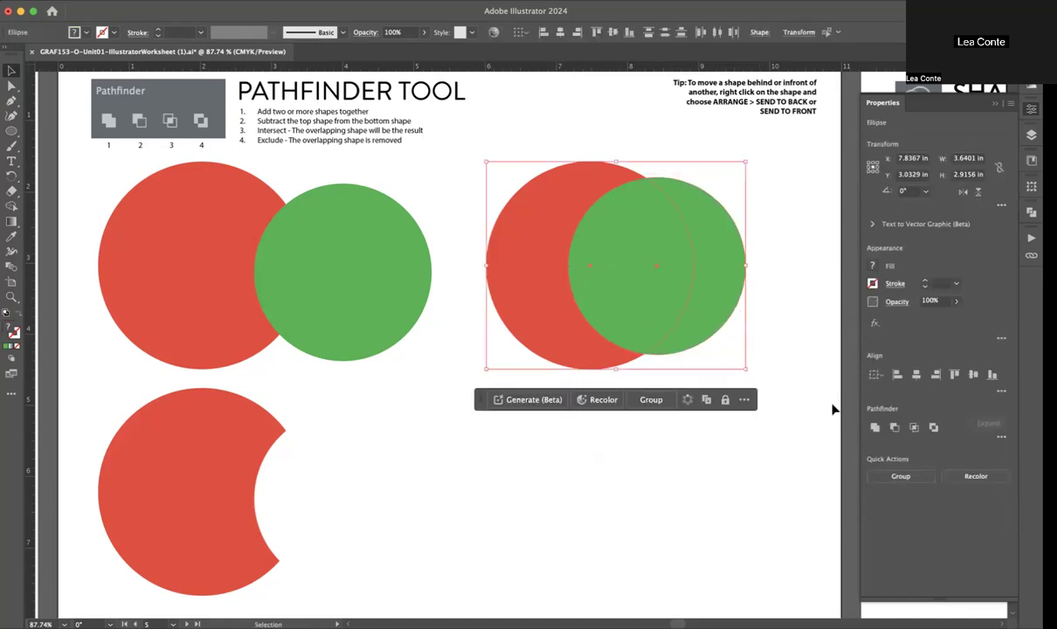
click(914, 427)
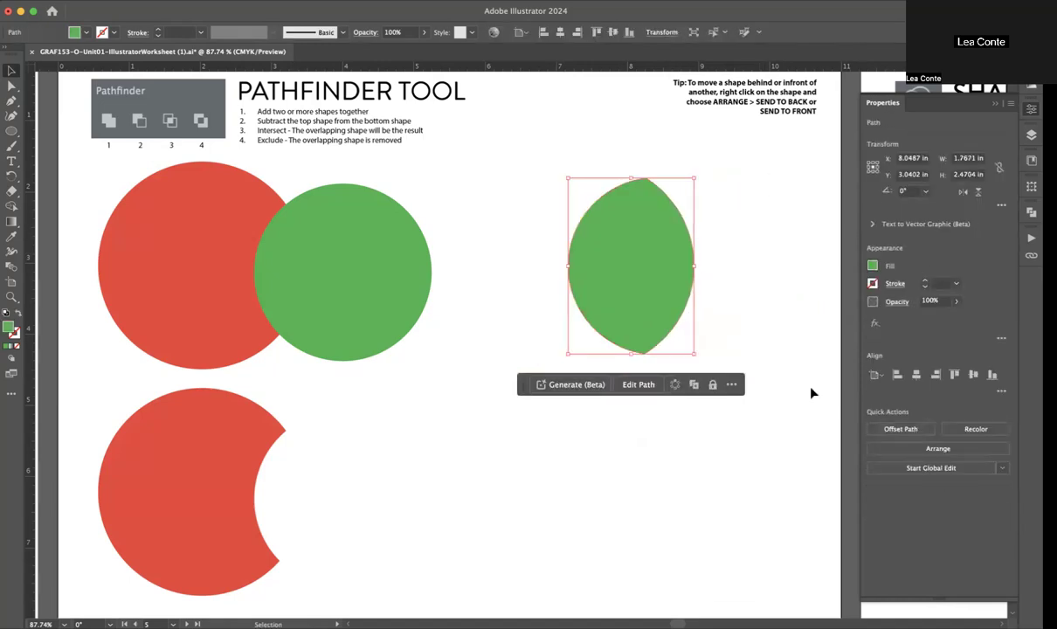
key(super+z)
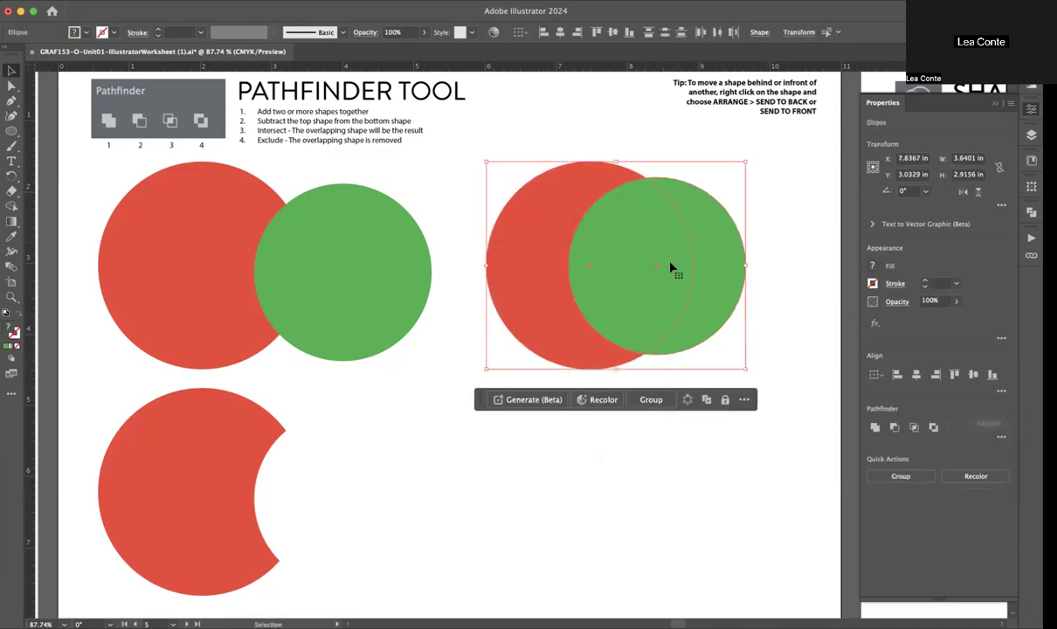
key(super+shift+z)
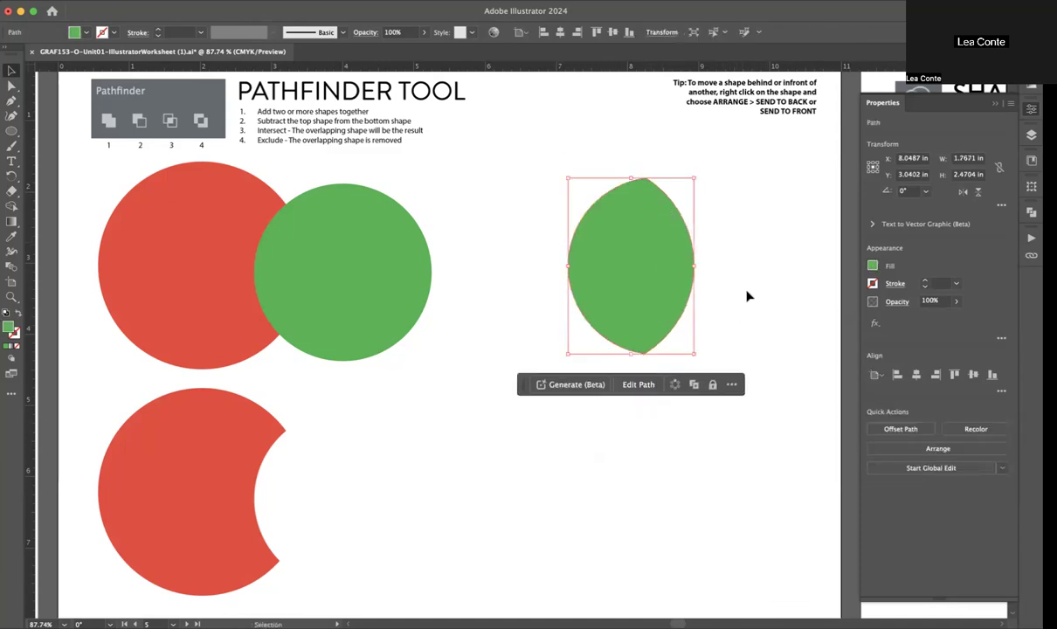
click(747, 296)
Step: Duplicate the original pair of circles to the empty area at the lower right and remove the copy's overlap with Exclude
drag(441, 223, 221, 299)
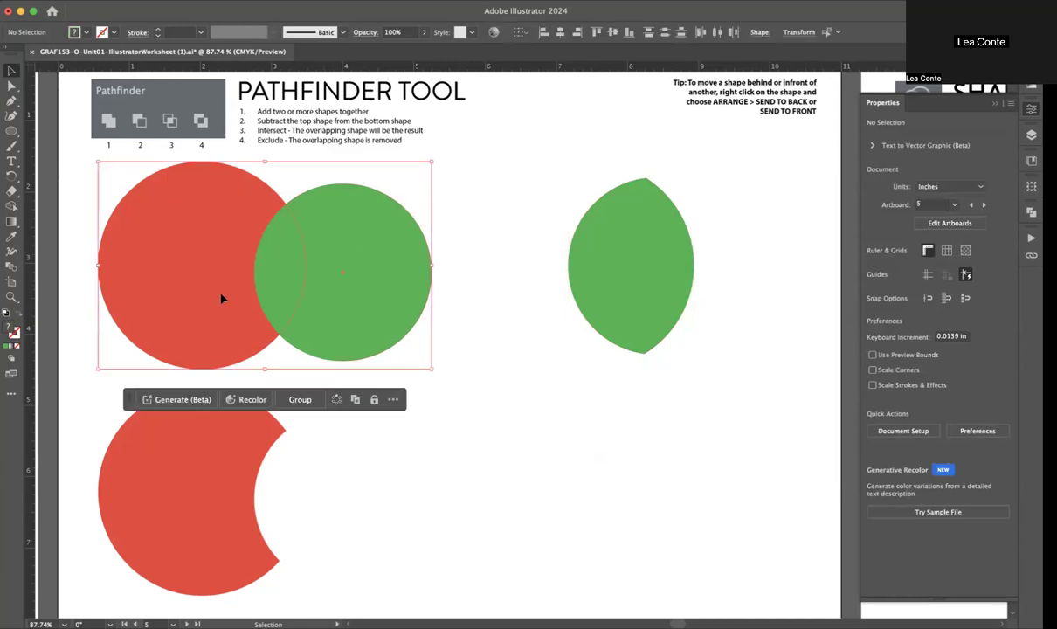
drag(365, 279, 709, 481)
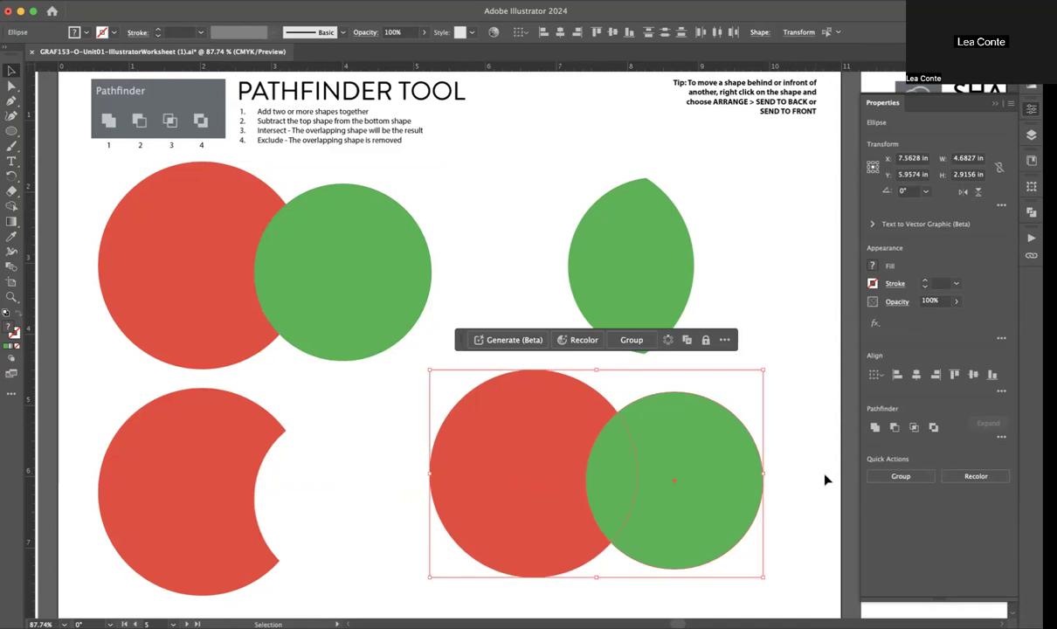
click(933, 428)
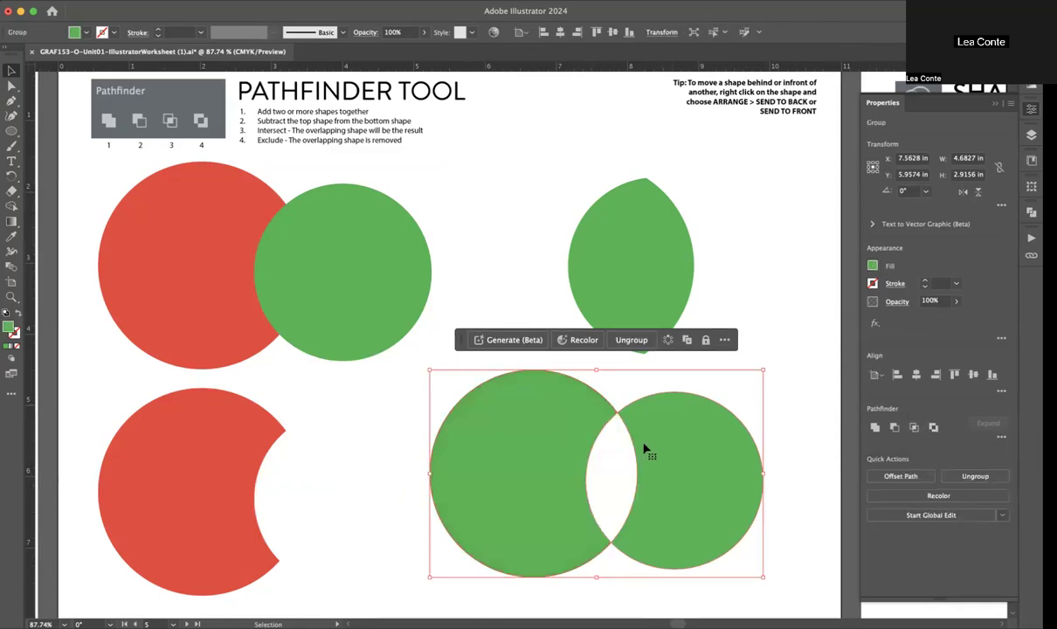
click(384, 153)
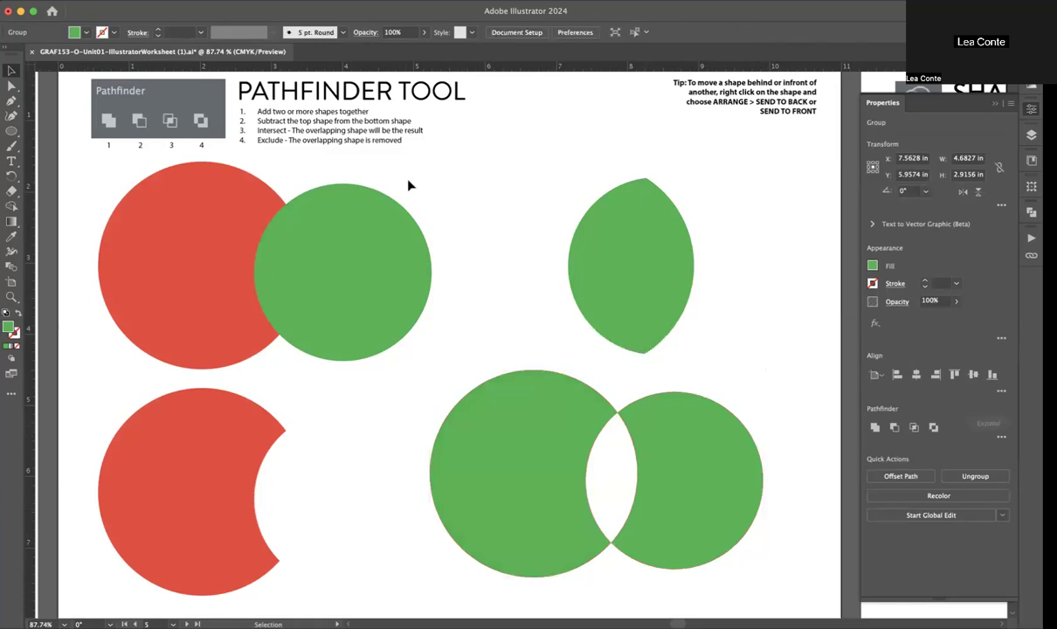
Step: Unite the original pair of overlapping red and green circles into one shape
click(291, 282)
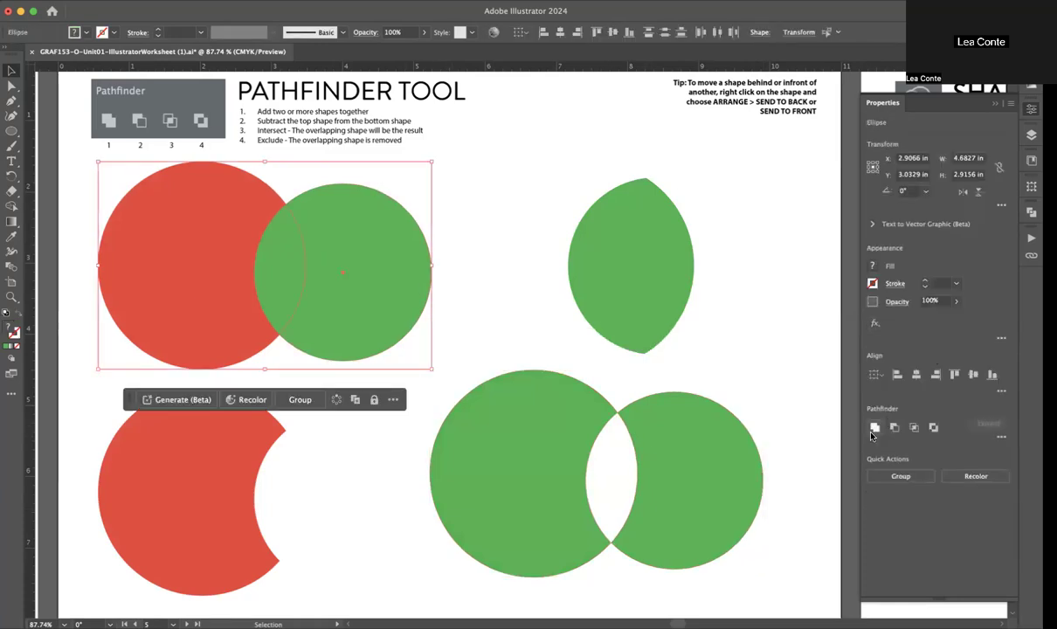
click(874, 428)
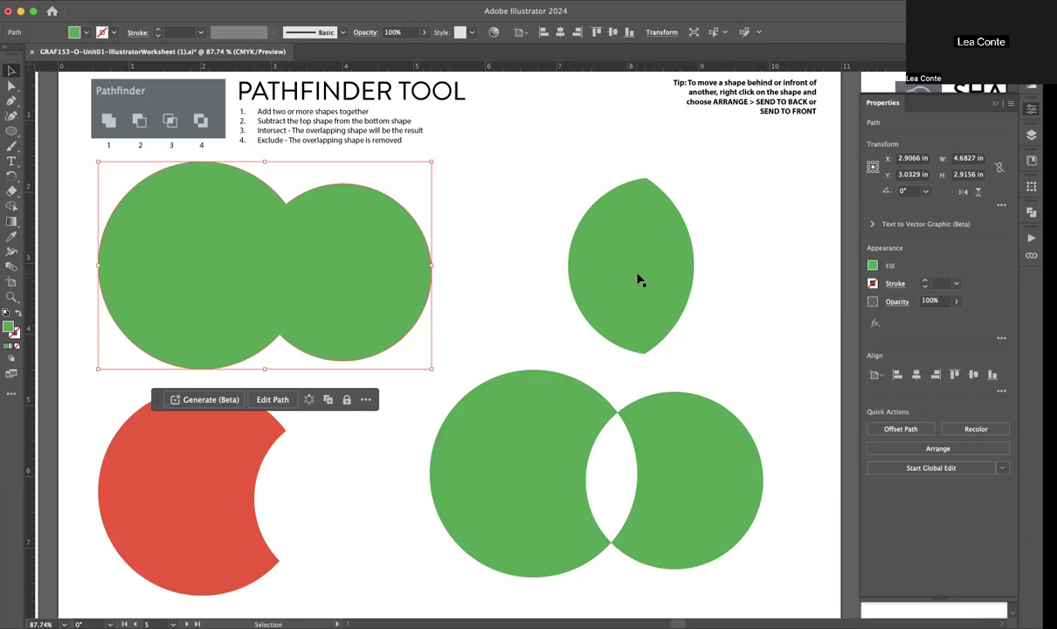
click(731, 320)
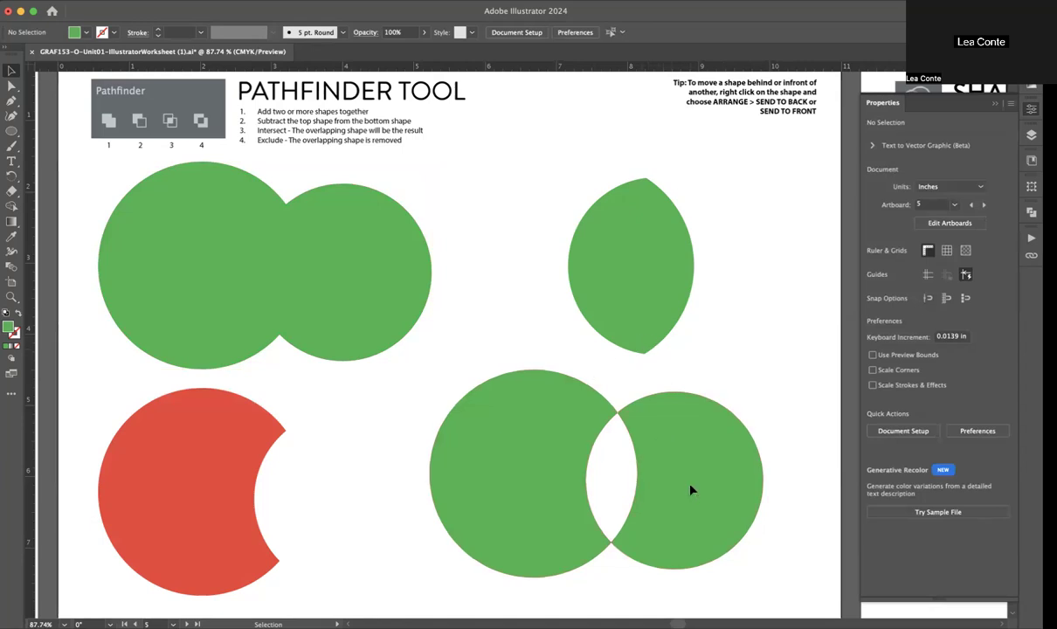
Step: Directly select only the larger left piece of the excluded shape and change its fill to red
click(663, 473)
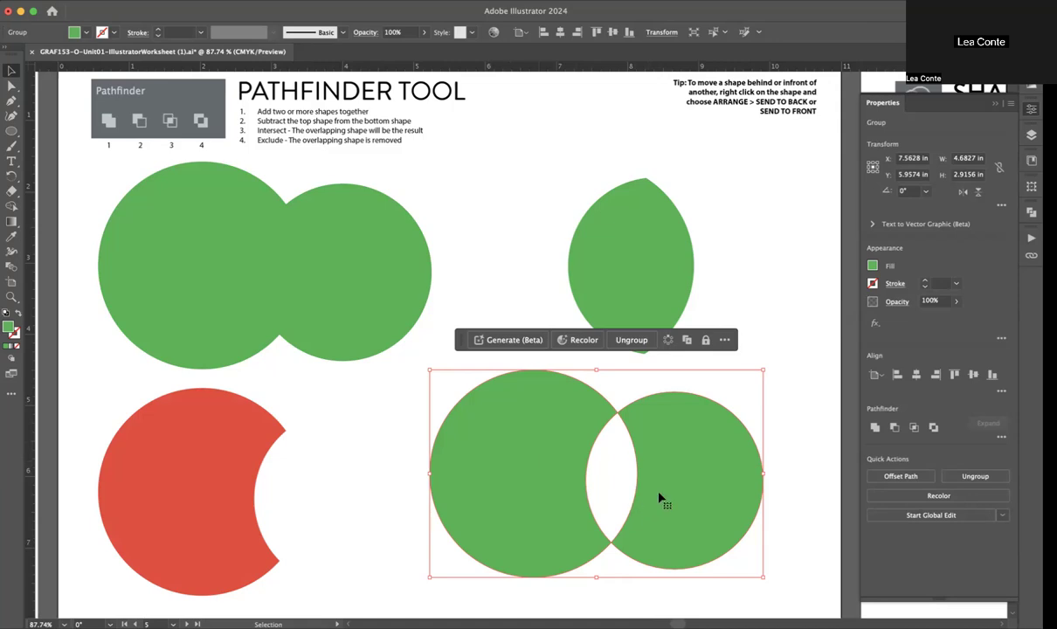
scroll(661, 489, right, 3)
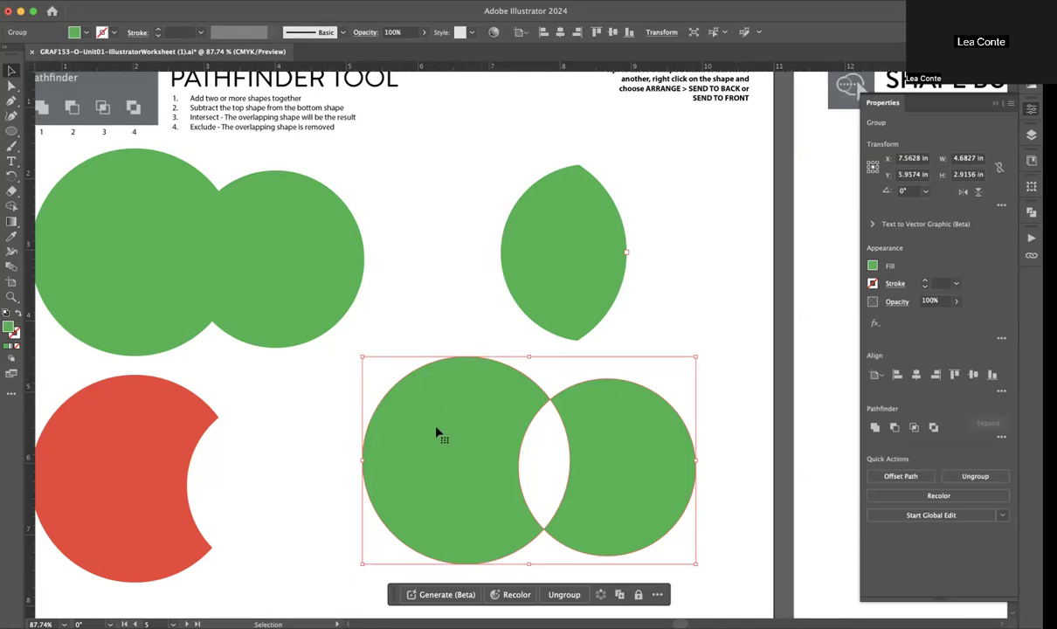
click(476, 325)
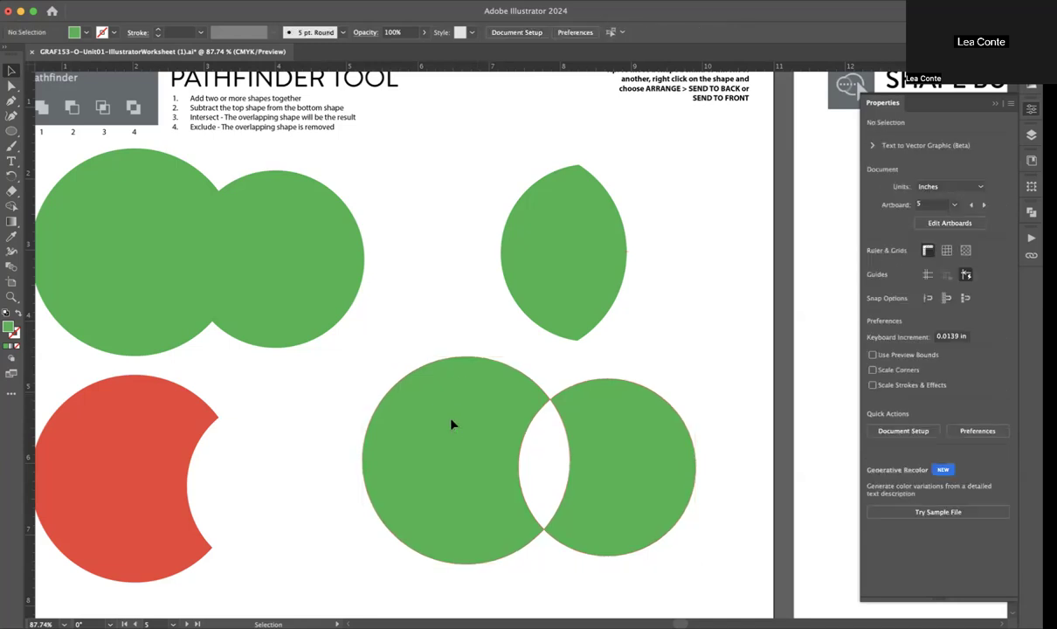
click(452, 425)
click(11, 85)
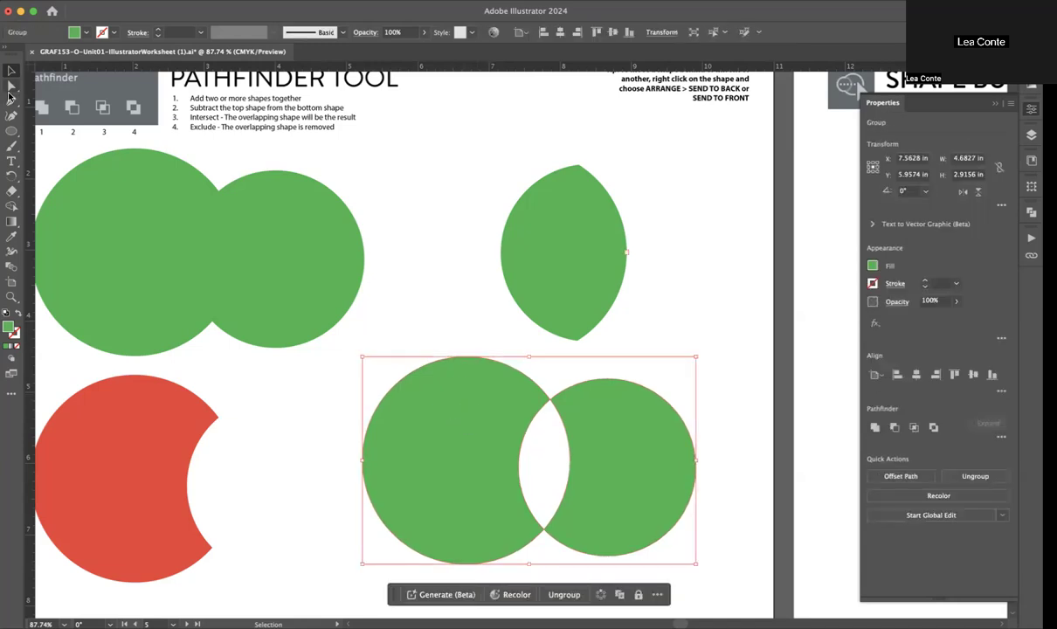
click(471, 372)
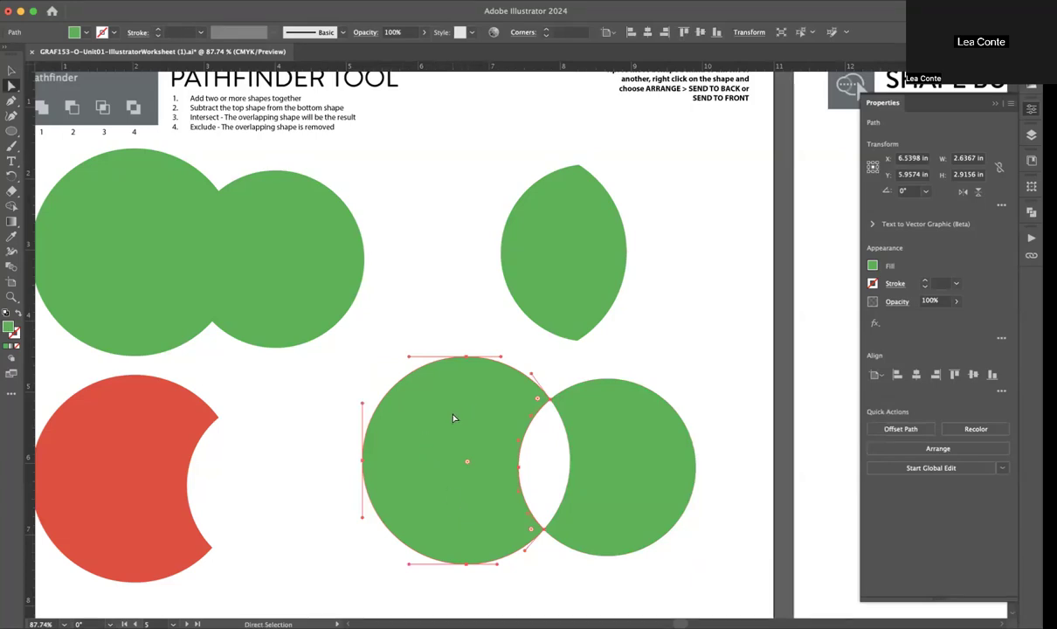
click(872, 265)
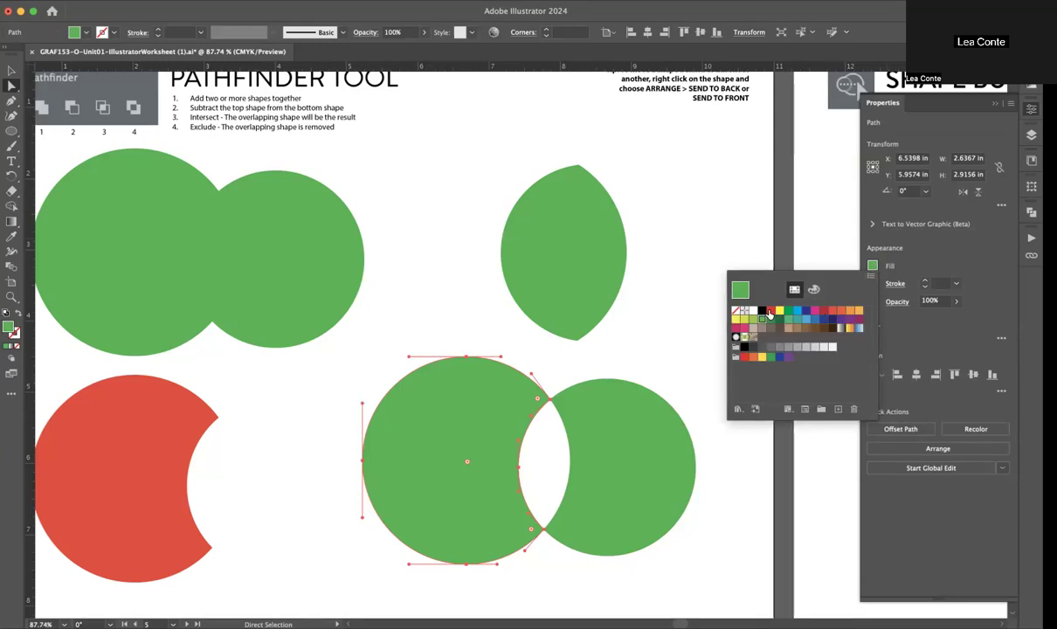
click(769, 311)
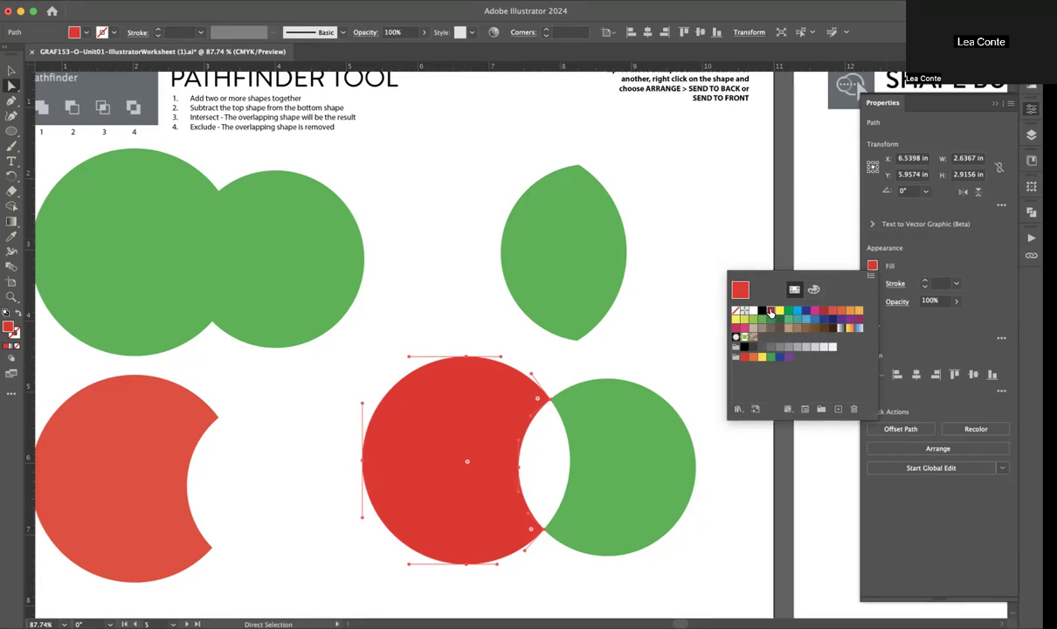
click(567, 336)
click(609, 328)
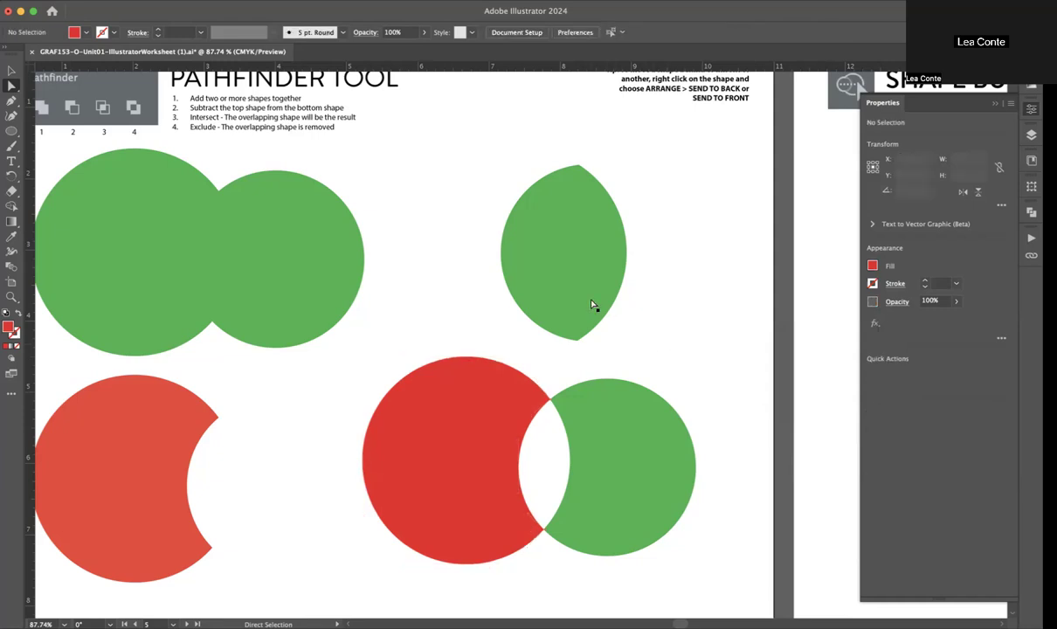
Step: Move the green intersected shape down beside the excluded shape, overlapping the red piece's left edge
drag(600, 266, 365, 483)
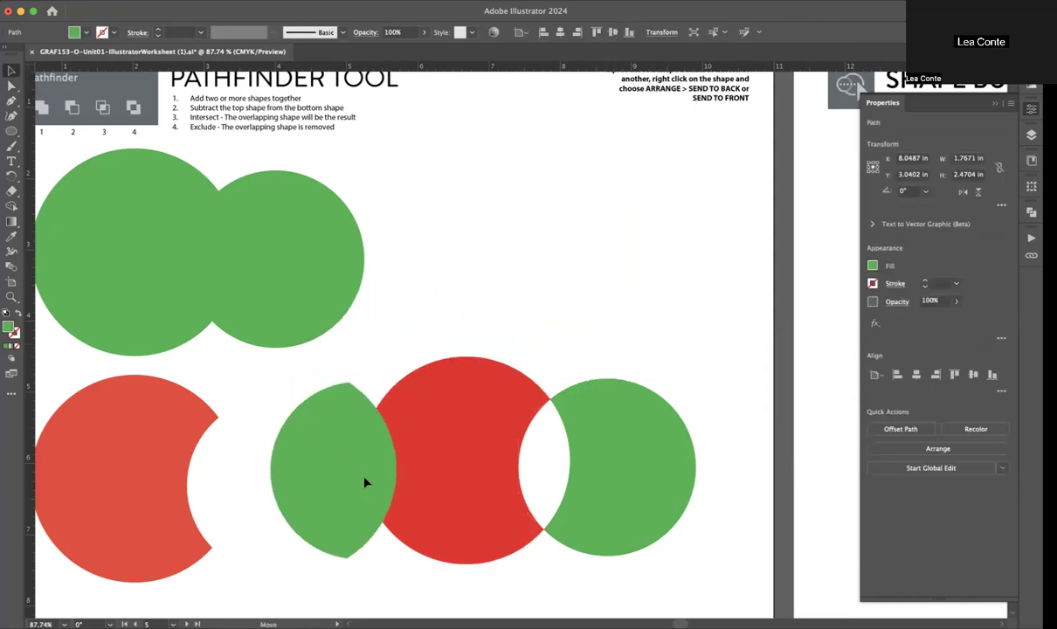
click(446, 297)
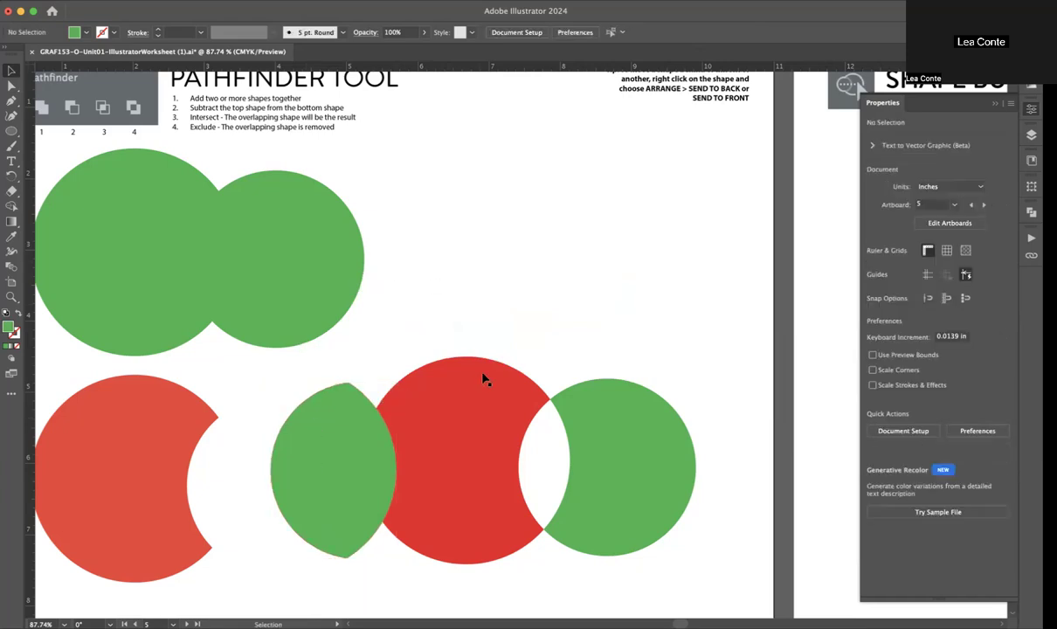
Step: Draw three separate green circles about 1.06 in, 0.86 in and 1.36 in wide in the empty area below the tip text
scroll(485, 378, up, 2)
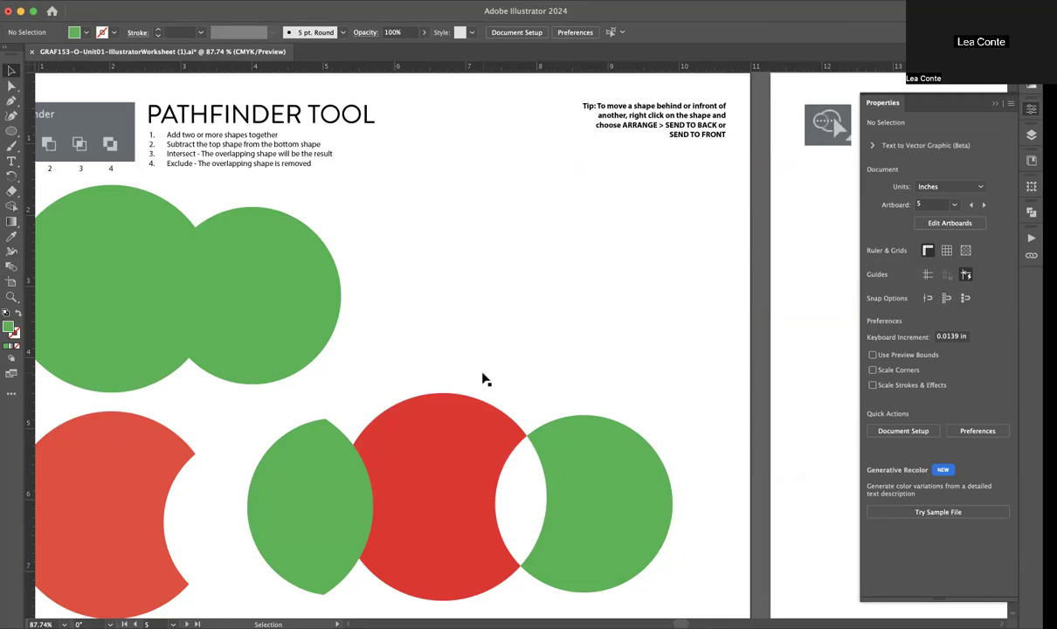
key(o)
key(l)
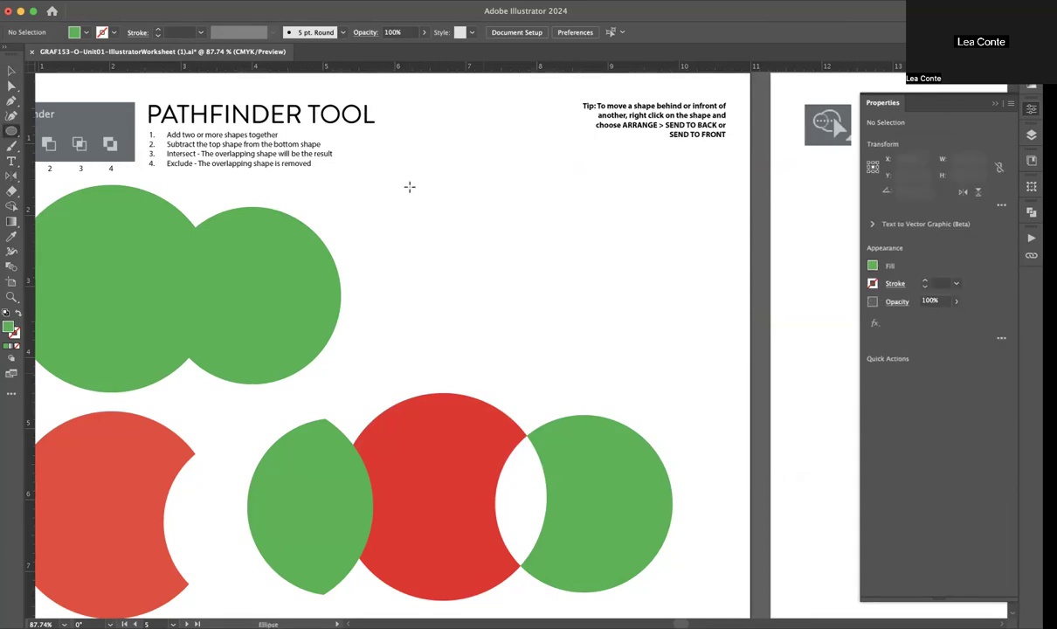
mouse_move(429, 169)
mouse_down()
mouse_move(506, 245)
mouse_move(587, 280)
mouse_up()
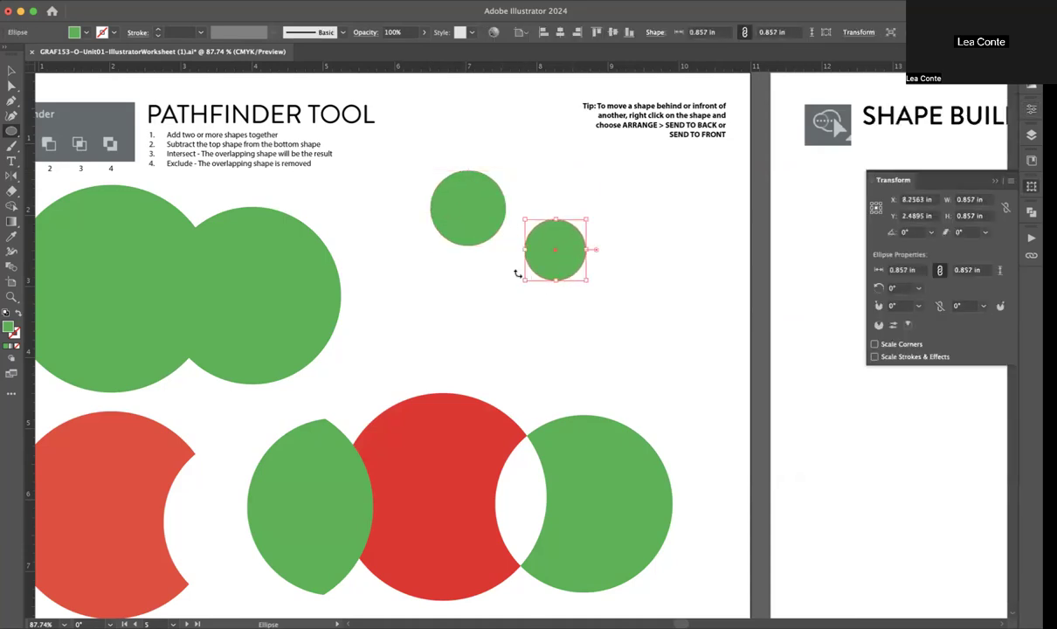
drag(505, 260, 408, 357)
Step: Nudge the three small green circles closer together without letting them touch
key(v)
drag(479, 330, 504, 331)
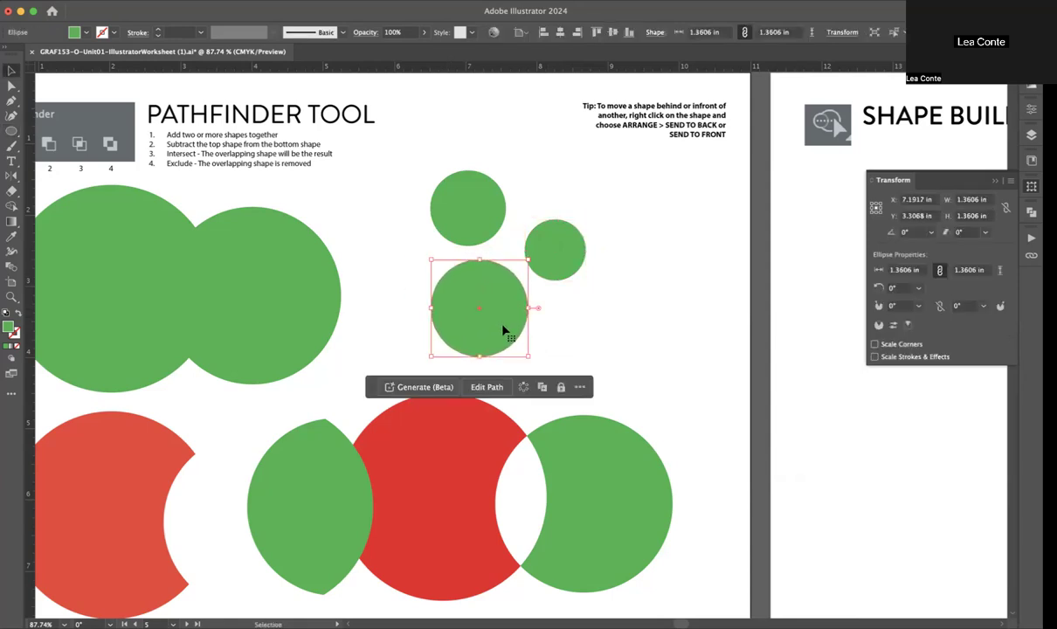
drag(503, 330, 502, 326)
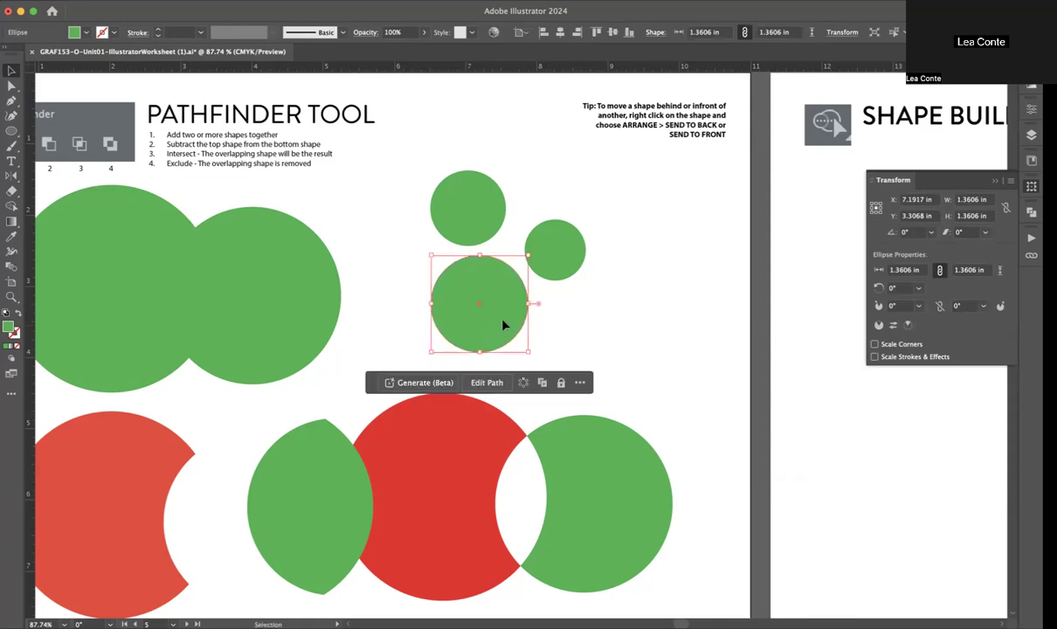
click(421, 202)
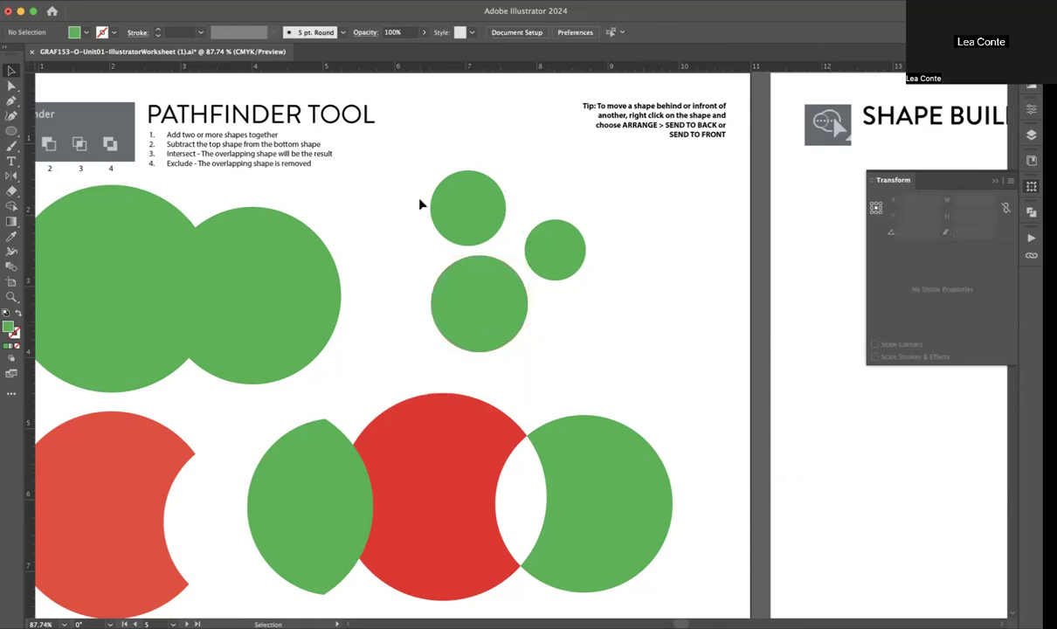
drag(483, 215, 491, 218)
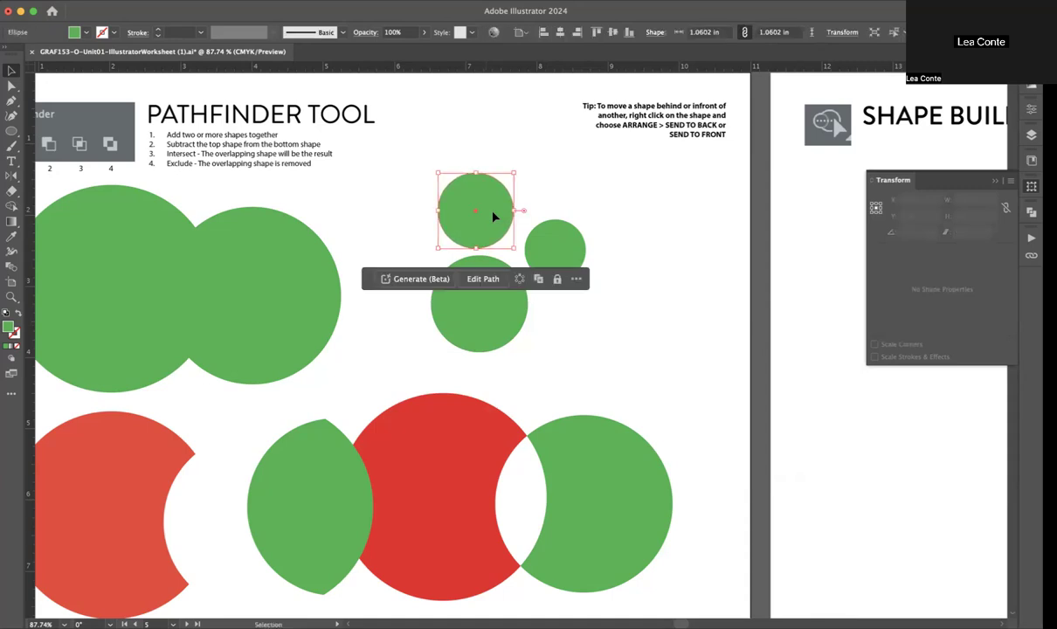
click(605, 192)
drag(570, 253, 565, 252)
click(621, 206)
Step: Select the three separate green circles and apply Unite to them
drag(600, 190, 438, 373)
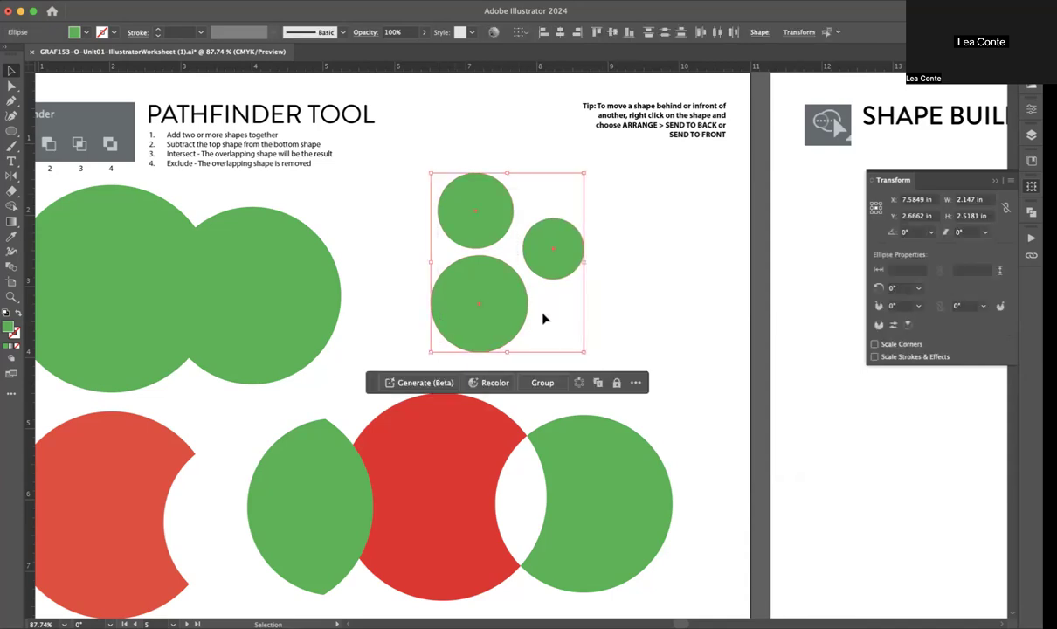
click(611, 248)
drag(597, 190, 398, 333)
click(1027, 111)
click(874, 427)
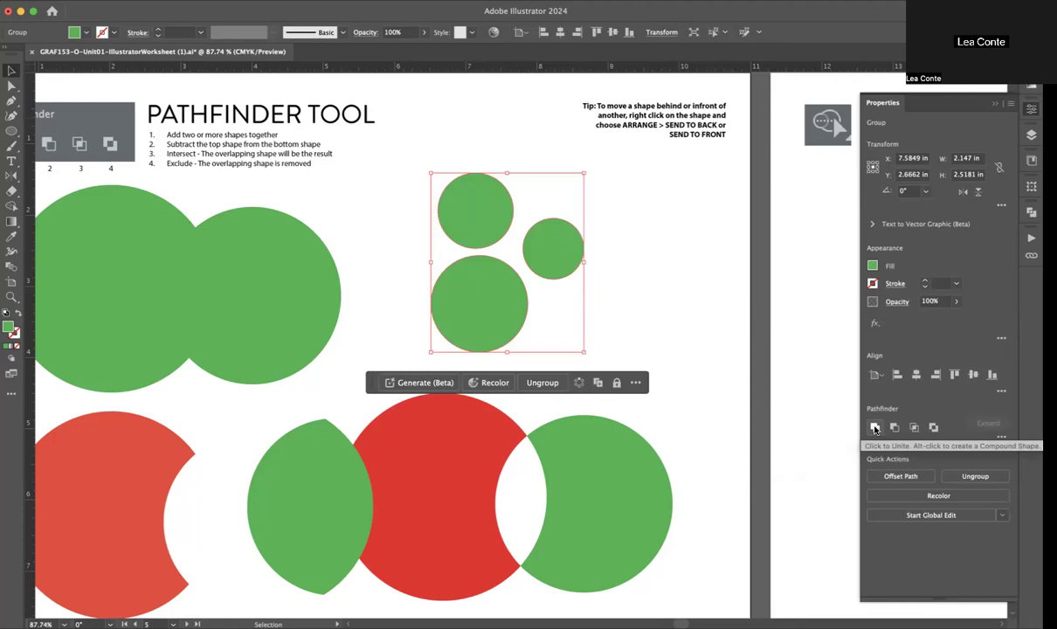
click(679, 253)
Step: Move the united trio of circles slightly left and down, and change its fill to light blue
drag(489, 325, 557, 328)
drag(546, 233, 459, 221)
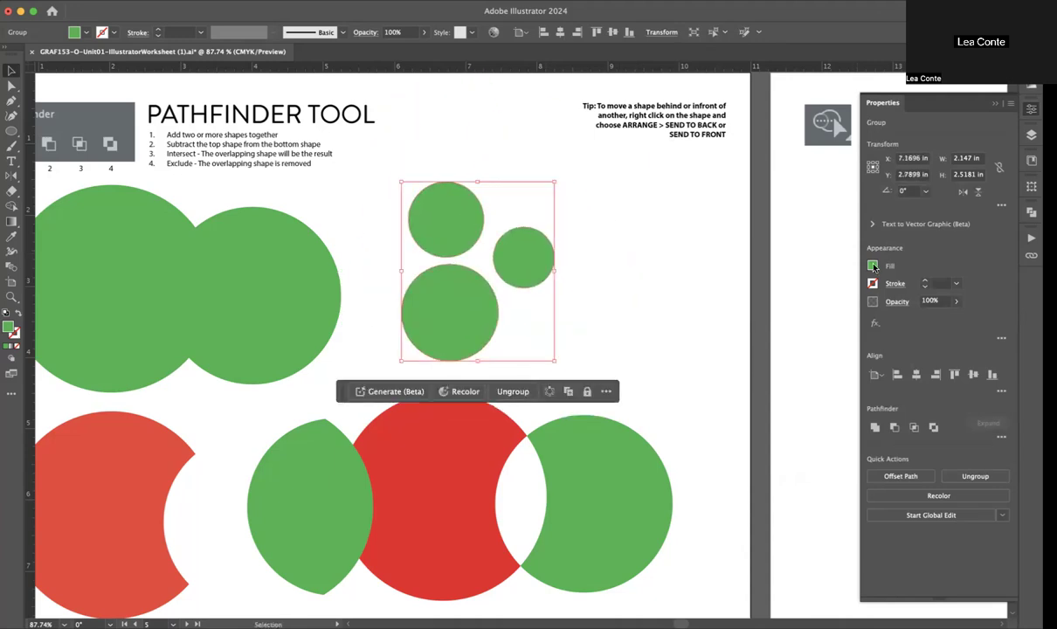
click(872, 267)
click(806, 318)
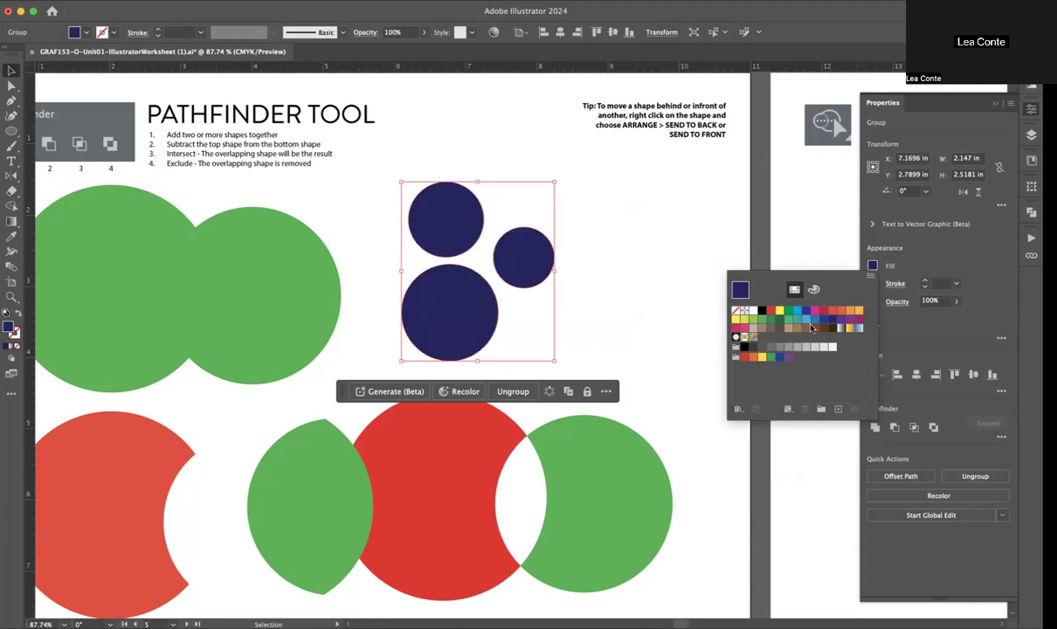
click(805, 321)
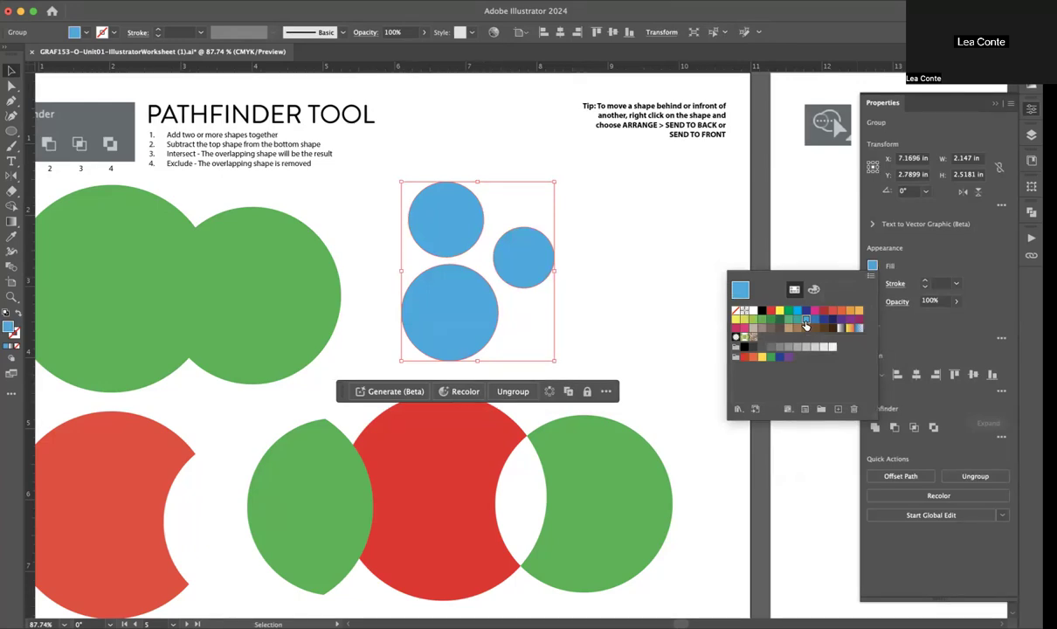
click(670, 269)
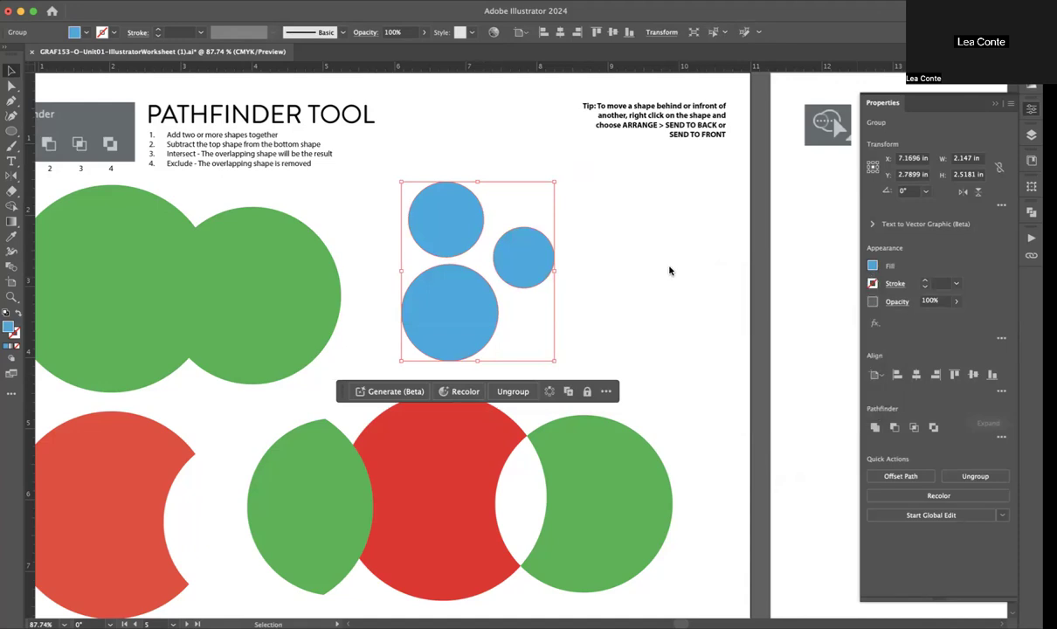
Step: Draw four overlapping light blue circles of different sizes on the Shape Builder artboard to start a cloud
scroll(670, 270, right, 1)
scroll(670, 270, right, 5)
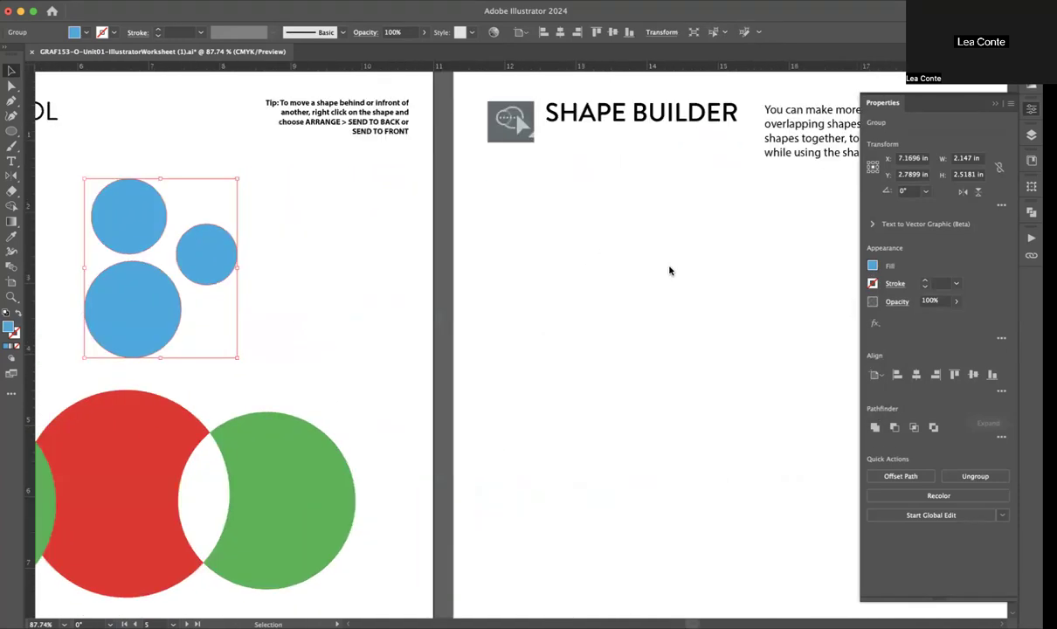
scroll(670, 270, right, 7)
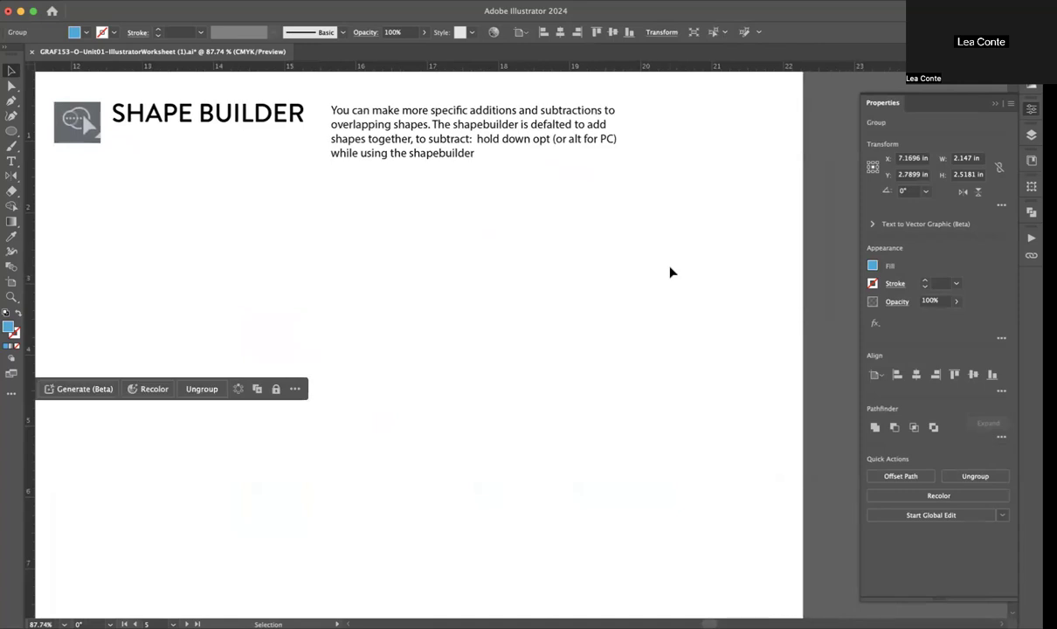
scroll(670, 273, down, 2)
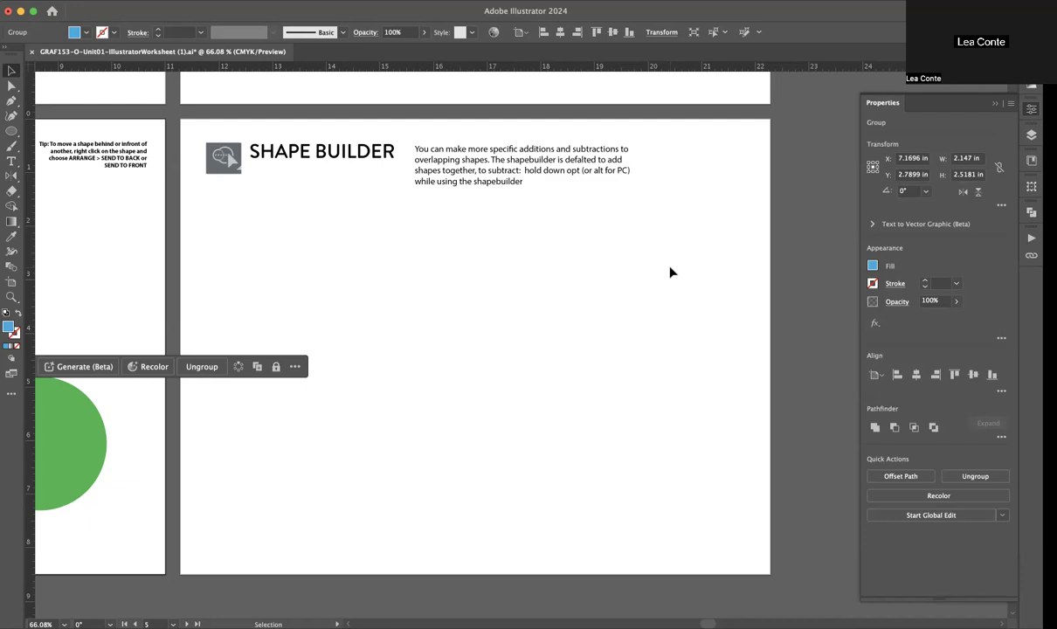
click(11, 131)
drag(341, 280, 450, 383)
drag(403, 233, 490, 308)
drag(572, 264, 430, 395)
drag(528, 292, 622, 201)
Step: Move the cloud's upper-right circle down and slightly left so it overlaps the large central circle
key(v)
click(655, 200)
drag(594, 238, 583, 261)
click(634, 276)
Step: Add a fifth circle about 2.59 in wide at the cloud's right end and shift it slightly outward and up
key(l)
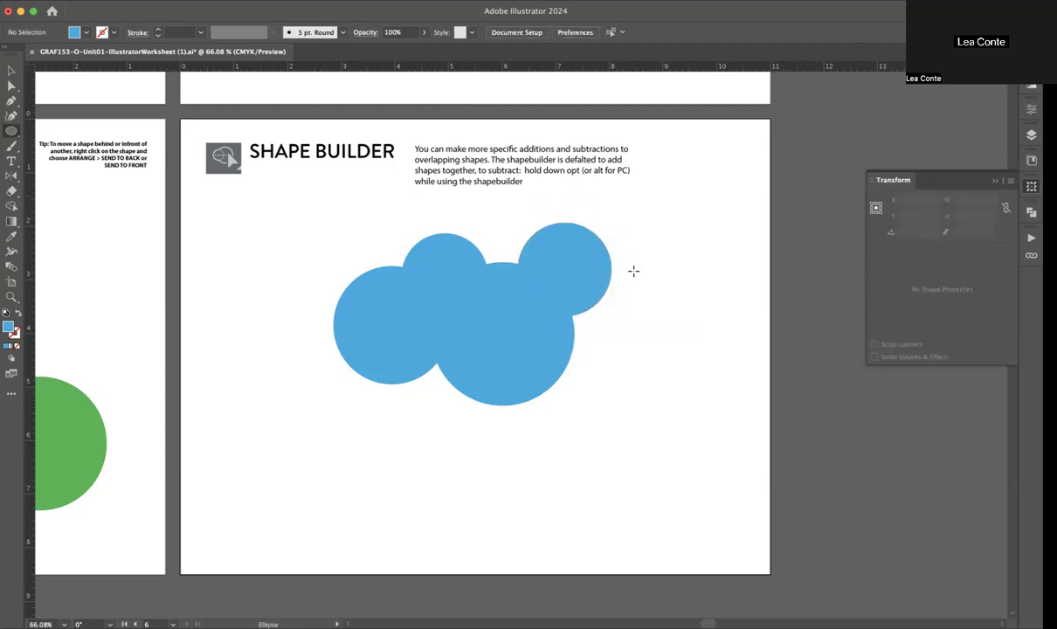
drag(651, 281, 512, 416)
key(v)
drag(592, 385, 619, 367)
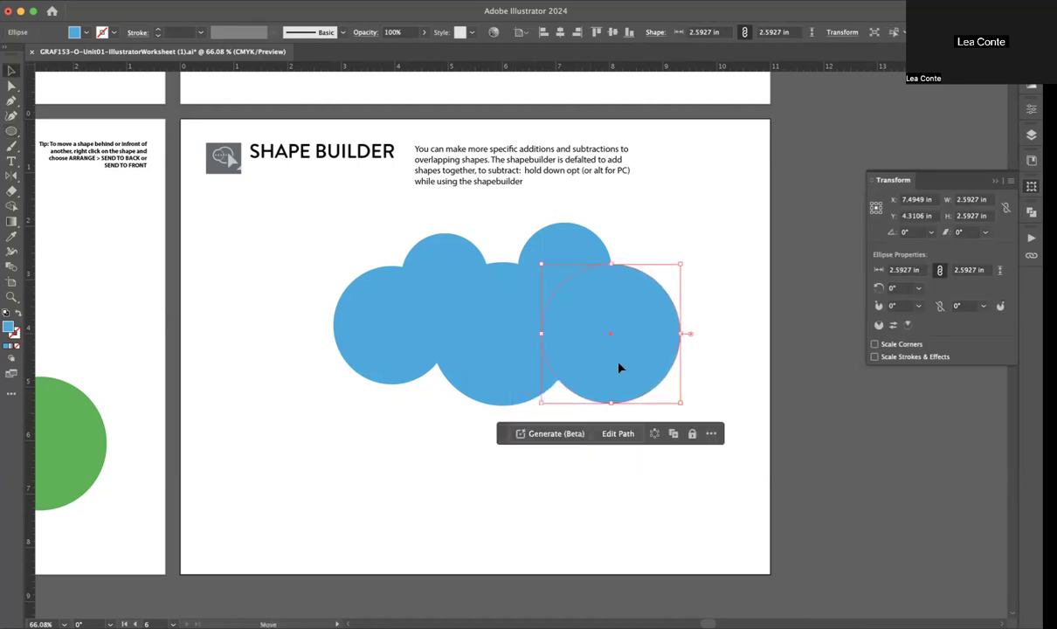
Step: Reposition the cloud's circles, raising the topmost one, shifting the two left ones inward and nudging the central one slightly right and down
mouse_move(562, 243)
mouse_down()
mouse_move(569, 219)
mouse_move(563, 226)
mouse_up()
drag(450, 256, 505, 260)
drag(406, 304, 445, 316)
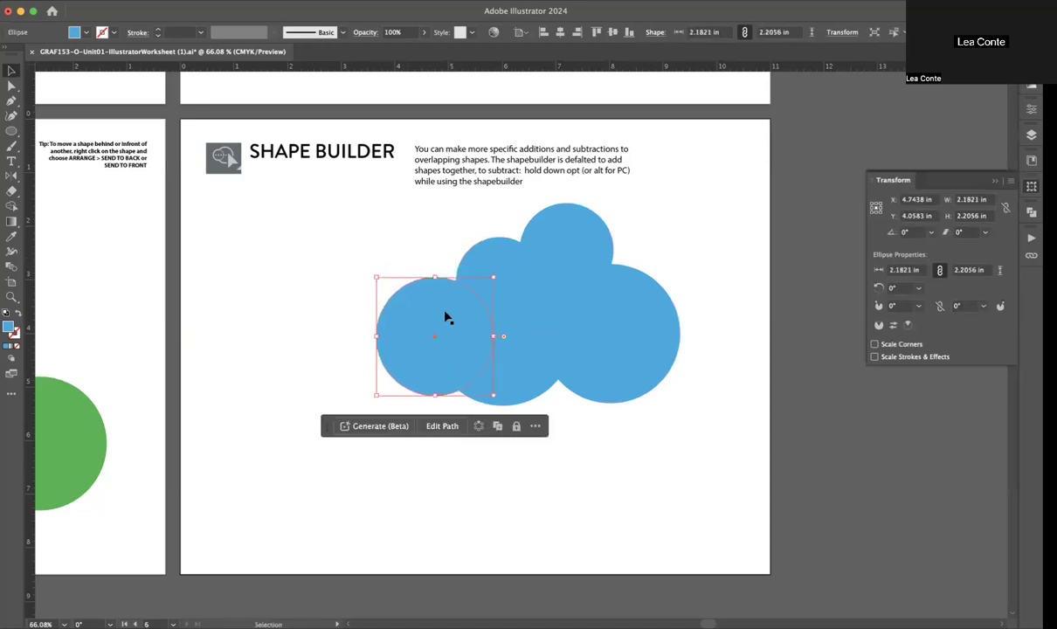
click(303, 302)
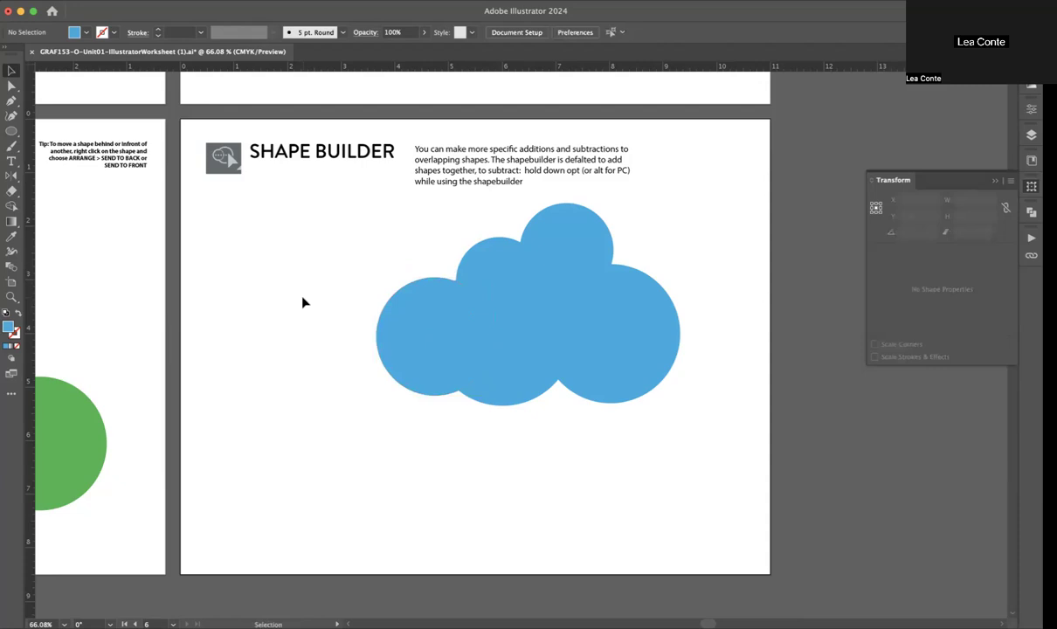
click(524, 382)
drag(526, 382, 535, 386)
click(361, 487)
Step: Draw a light blue rectangle about 6.52 by 1.65 in across the cloud's lower part and nudge it slightly into place
key(m)
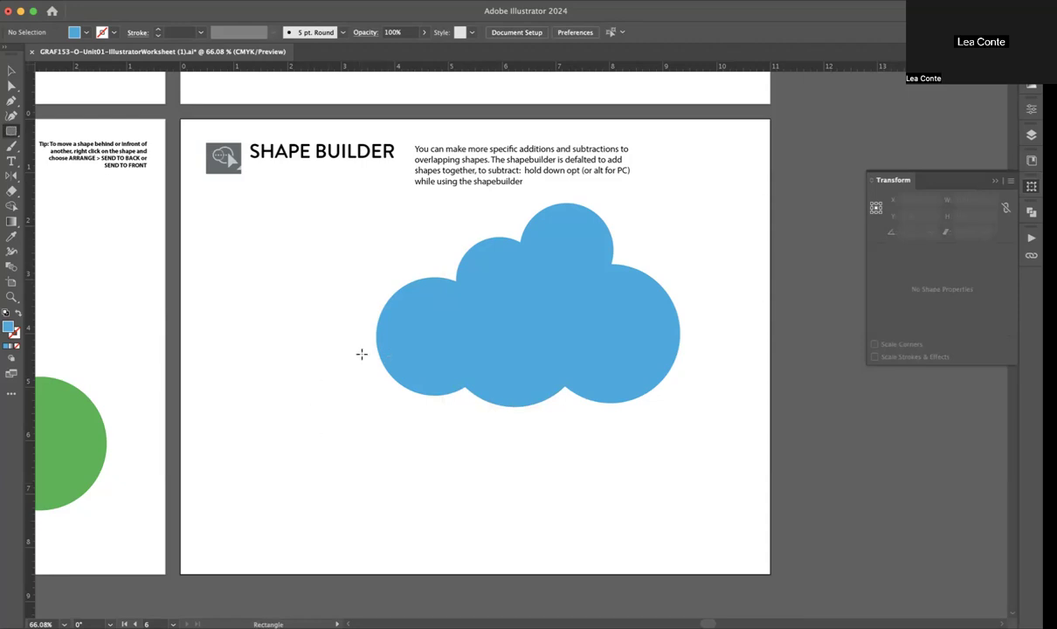
drag(355, 349, 705, 438)
key(v)
mouse_move(654, 385)
mouse_down()
mouse_move(652, 405)
mouse_move(653, 391)
mouse_up()
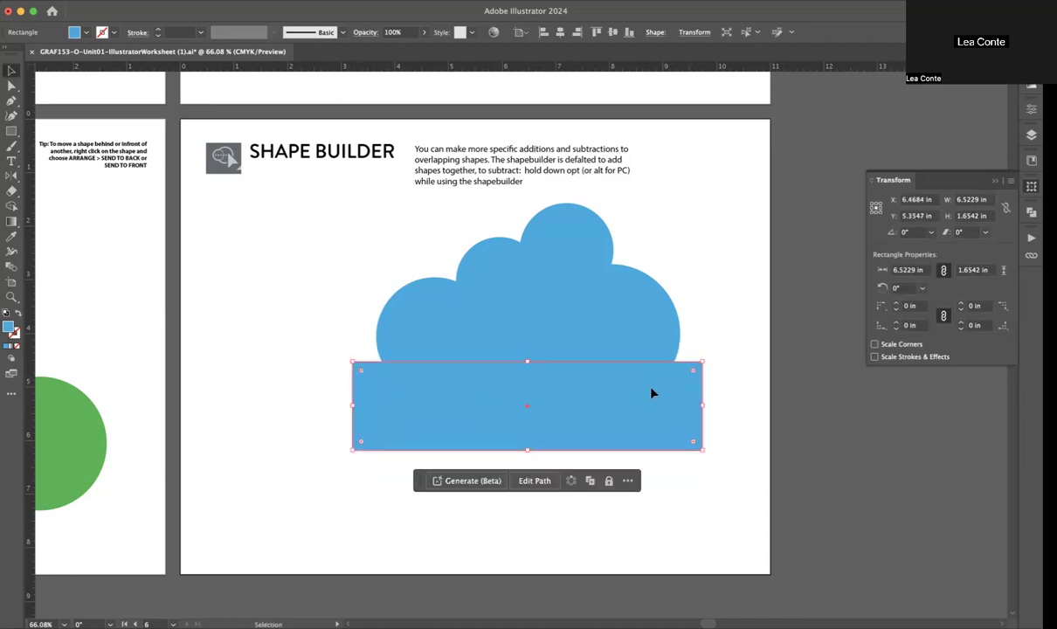
click(716, 304)
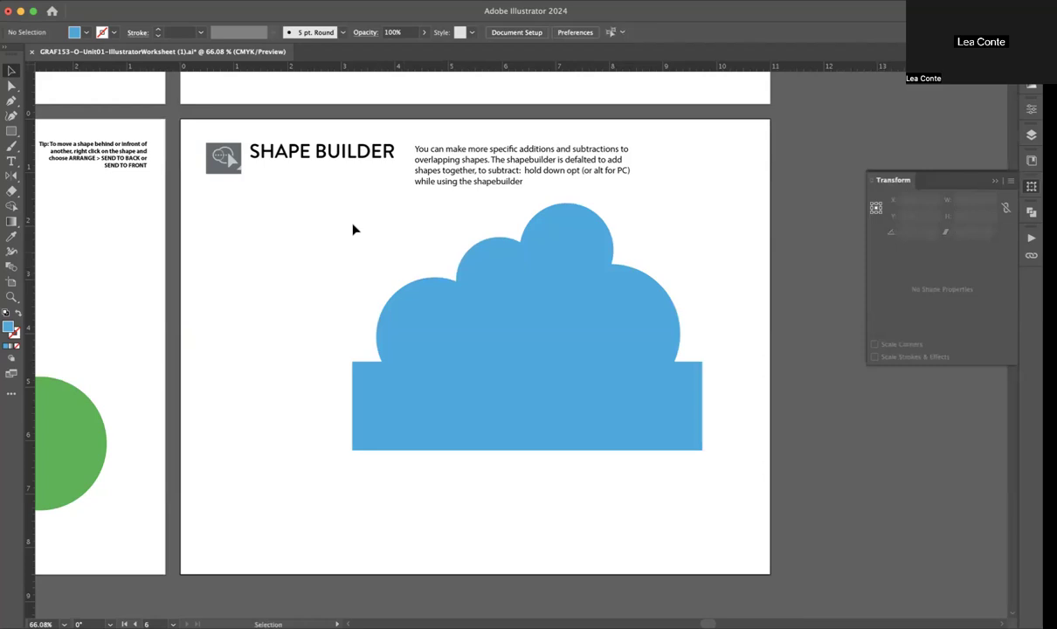
Step: Select the circles and rectangle together and merge the cloud's outer regions above the rectangle with Shape Builder
drag(327, 204, 735, 494)
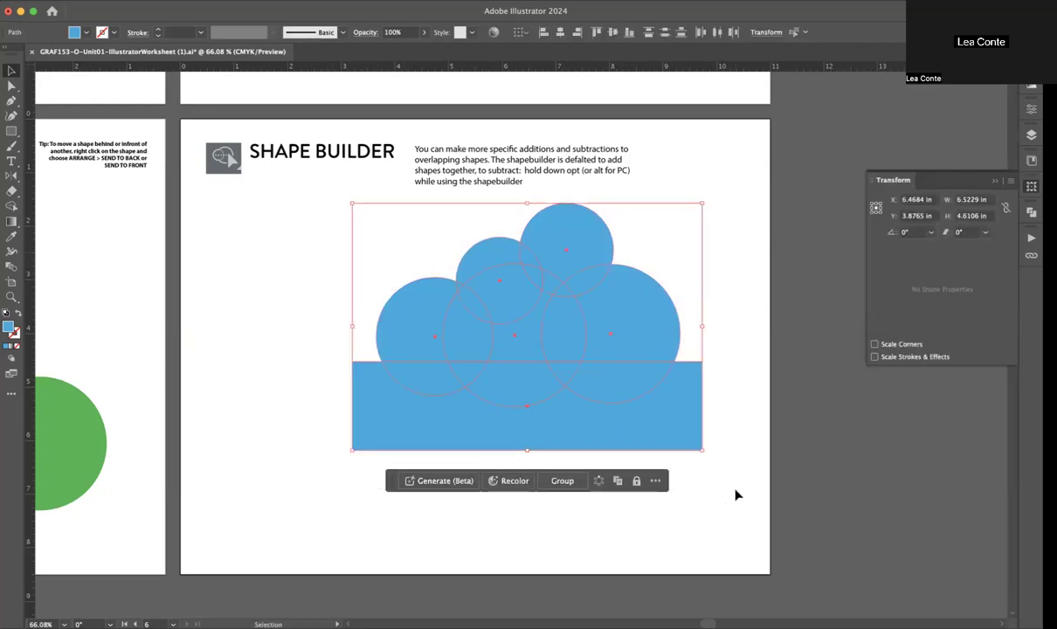
scroll(735, 494, up, 5)
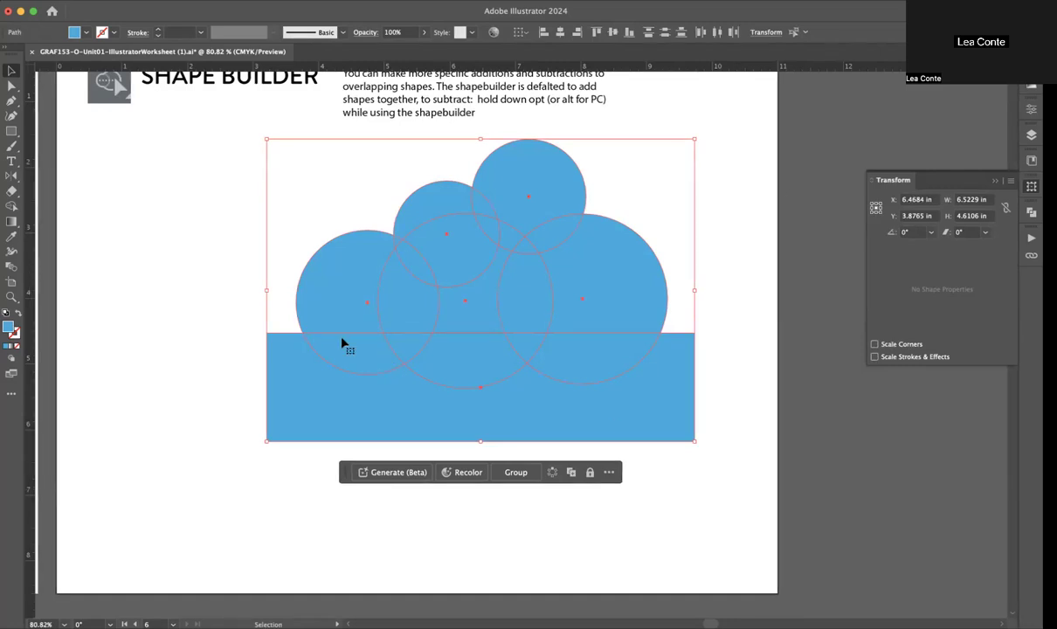
click(11, 207)
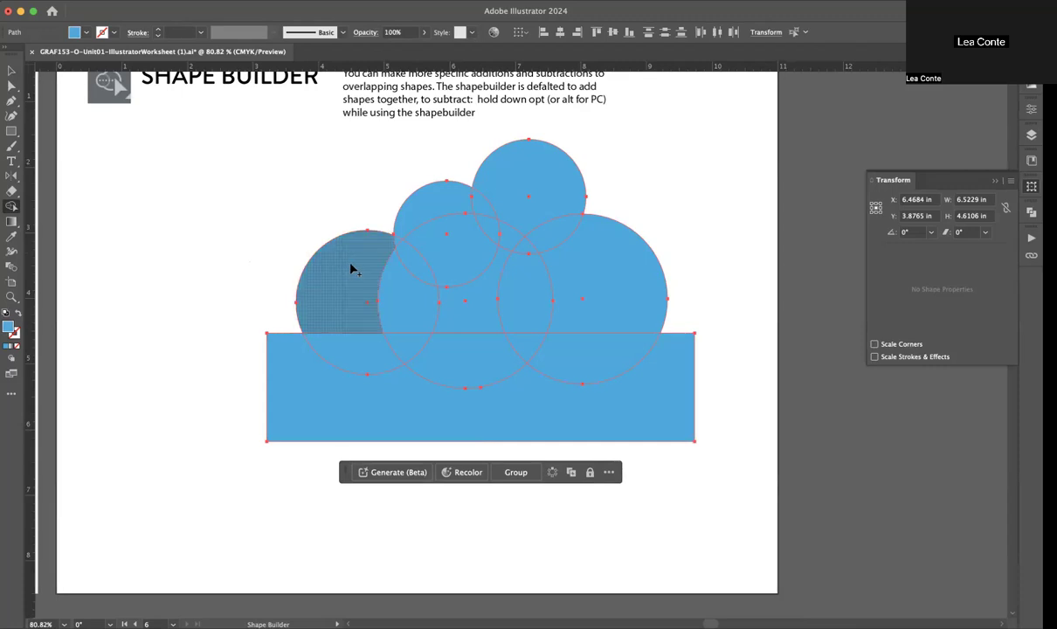
mouse_move(345, 272)
mouse_down()
mouse_move(398, 240)
mouse_move(401, 284)
mouse_up()
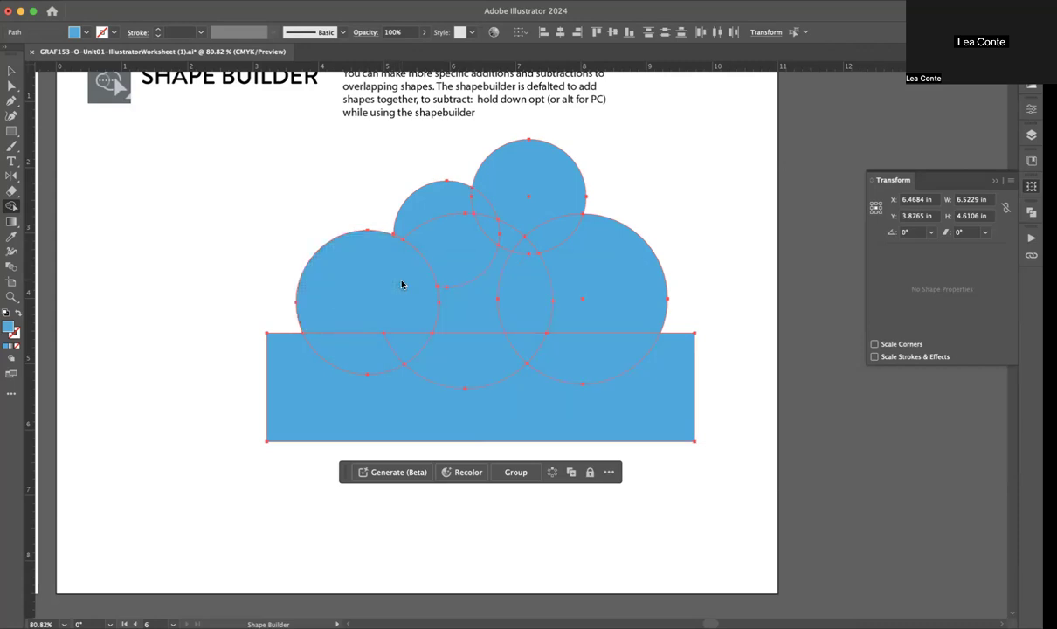
mouse_move(400, 273)
mouse_down()
mouse_move(434, 257)
mouse_move(428, 220)
mouse_move(463, 213)
mouse_move(485, 226)
mouse_move(472, 225)
mouse_move(531, 196)
mouse_move(569, 243)
mouse_up()
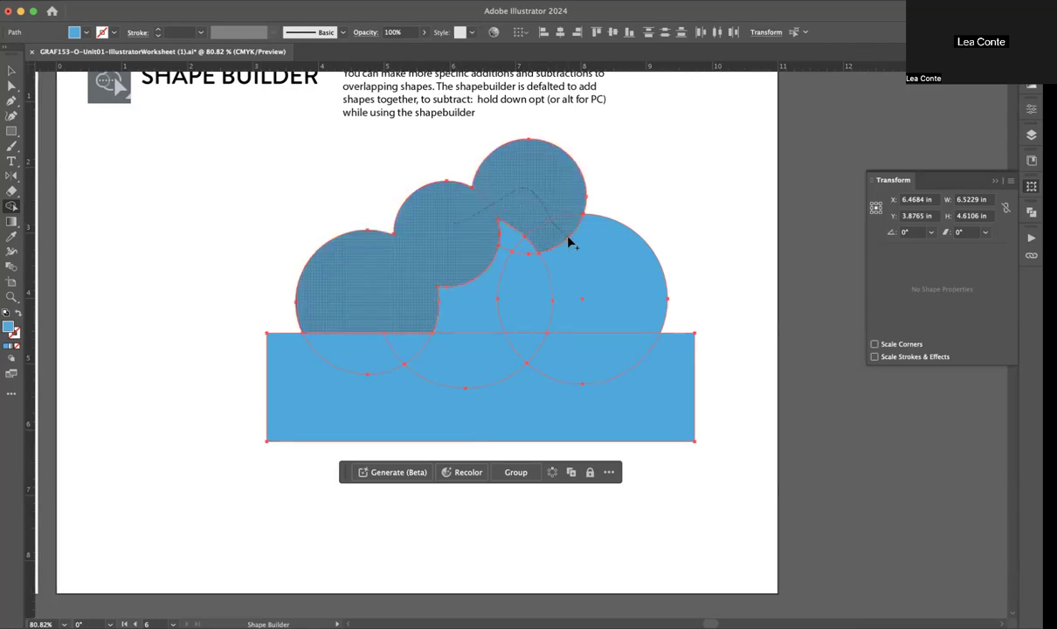
drag(568, 238, 569, 272)
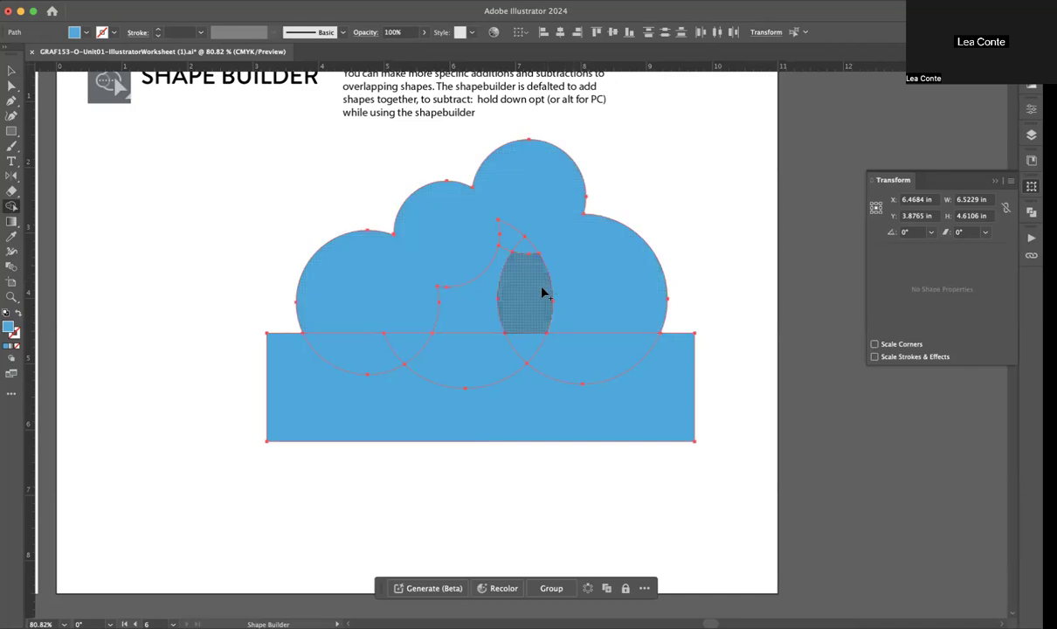
Step: Pull the merged cloud piece away from the remaining shapes to check it, and undo the move
click(12, 72)
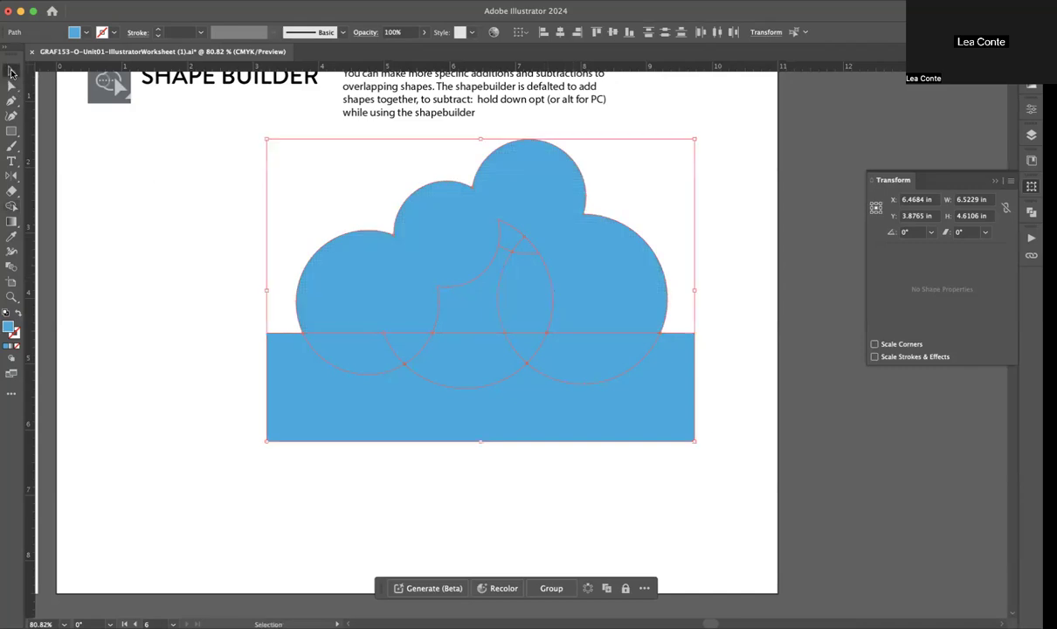
click(159, 234)
drag(370, 281, 327, 209)
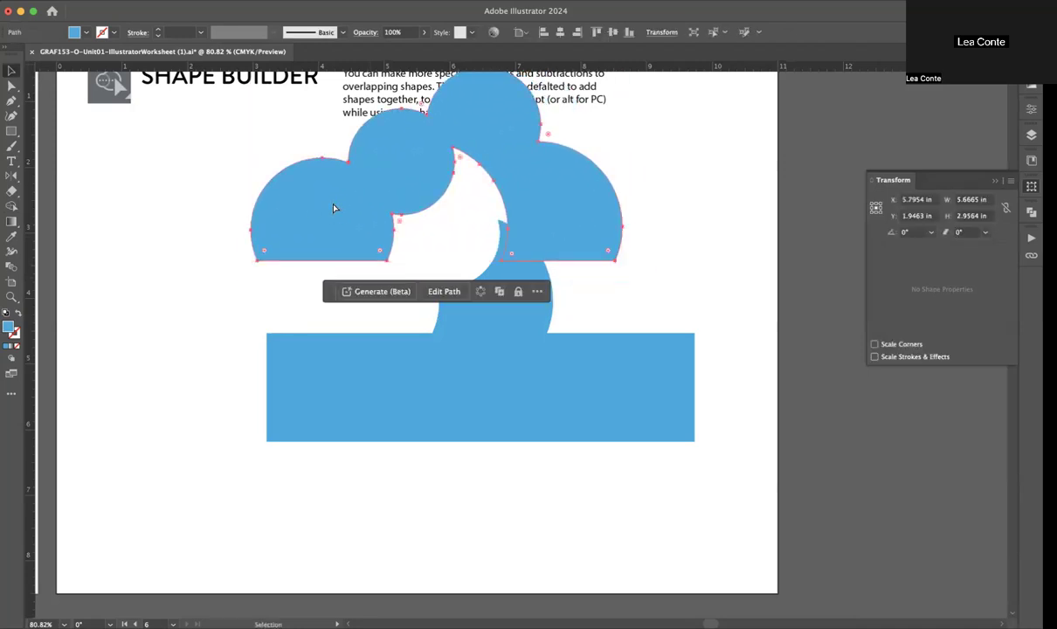
key(super+z)
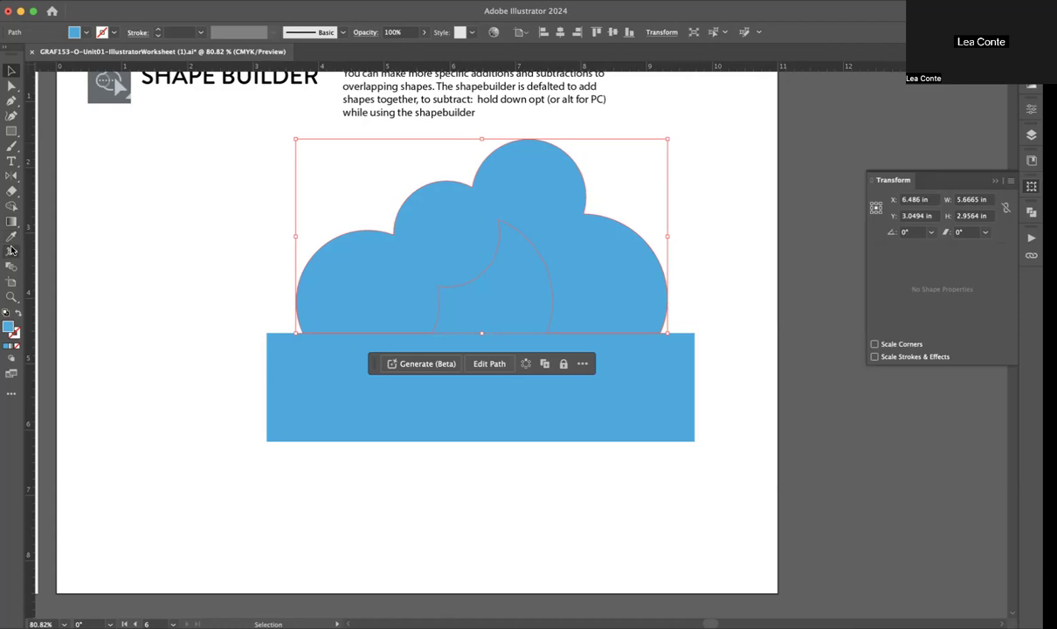
Step: Merge the leftover central regions above the rectangle into the cloud with Shape Builder, and deselect everything
click(11, 206)
mouse_move(469, 289)
mouse_down()
mouse_move(404, 288)
mouse_move(473, 310)
mouse_move(391, 283)
mouse_up()
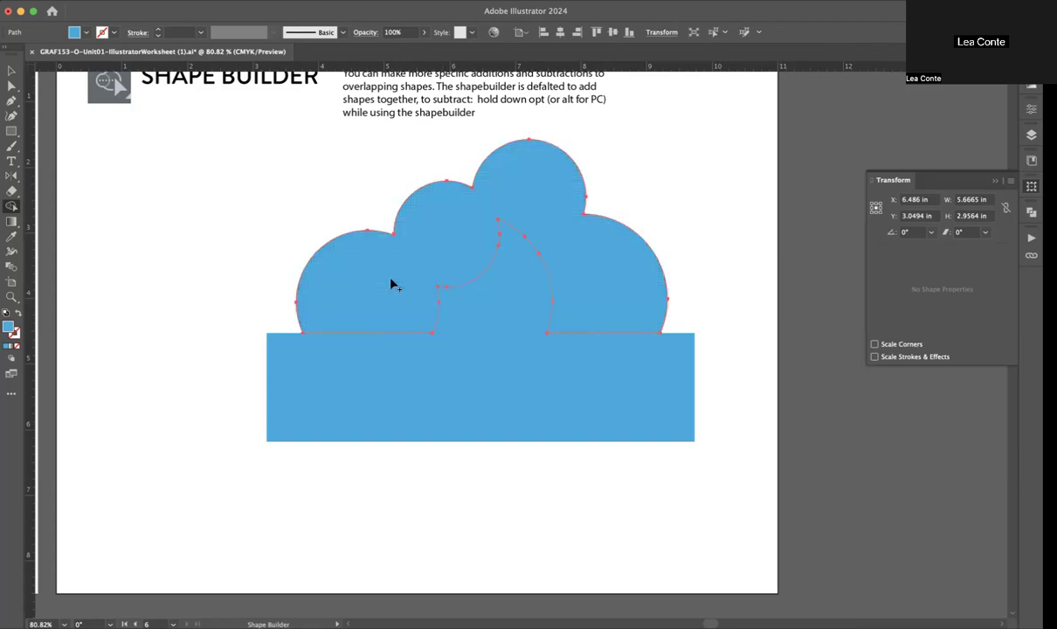
key(super+z)
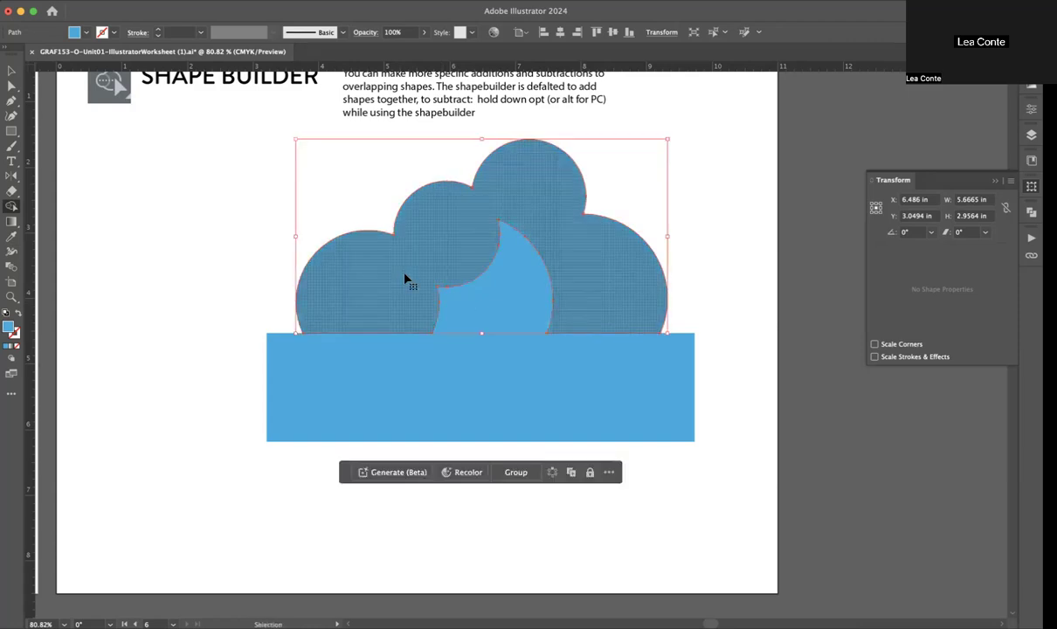
mouse_move(406, 279)
mouse_down()
mouse_move(438, 280)
mouse_move(428, 273)
mouse_move(484, 228)
mouse_move(529, 210)
mouse_move(563, 252)
mouse_move(528, 278)
mouse_move(509, 242)
mouse_move(499, 262)
mouse_up()
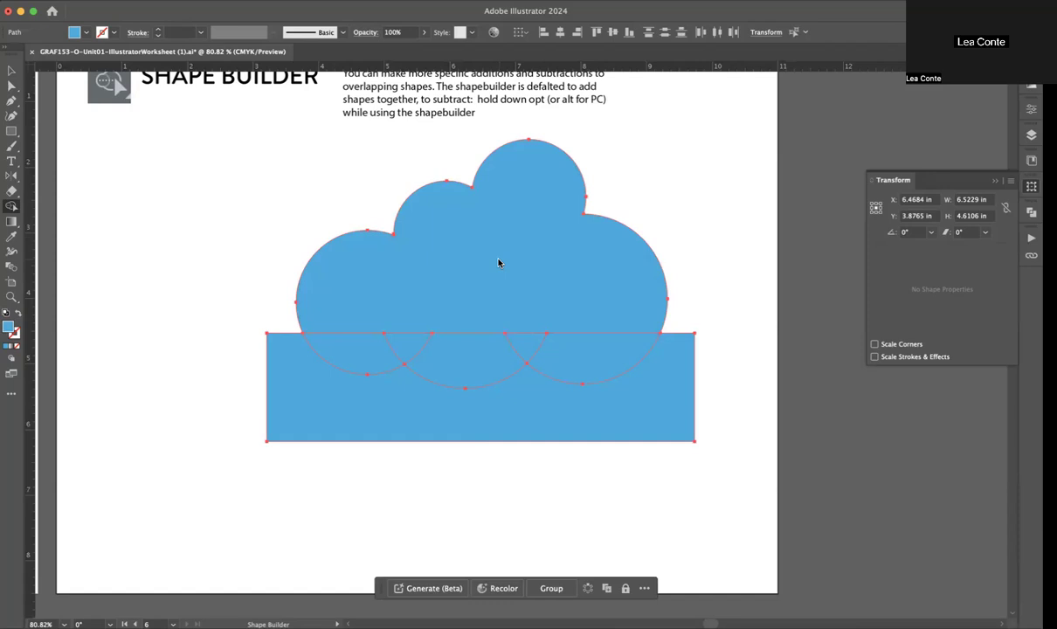
click(11, 70)
click(123, 263)
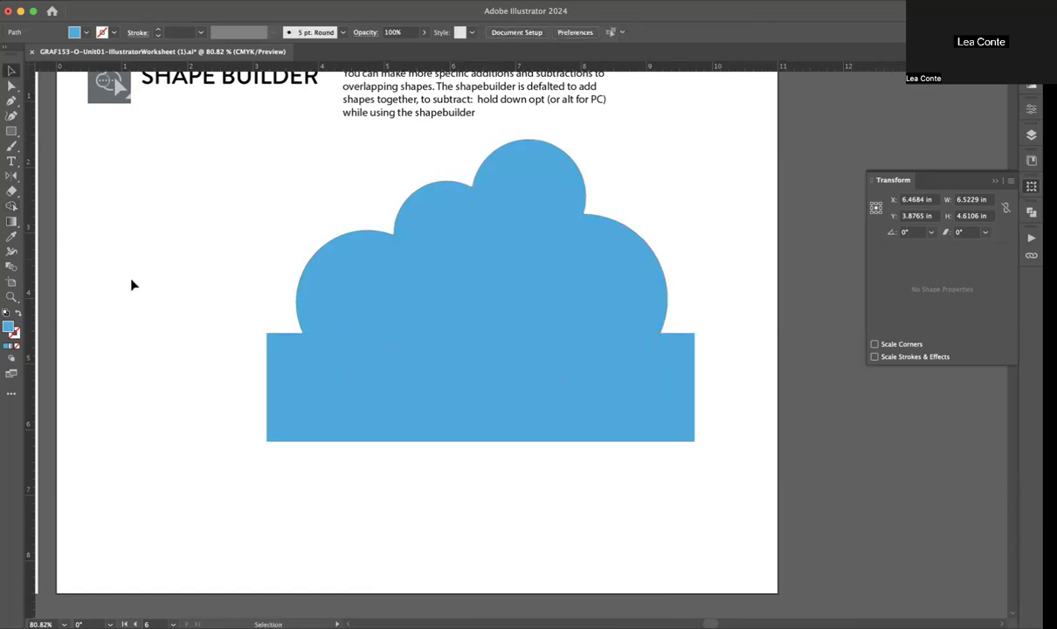
Step: Move the merged cloud up off the rectangle as a test, and undo back through the latest merges
drag(407, 273, 408, 257)
key(super+z)
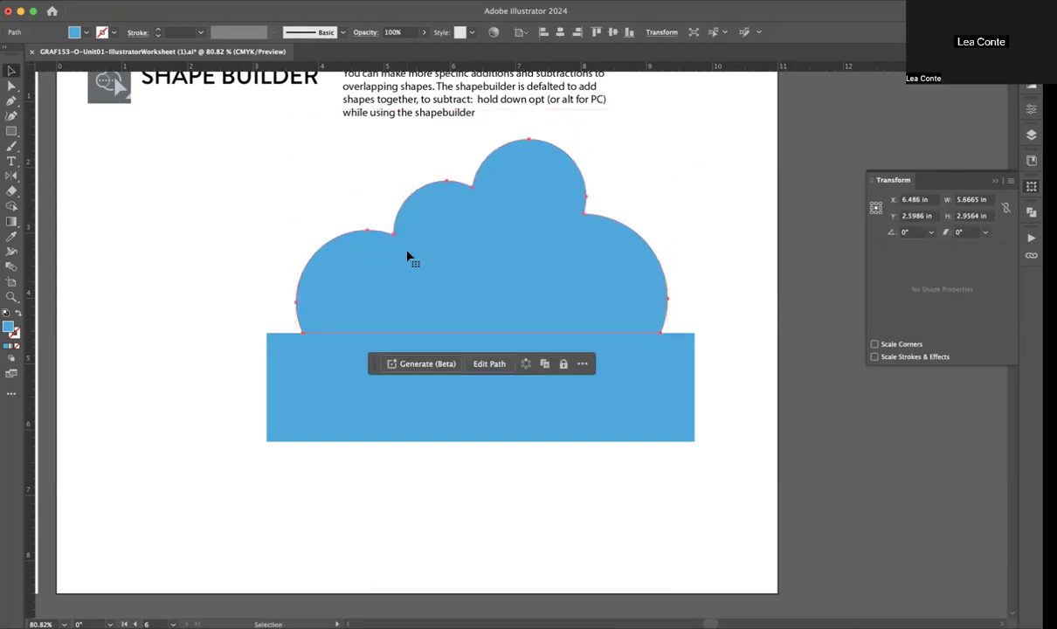
key(super+shift+z)
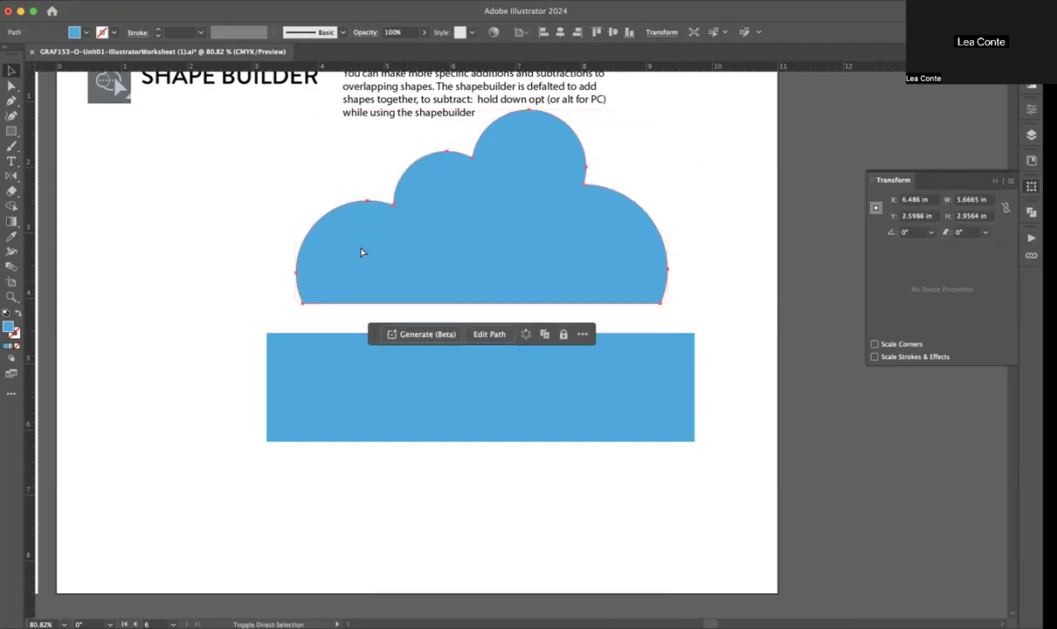
key(super+z)
key(super+z)
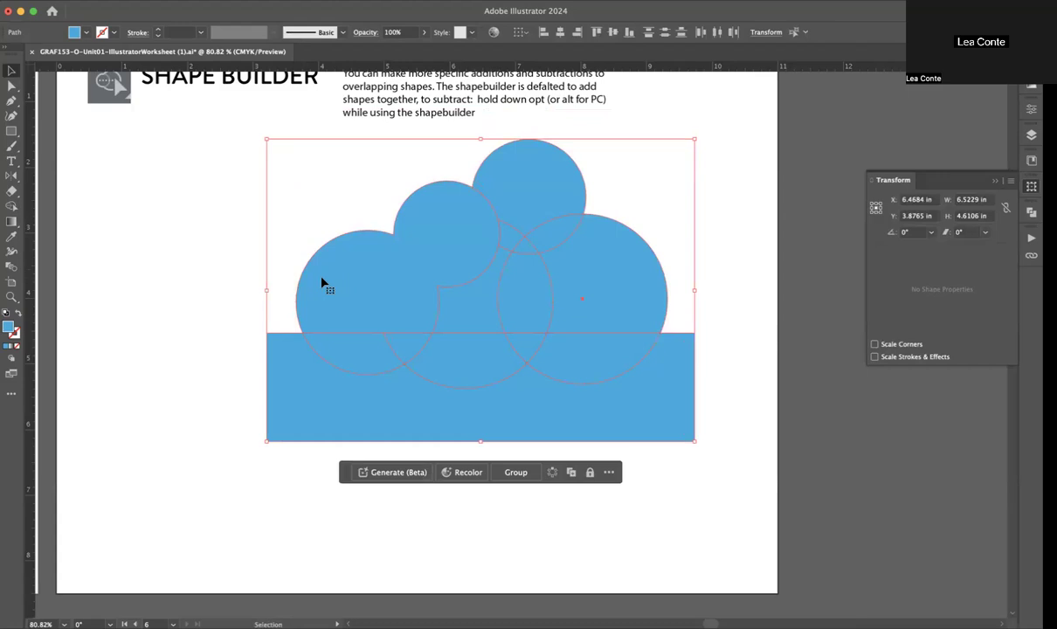
Step: Reselect all cloud shapes and the rectangle, and merge every region above the rectangle into one shape with Shape Builder
click(199, 260)
click(363, 295)
click(250, 293)
drag(278, 198, 701, 465)
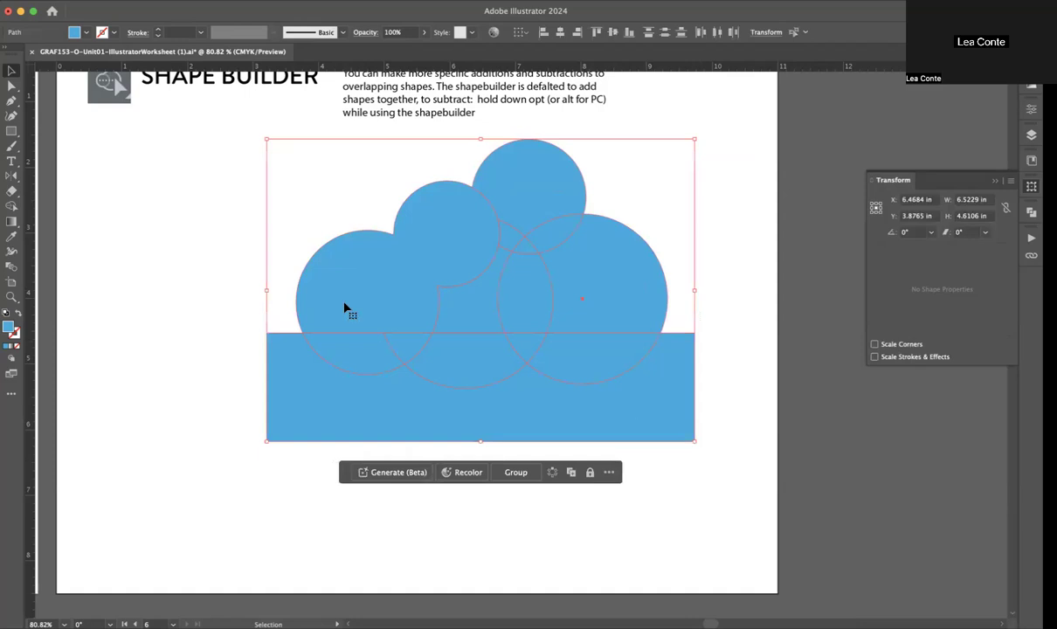
click(12, 205)
mouse_move(412, 253)
mouse_down()
mouse_move(531, 207)
mouse_move(569, 247)
mouse_move(556, 277)
mouse_move(520, 274)
mouse_move(528, 249)
mouse_move(517, 241)
mouse_move(491, 284)
mouse_up()
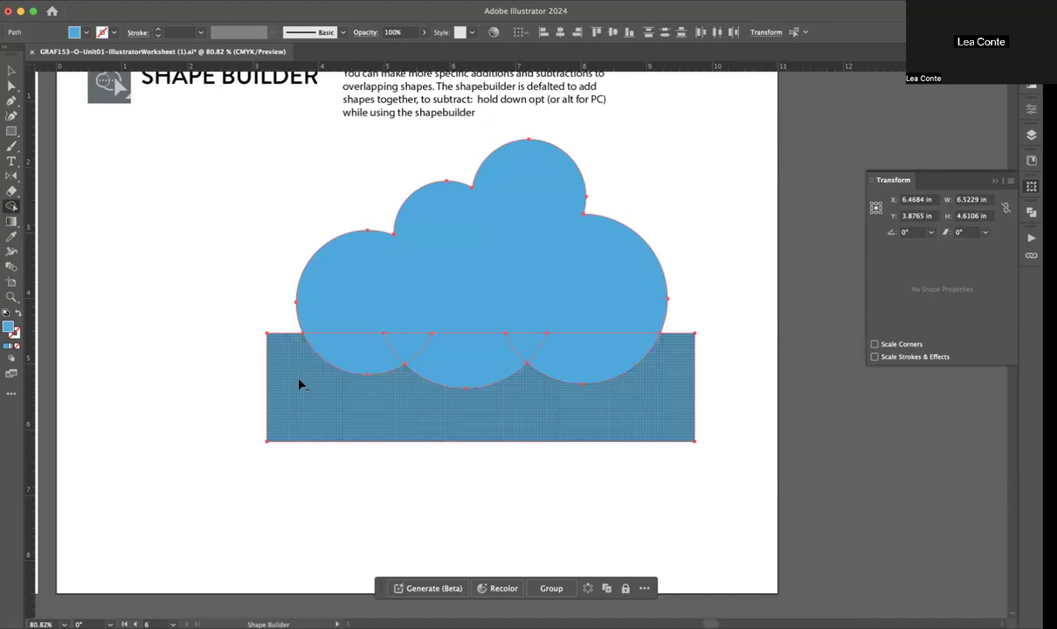
Step: Subtract the rectangle and the circle portions inside it with Shape Builder to give the cloud a flat base
mouse_move(331, 367)
mouse_down()
mouse_move(417, 354)
mouse_move(439, 364)
mouse_up()
drag(524, 350, 566, 364)
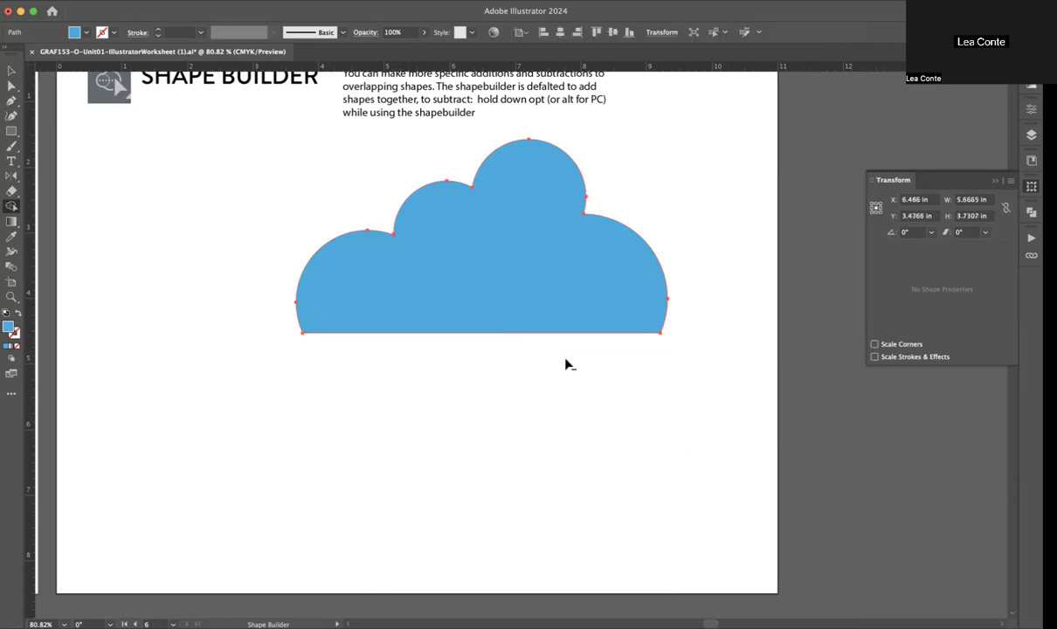
key(v)
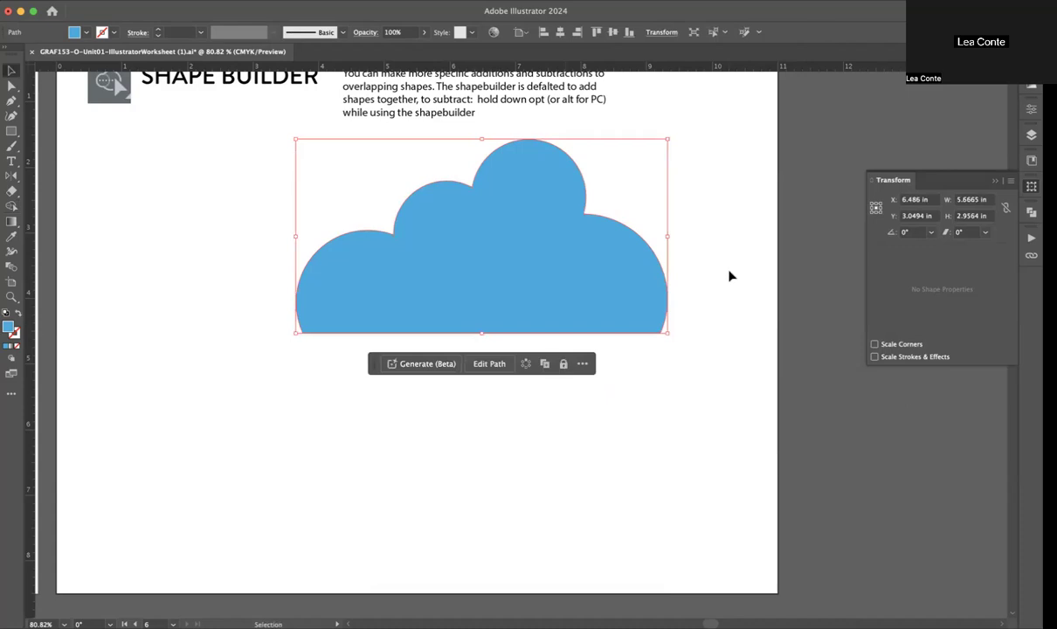
Step: Review all six worksheet artboards together, including the finished cloud
scroll(726, 279, down, 3)
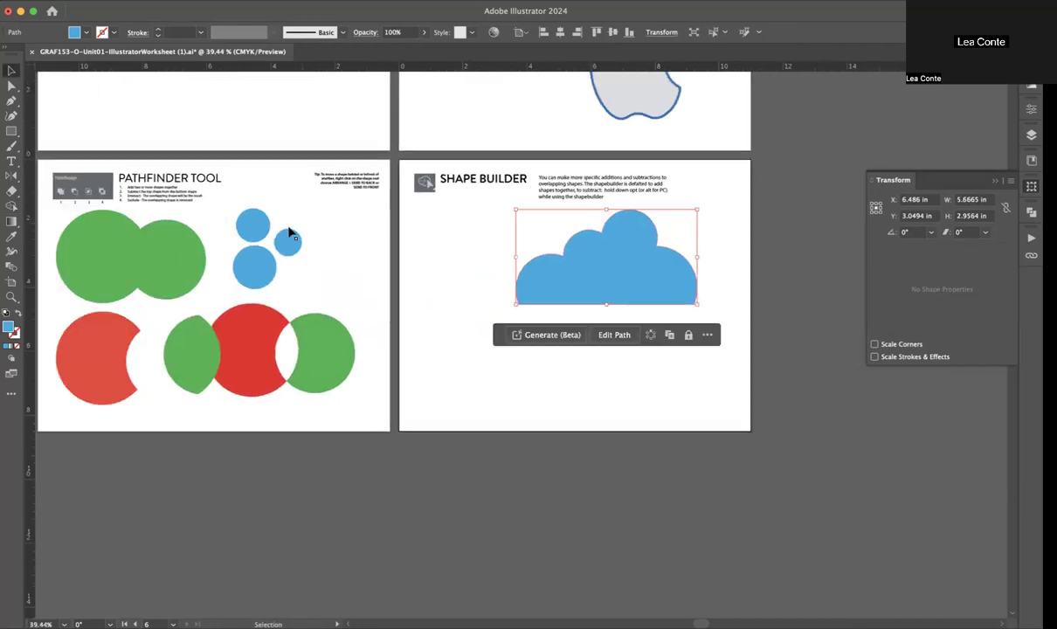
scroll(286, 229, up, 3)
scroll(286, 229, left, 4)
scroll(286, 229, down, 2)
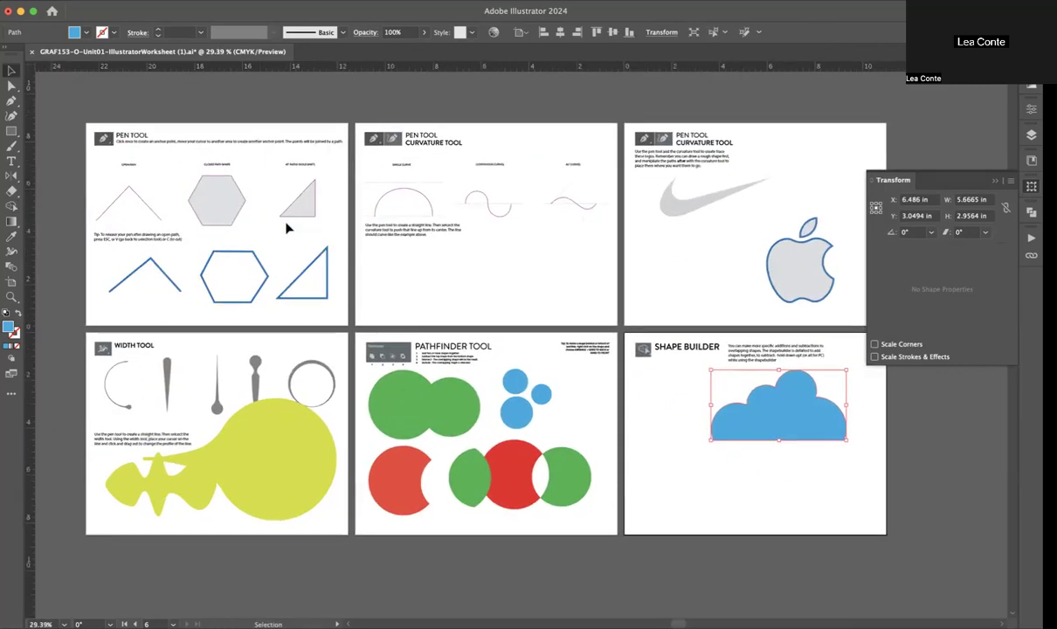
scroll(285, 229, right, 1)
scroll(285, 228, up, 1)
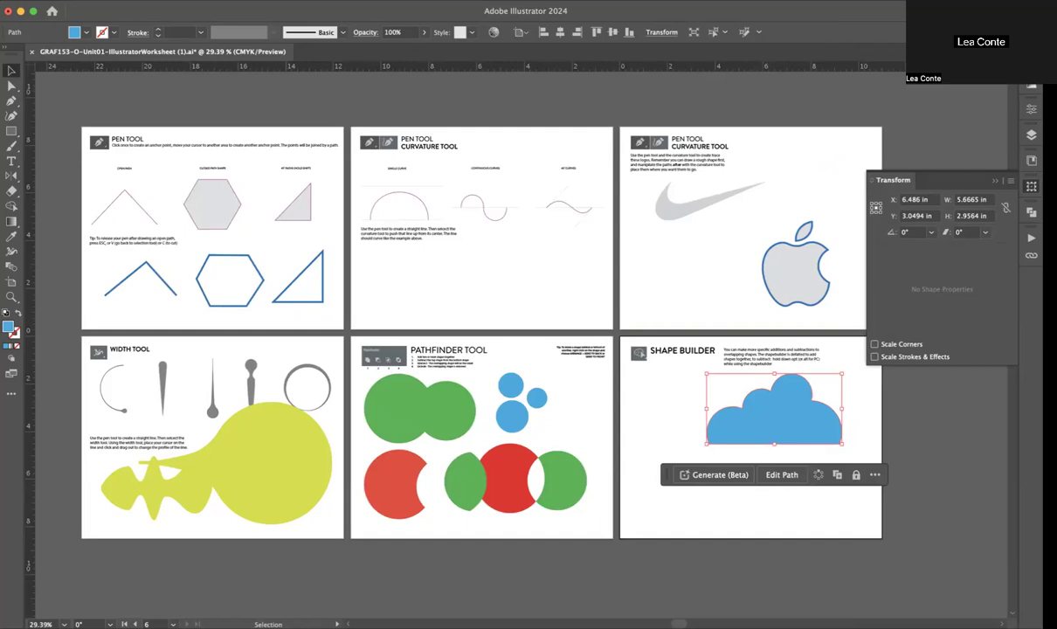